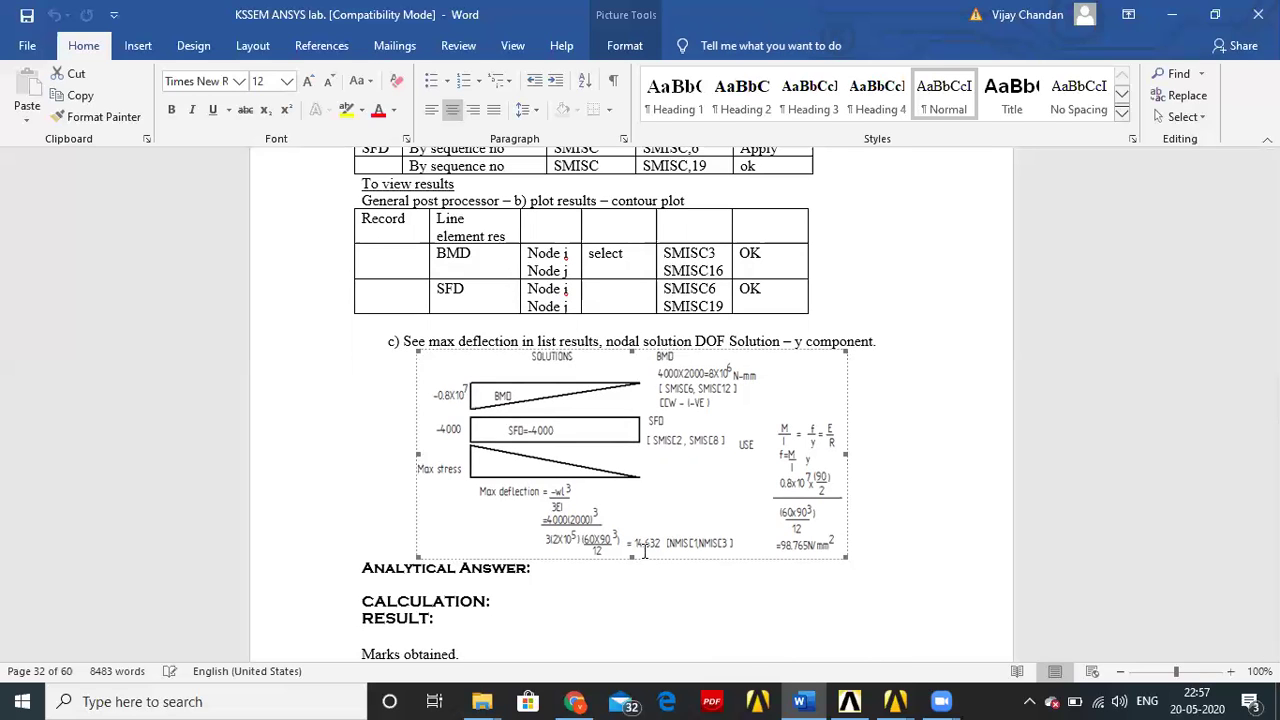
# Step: Review the cantilever beam sketch, its dimensions and load, and the preprocessor procedure in the lab document
pyautogui.scroll(1, 645, 557)
pyautogui.scroll(1, 645, 557)
pyautogui.scroll(2, 645, 557)
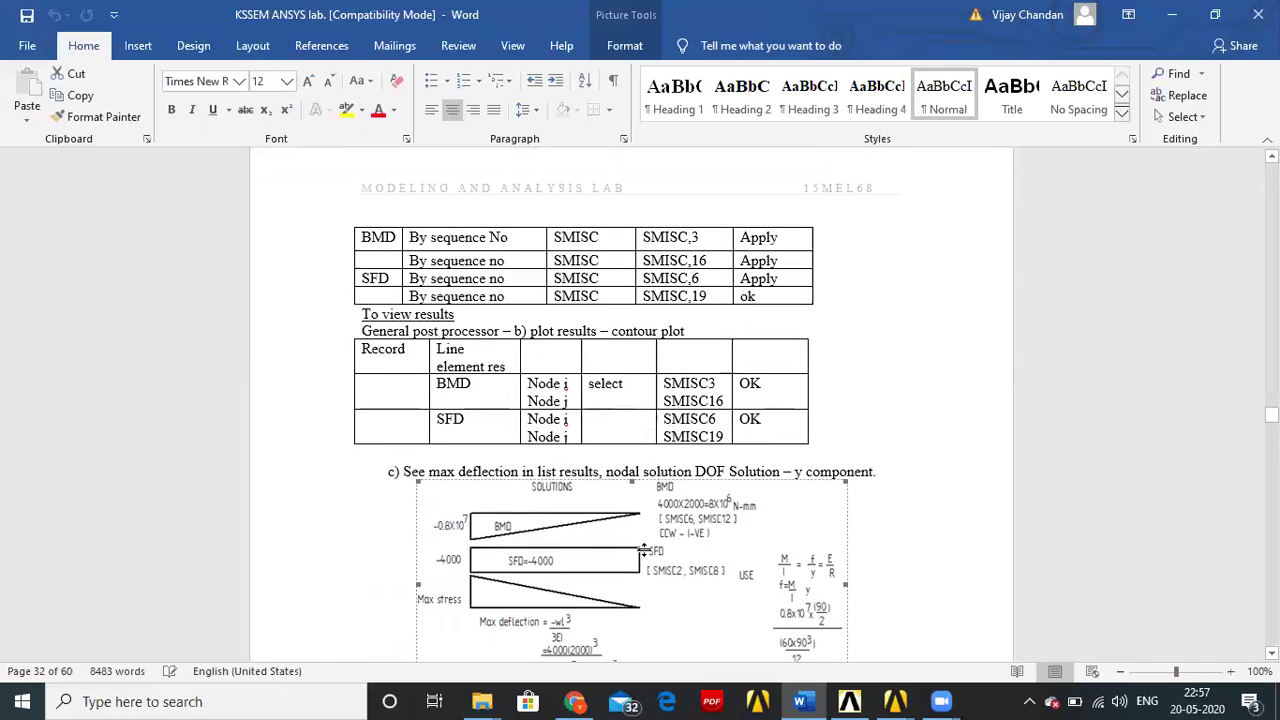
pyautogui.scroll(2, 645, 557)
pyautogui.scroll(5, 645, 557)
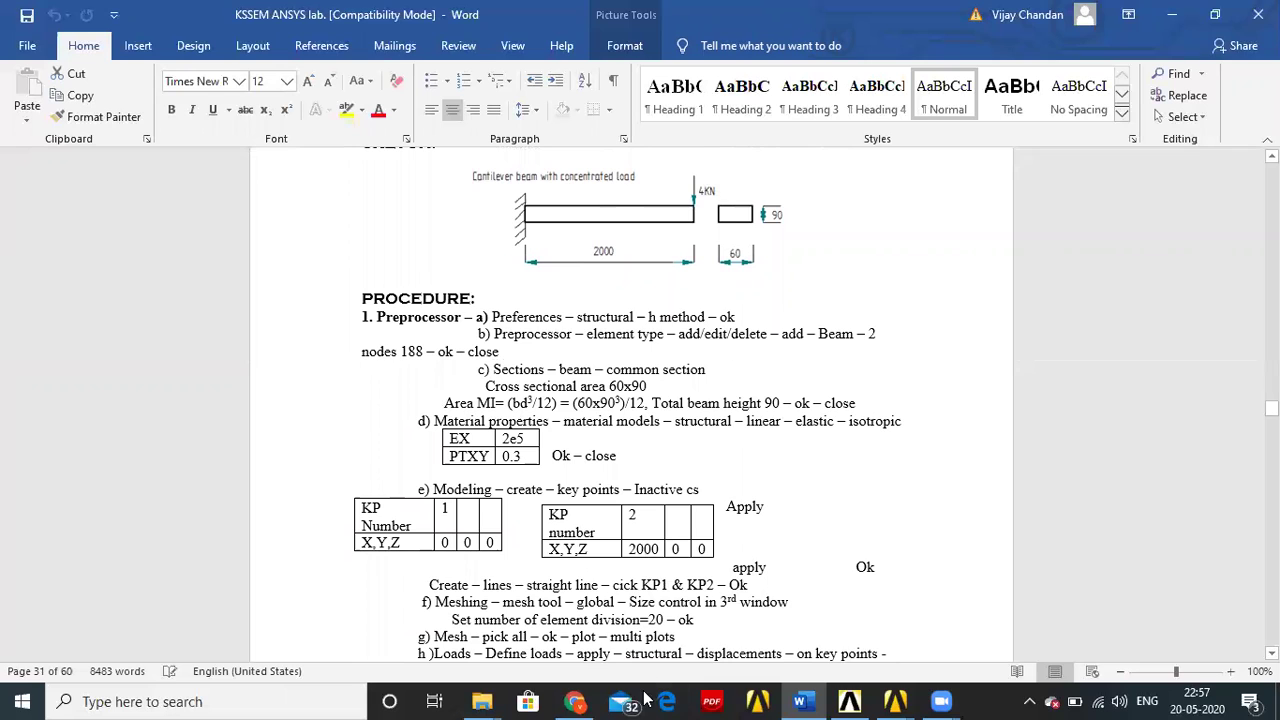
# Step: Switch to the ANSYS Mechanical APDL utility window and change the jobname to Cantileverbeam
pyautogui.moveTo(895, 701)
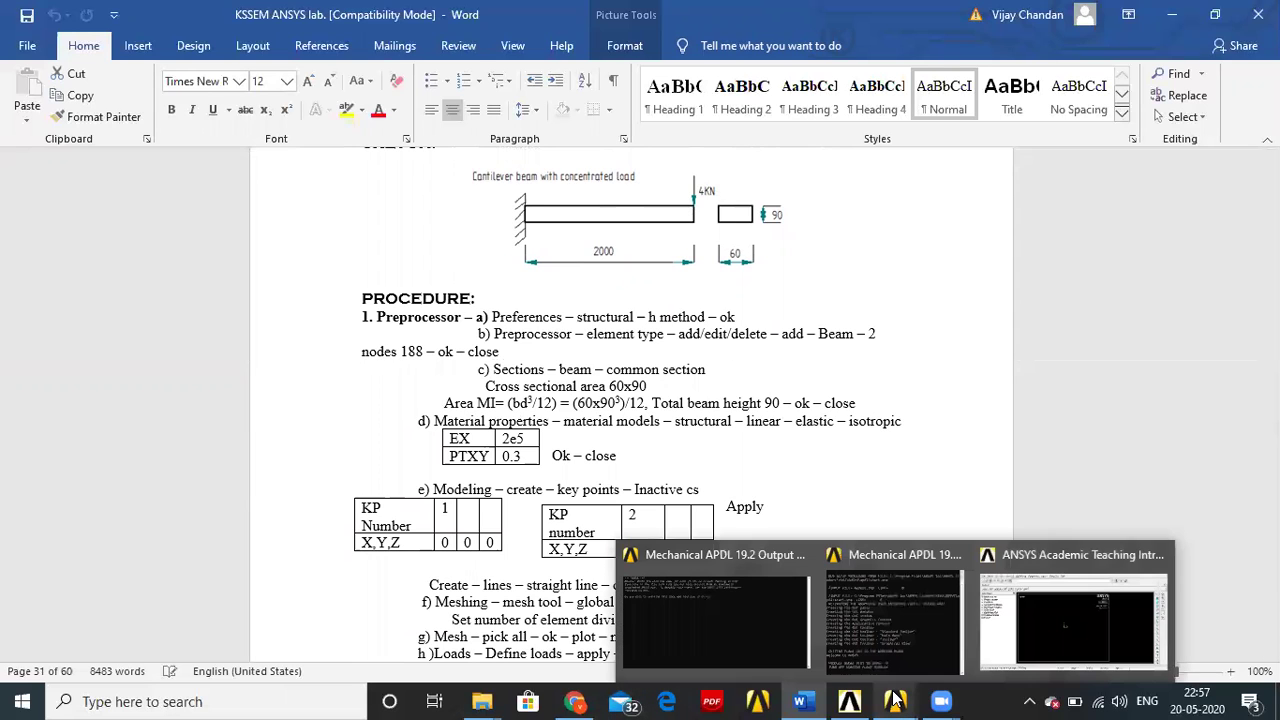
pyautogui.click(1044, 613)
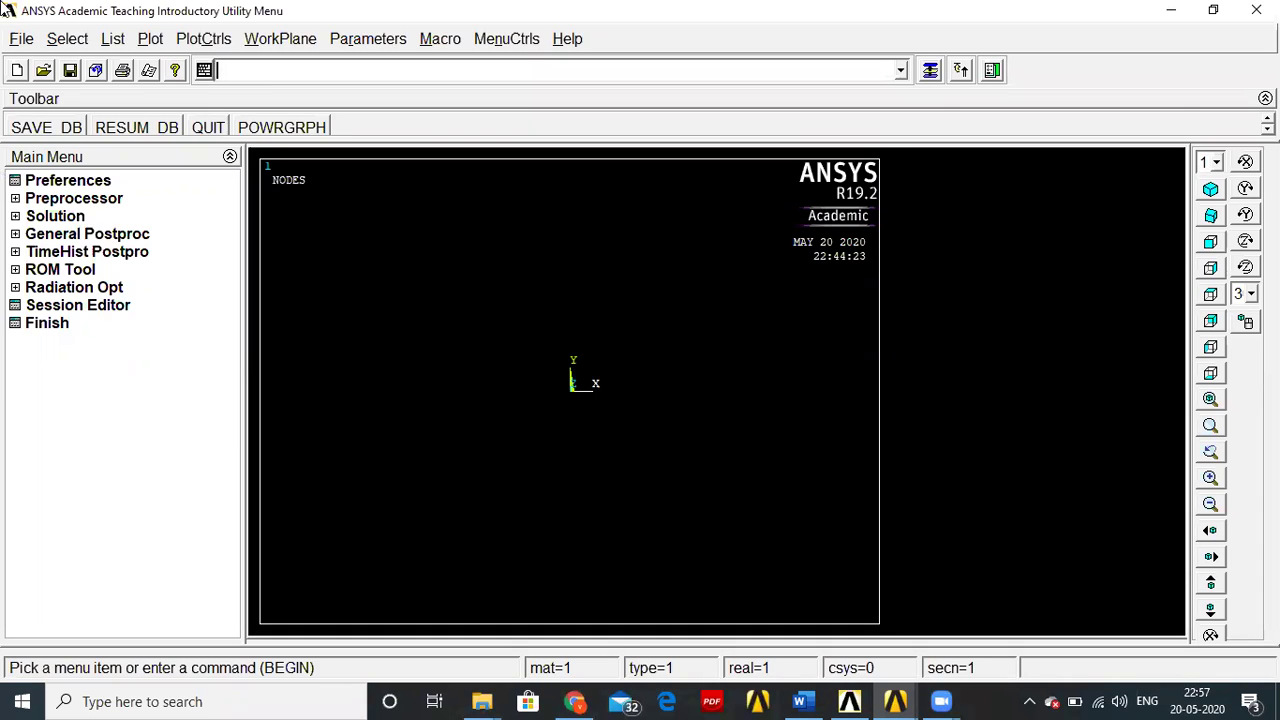
pyautogui.click(21, 40)
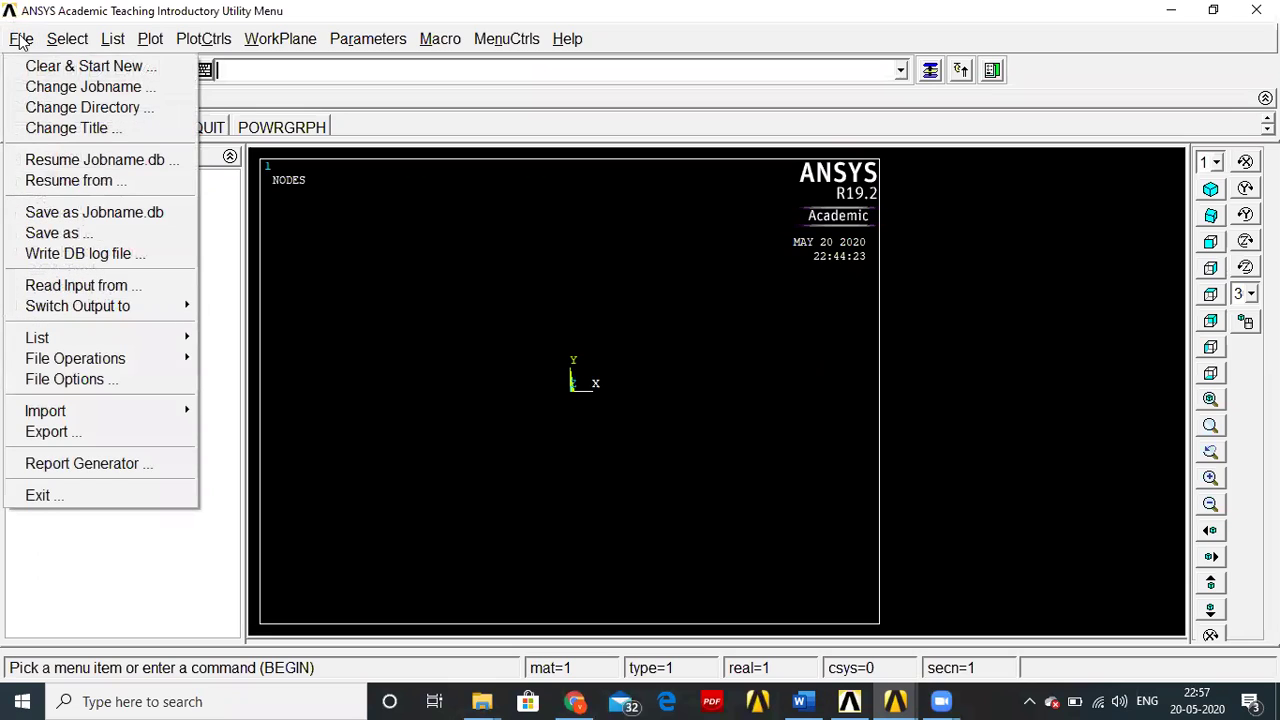
pyautogui.click(61, 96)
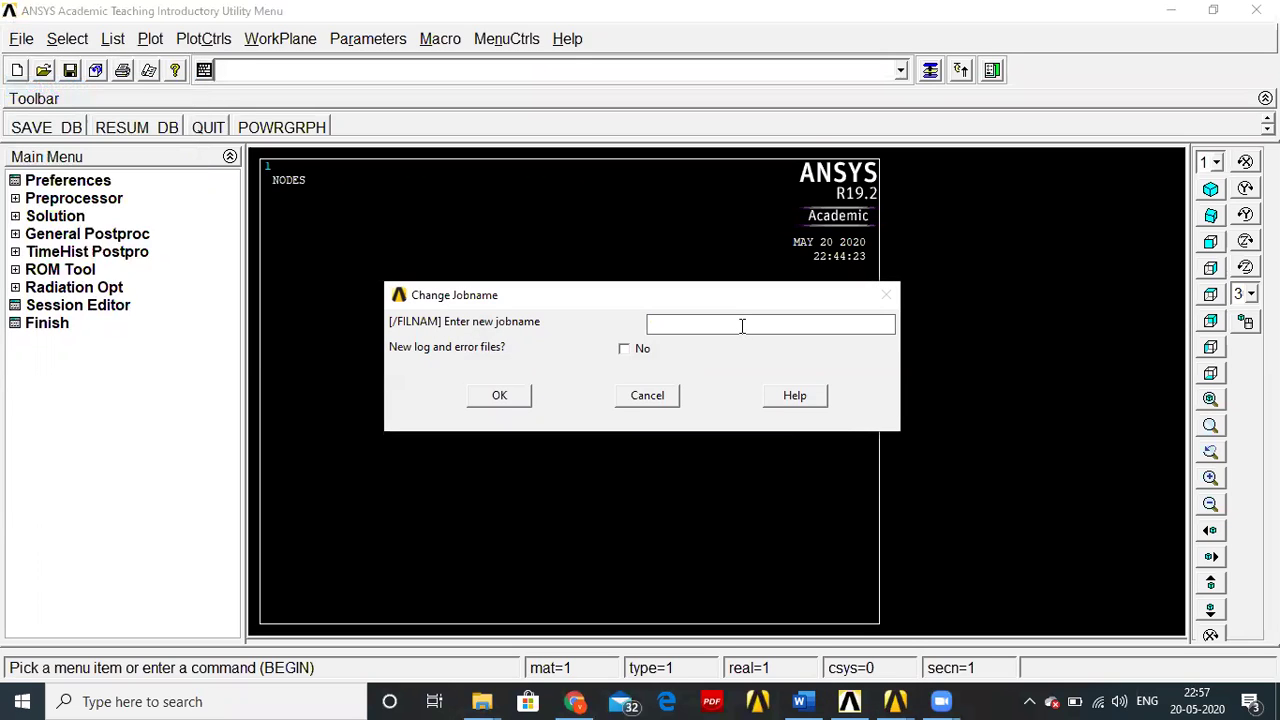
pyautogui.write('Cantilever beam')
pyautogui.press('Return')
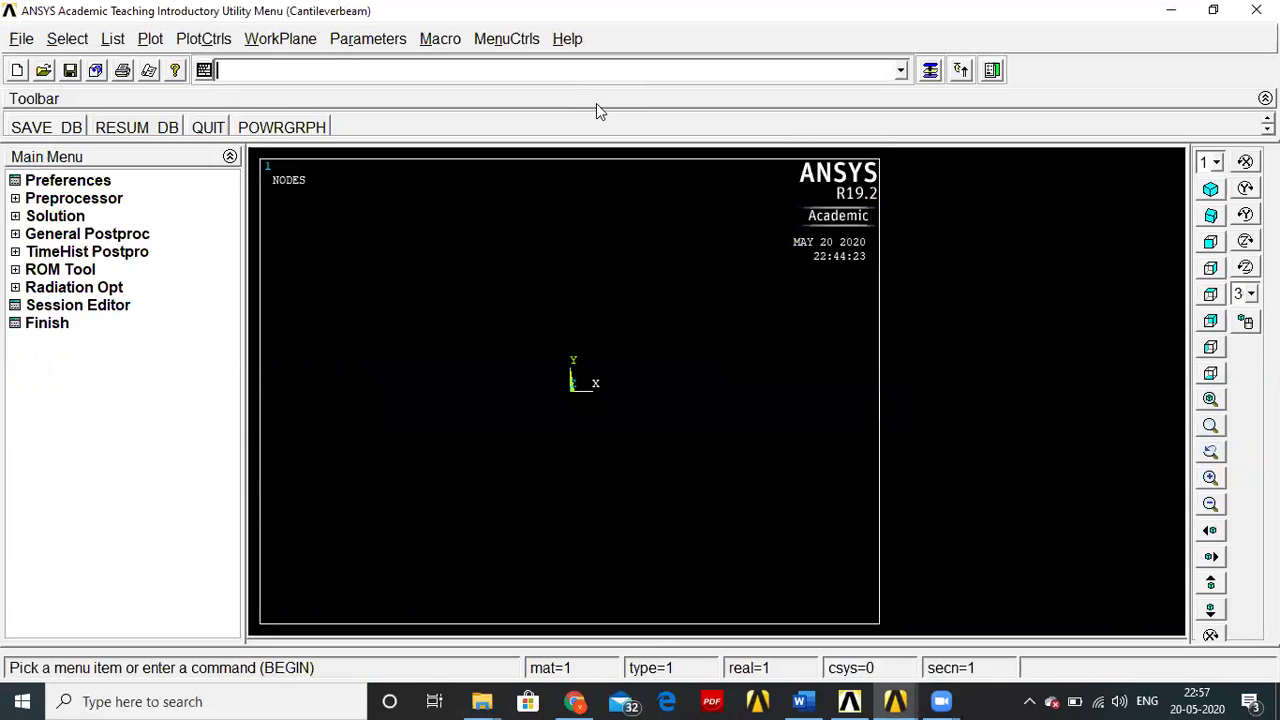
# Step: Filter the analysis preferences to the Structural discipline, keeping the h-Method option
pyautogui.click(38, 180)
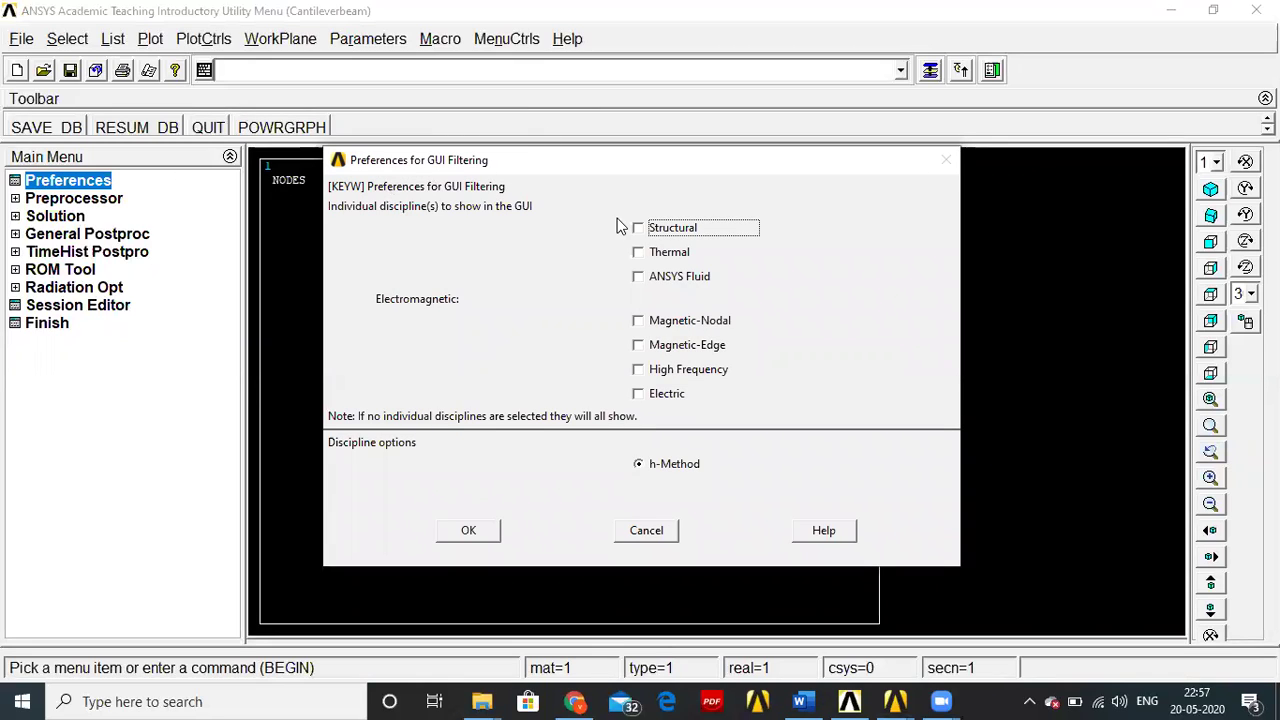
pyautogui.click(668, 229)
pyautogui.click(488, 525)
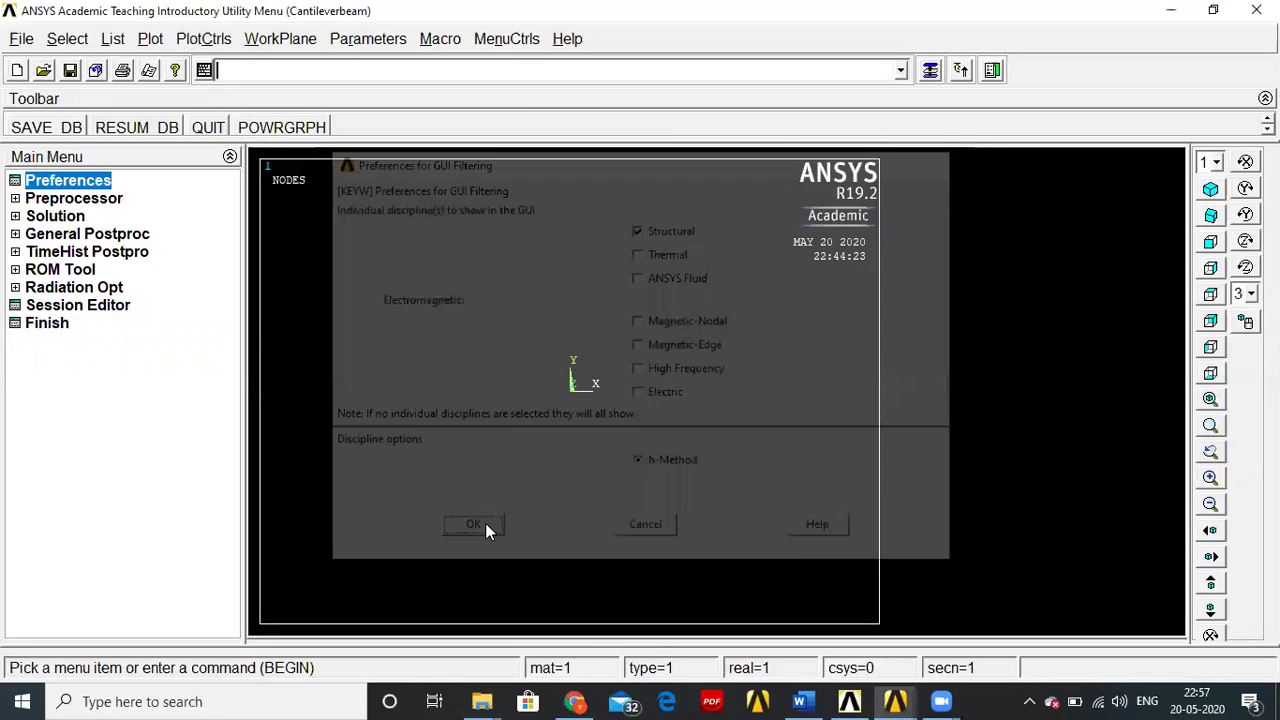
# Step: Add the Beam 2 node 188 element type as element type reference number 1
pyautogui.click(82, 200)
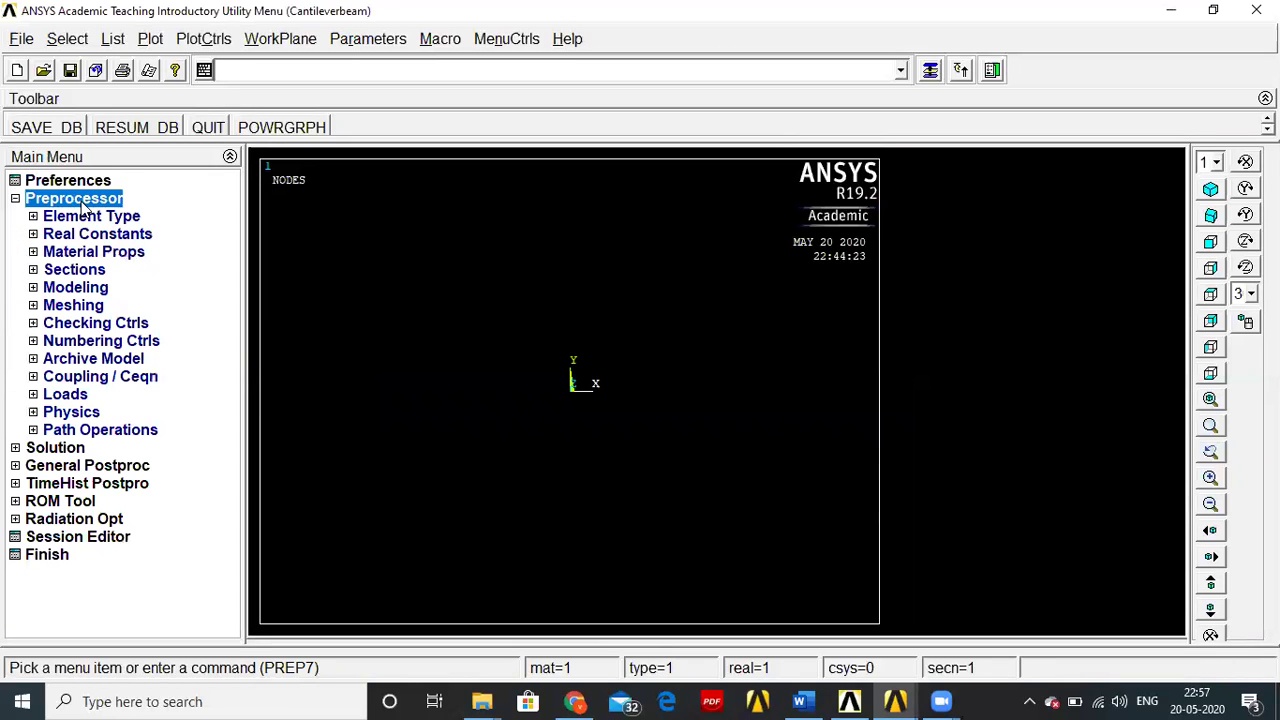
pyautogui.click(88, 218)
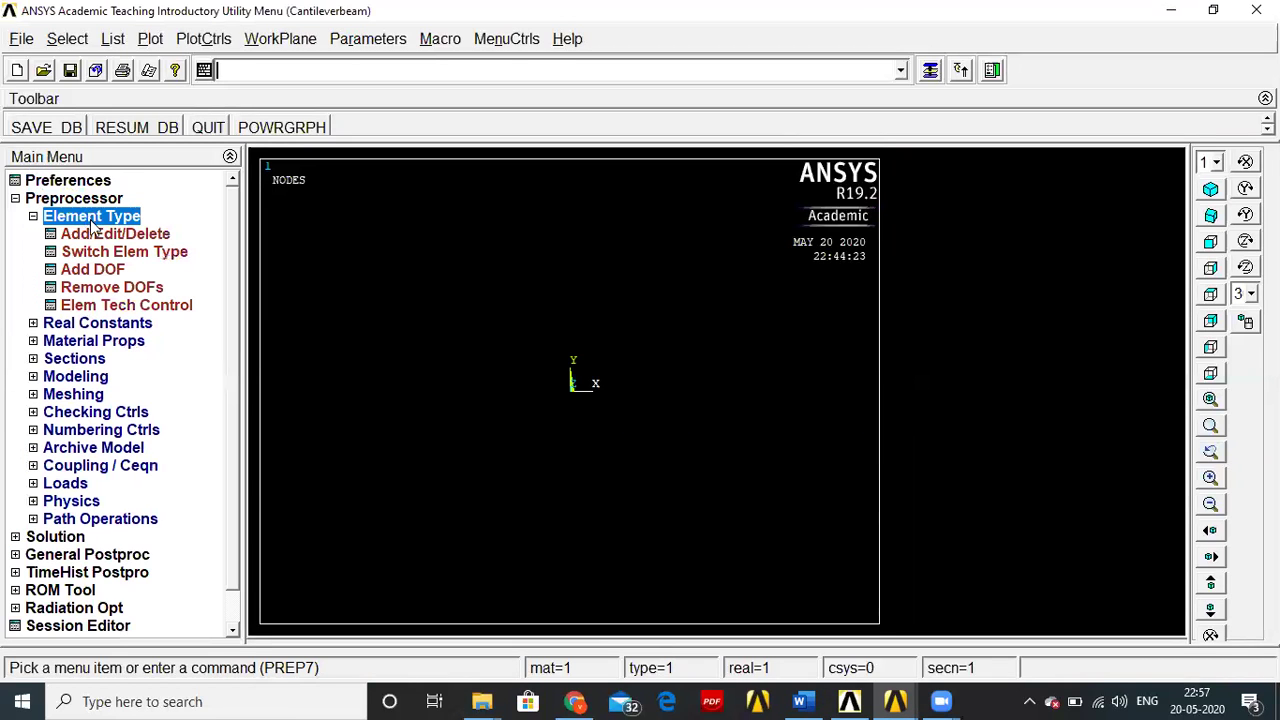
pyautogui.click(93, 233)
pyautogui.click(94, 231)
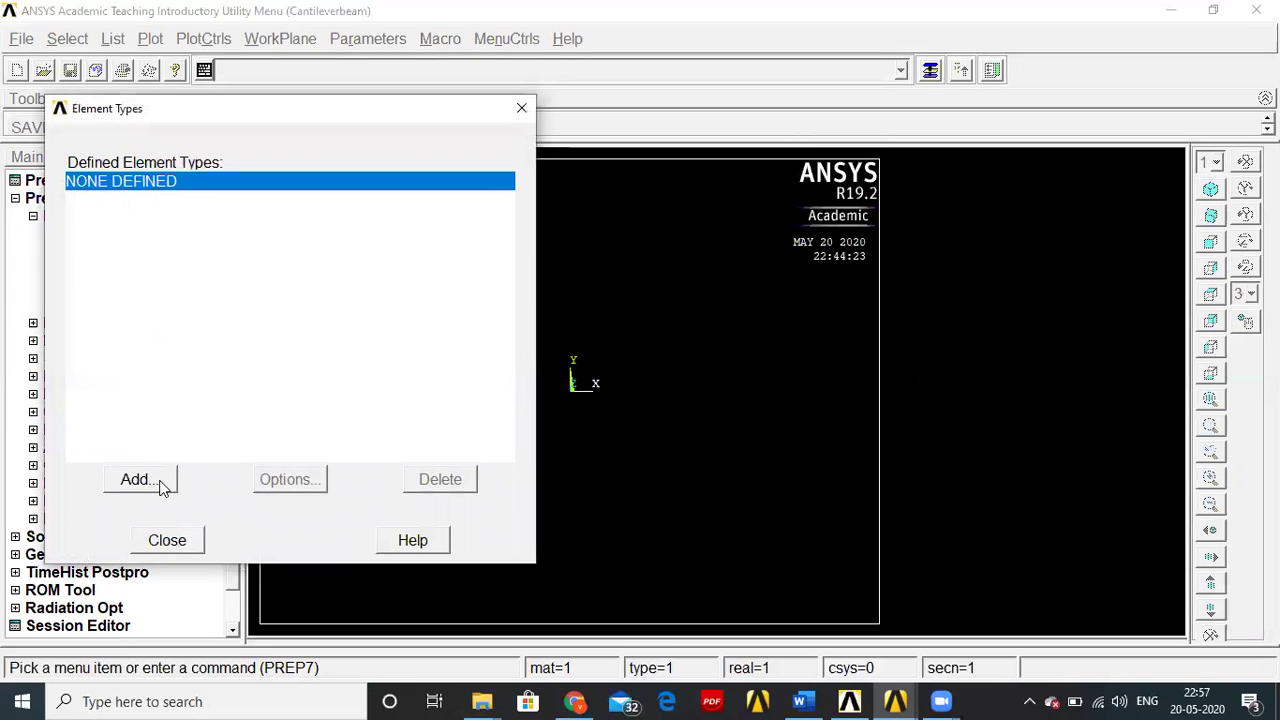
pyautogui.click(138, 480)
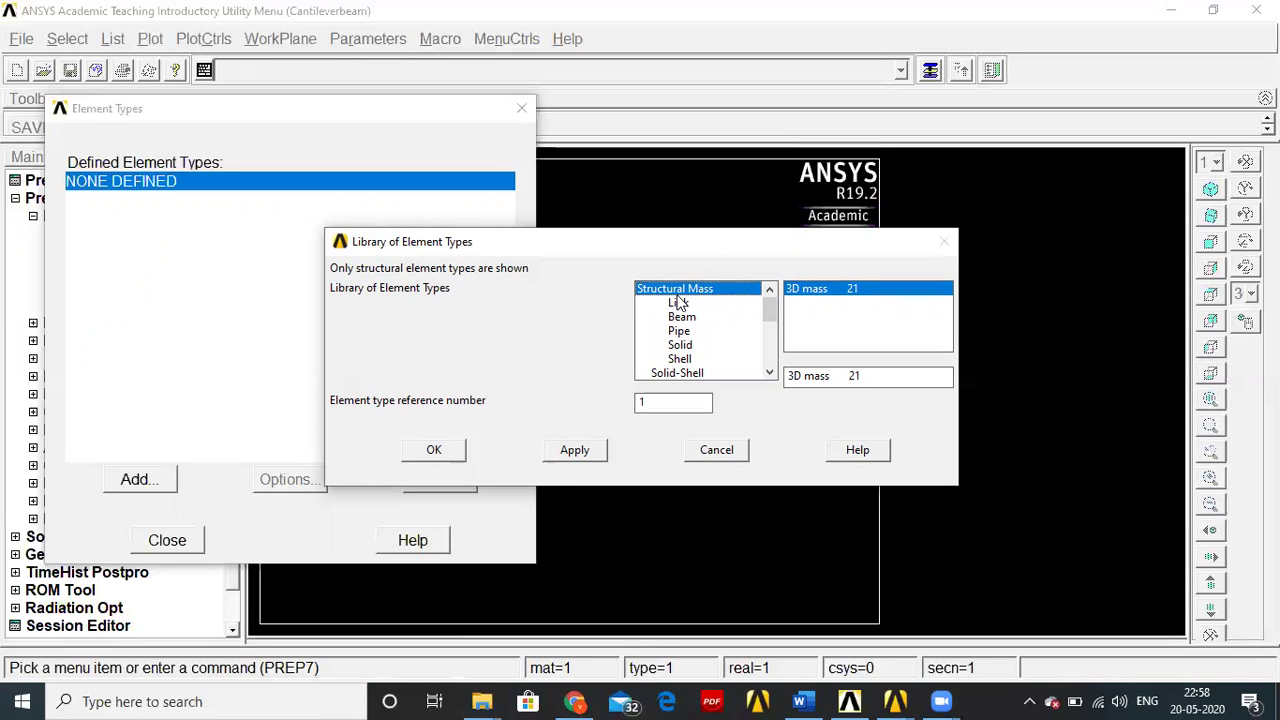
pyautogui.click(679, 304)
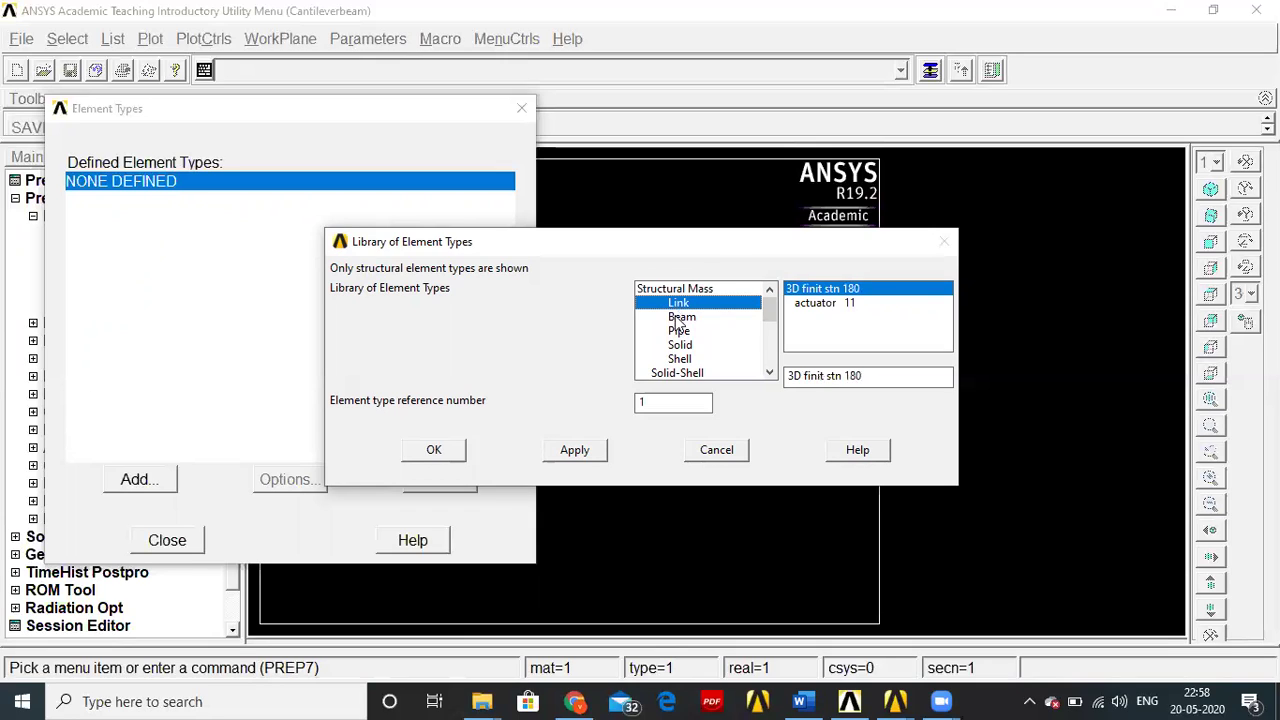
pyautogui.click(680, 320)
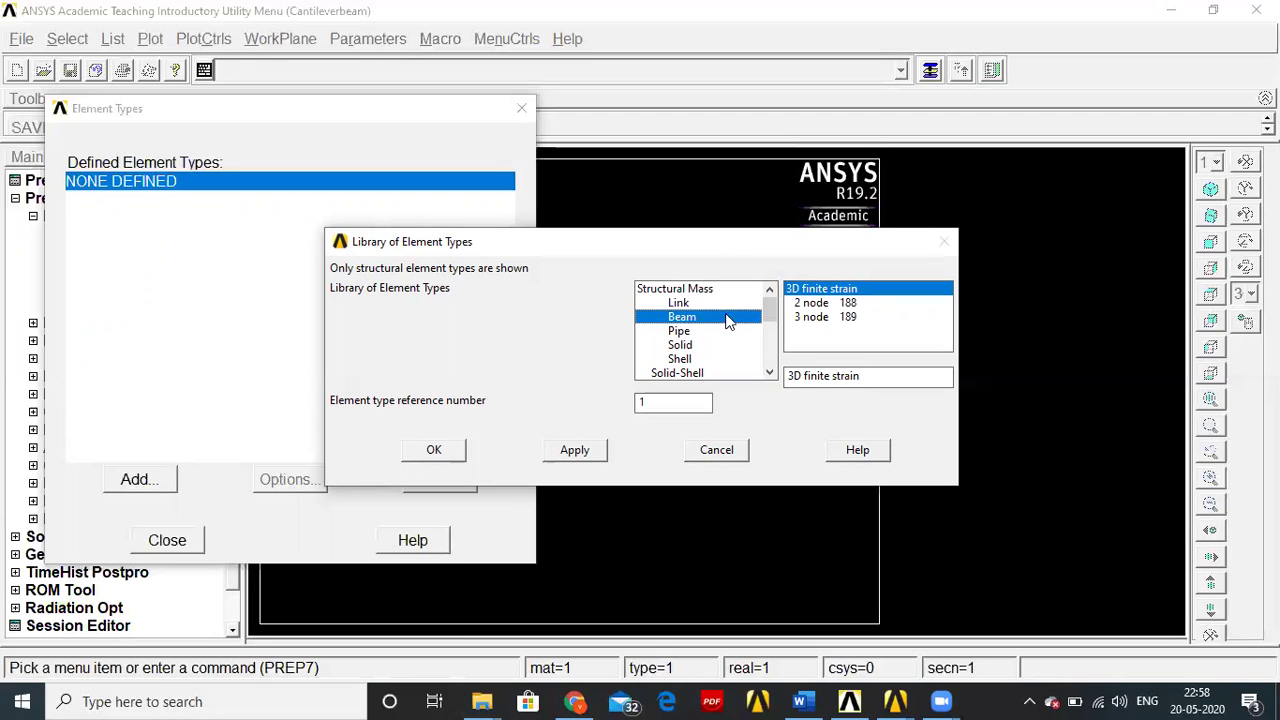
pyautogui.click(815, 303)
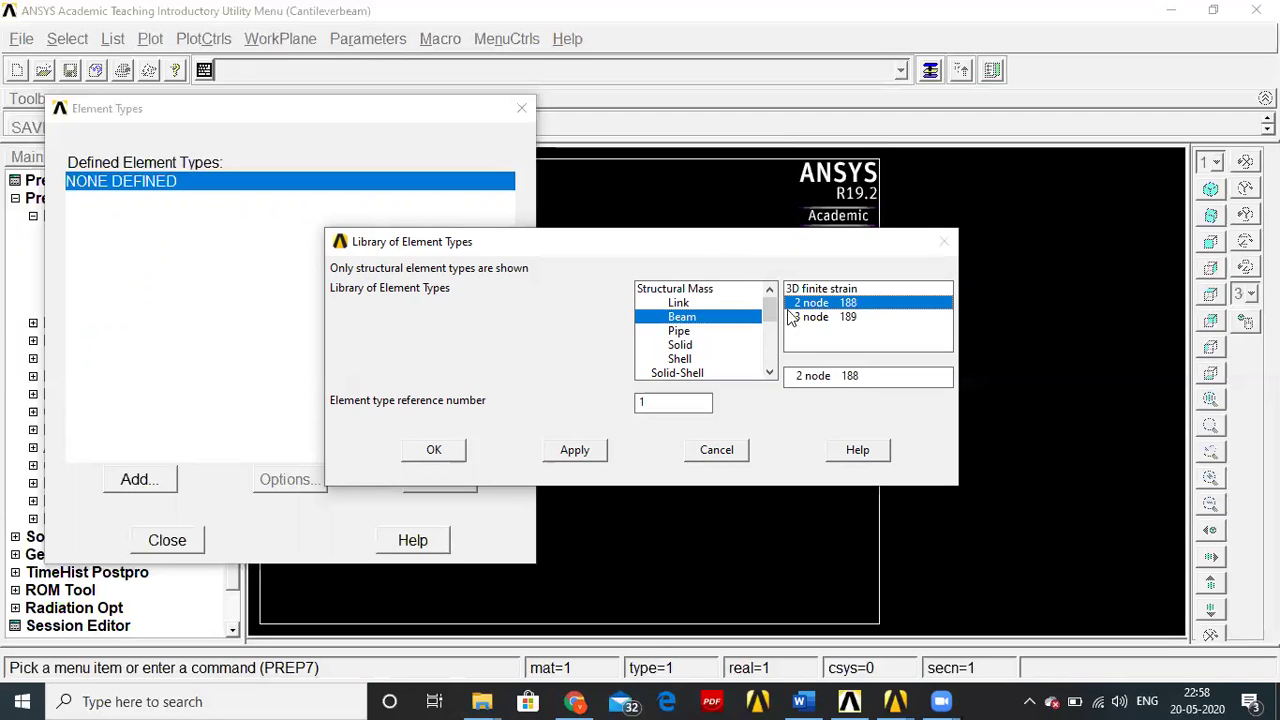
pyautogui.click(434, 450)
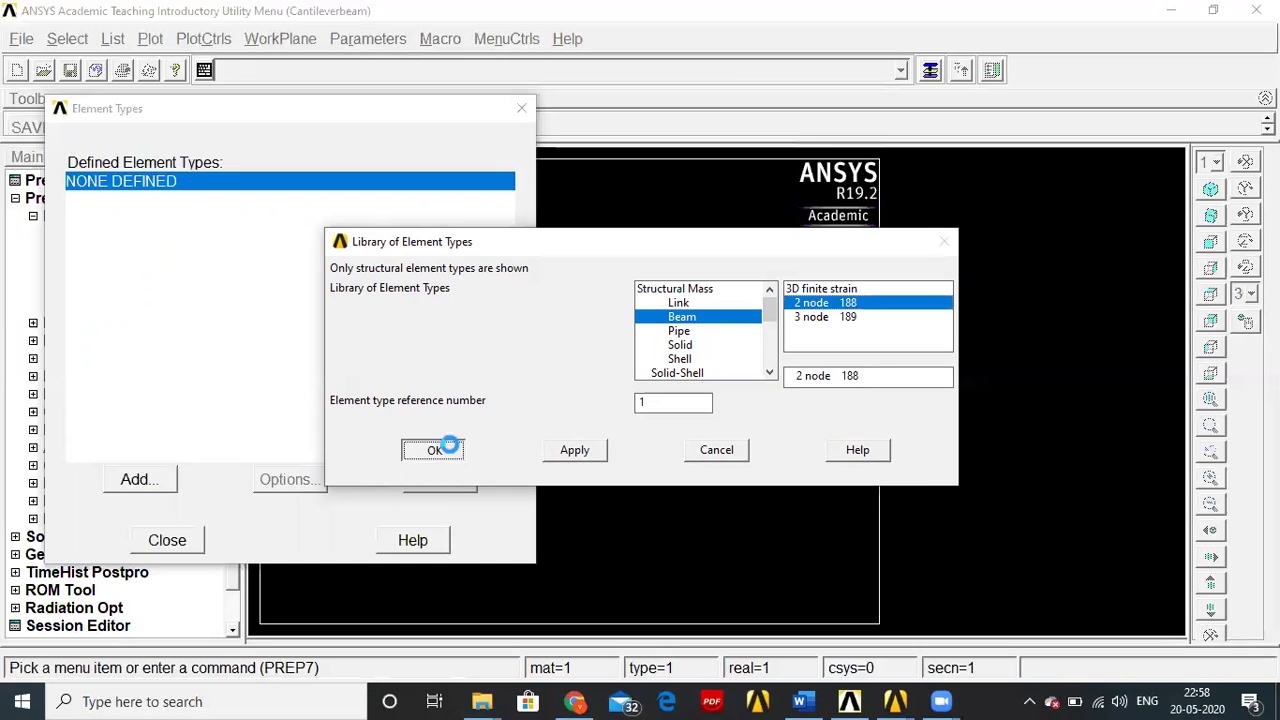
pyautogui.click(185, 542)
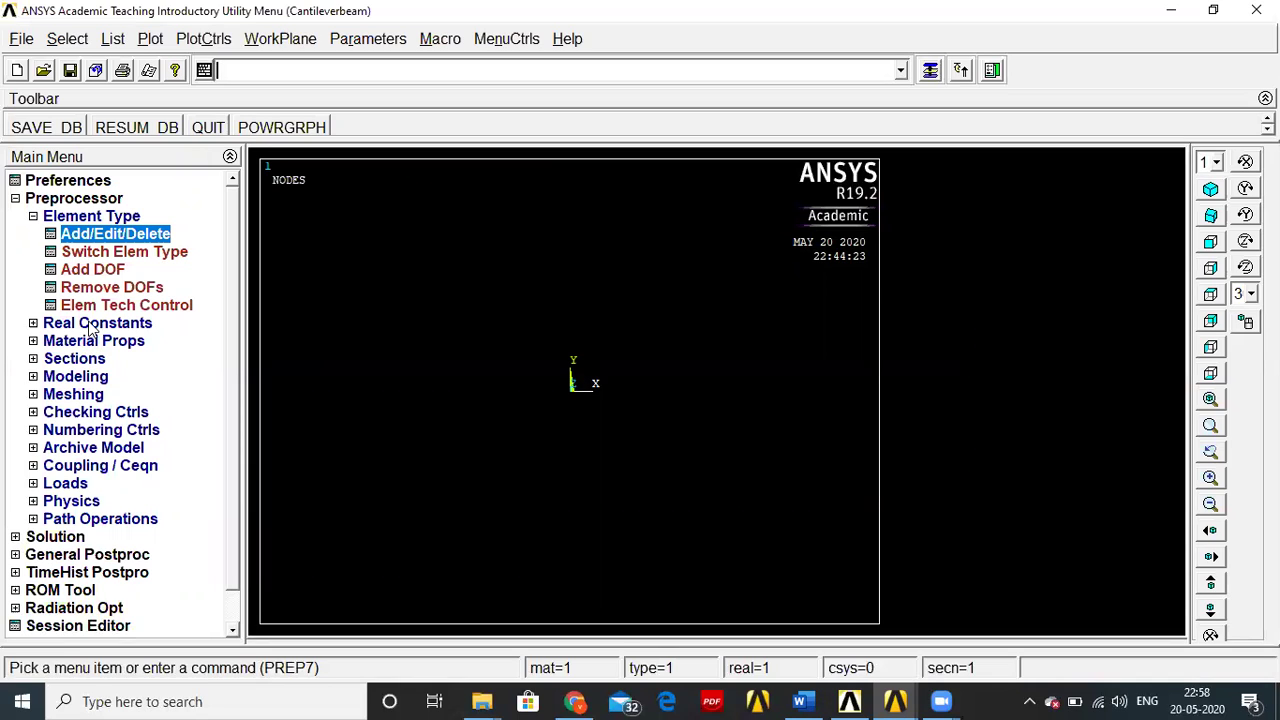
# Step: Try to add a real constant set for the BEAM188 element type
pyautogui.click(92, 324)
pyautogui.click(90, 252)
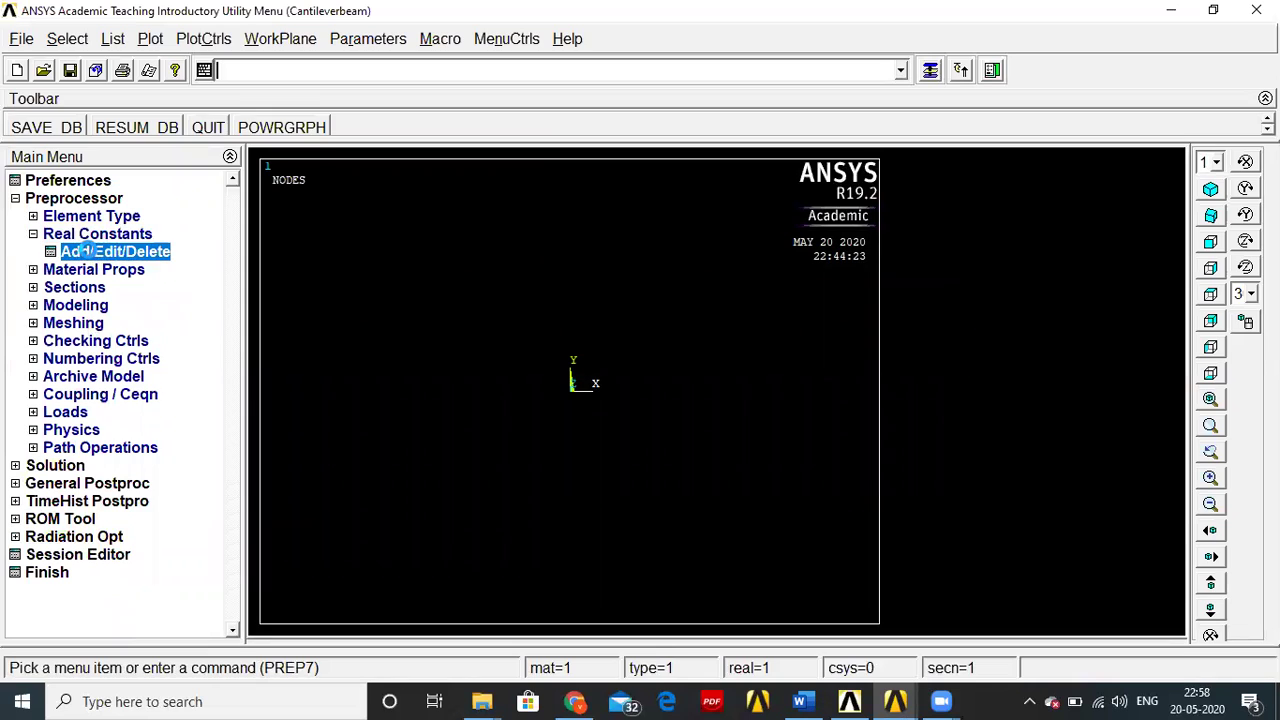
pyautogui.click(118, 414)
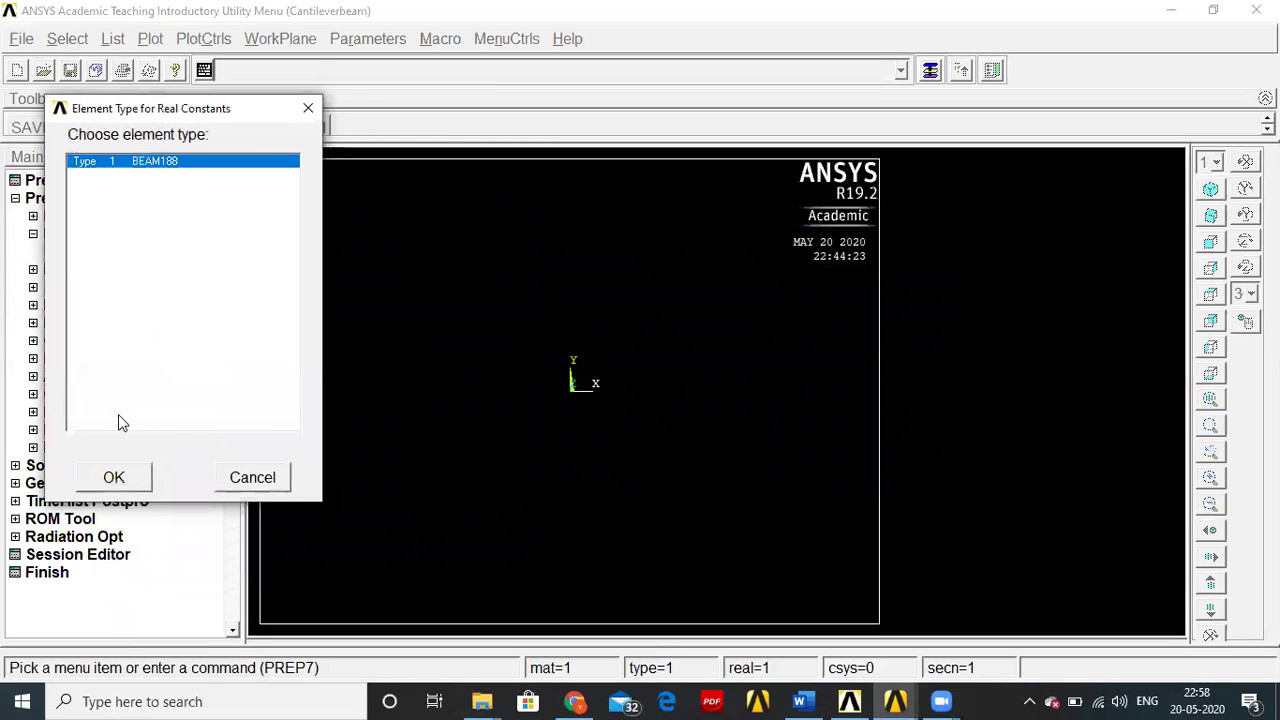
pyautogui.click(134, 470)
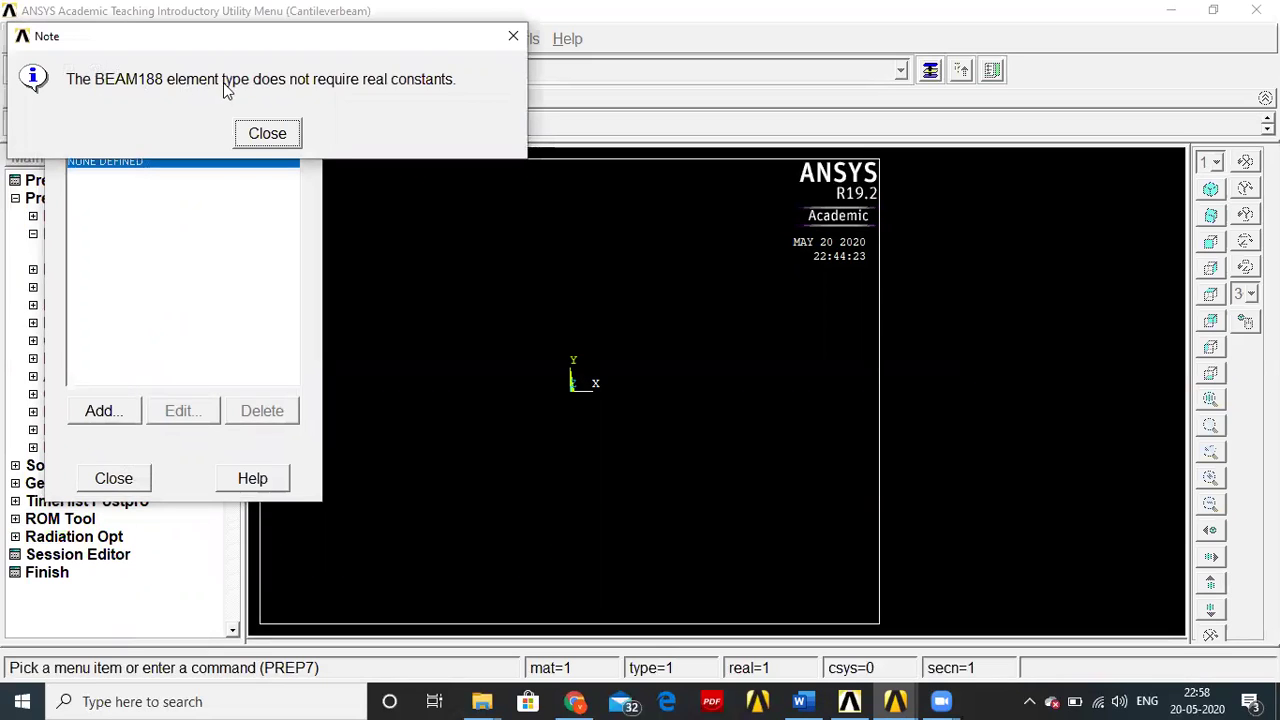
pyautogui.click(268, 133)
pyautogui.click(113, 478)
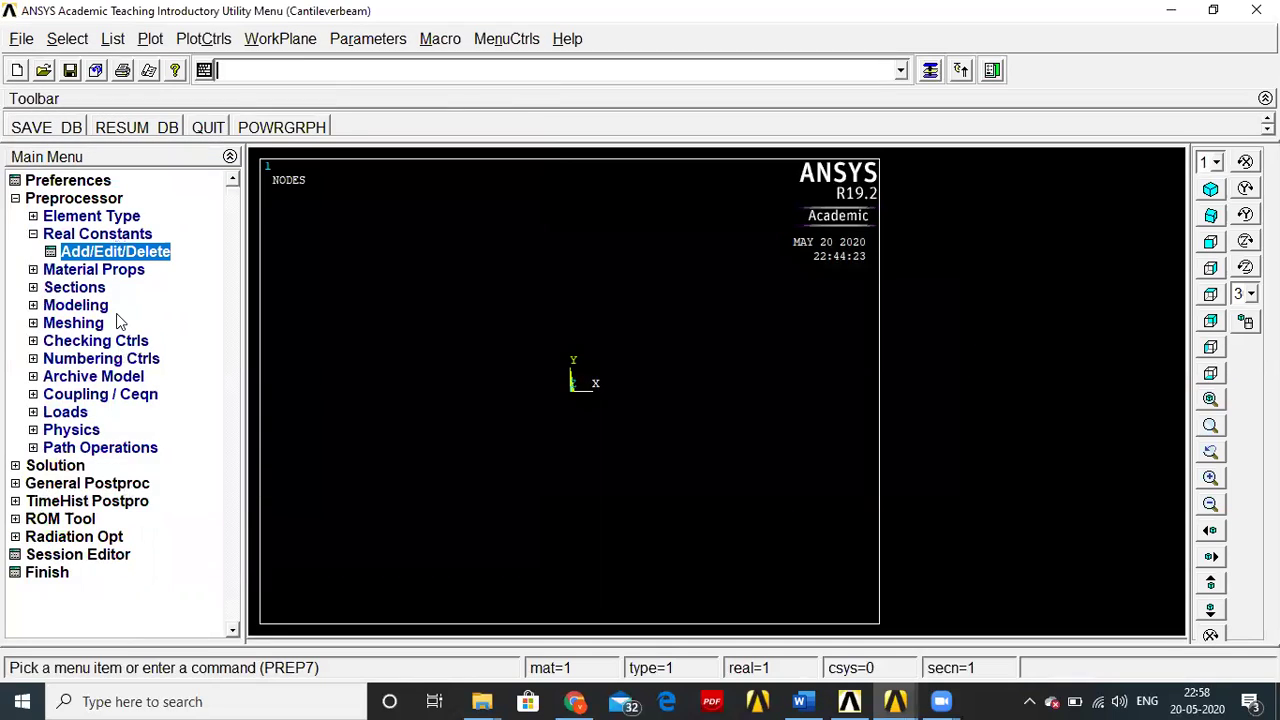
# Step: Define material model 1 as structural linear elastic isotropic with EX 2e5 and PRXY 0.3
pyautogui.click(124, 274)
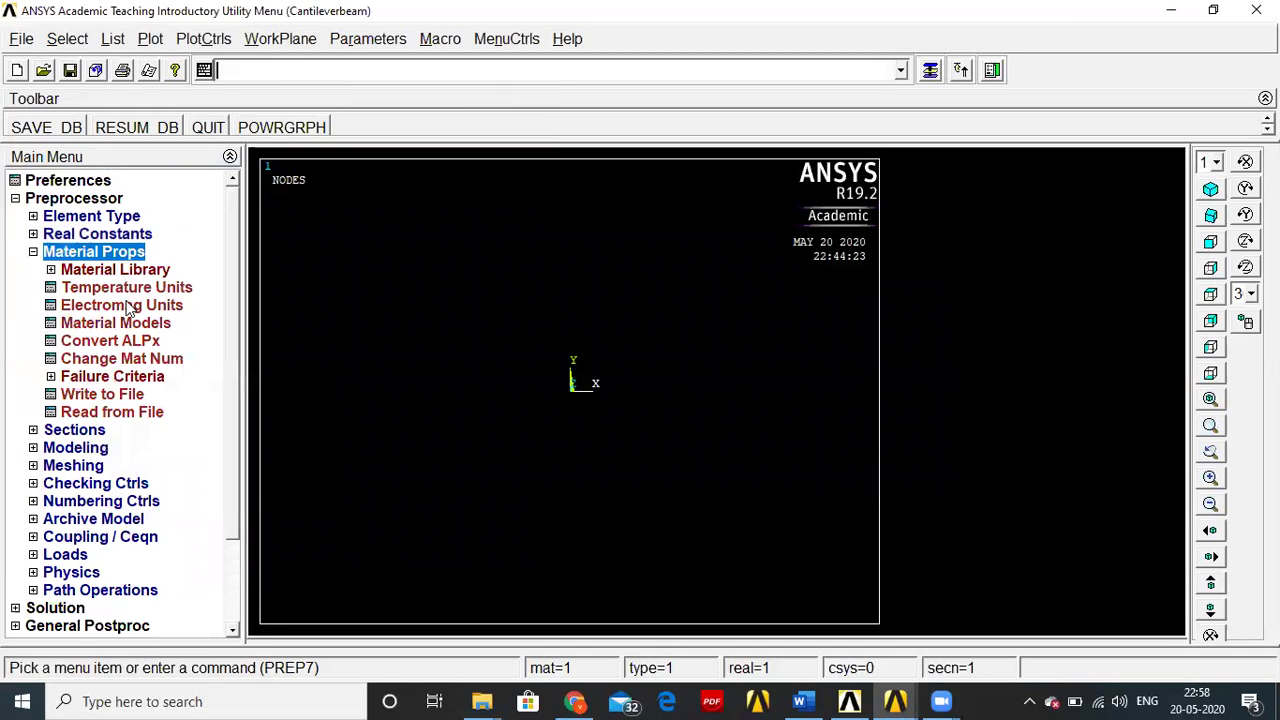
pyautogui.click(128, 320)
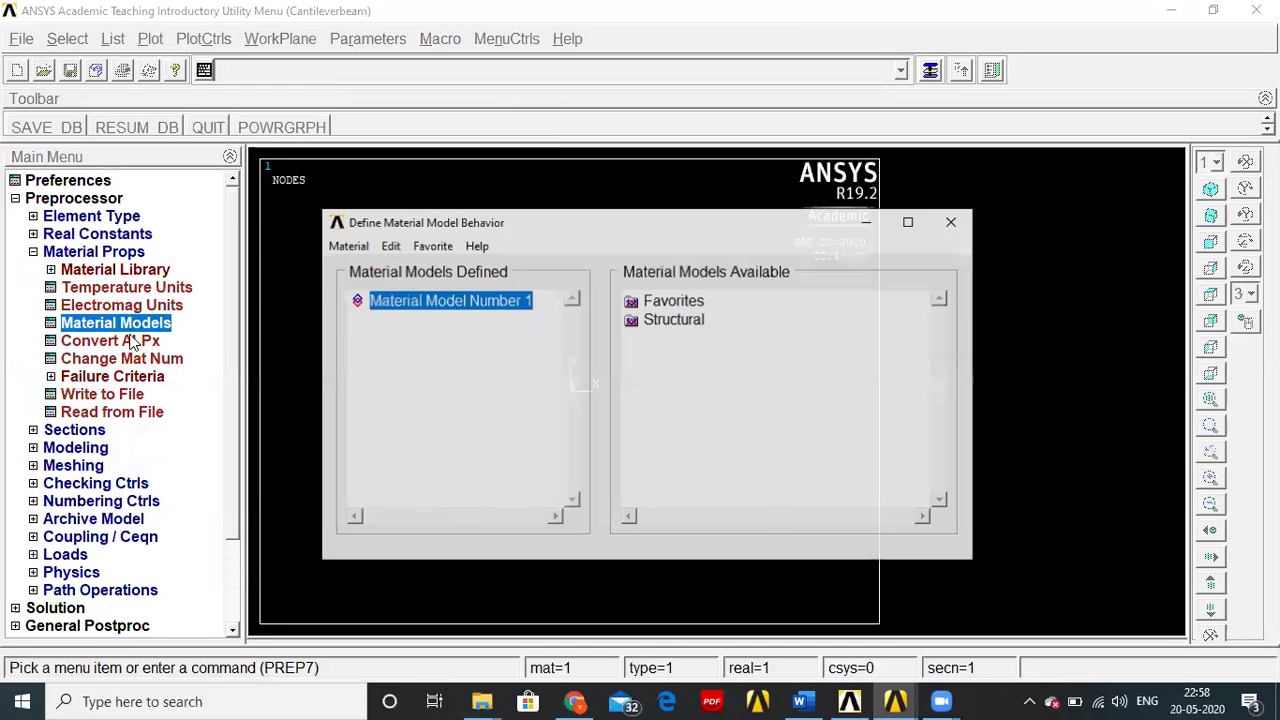
pyautogui.doubleClick(674, 321)
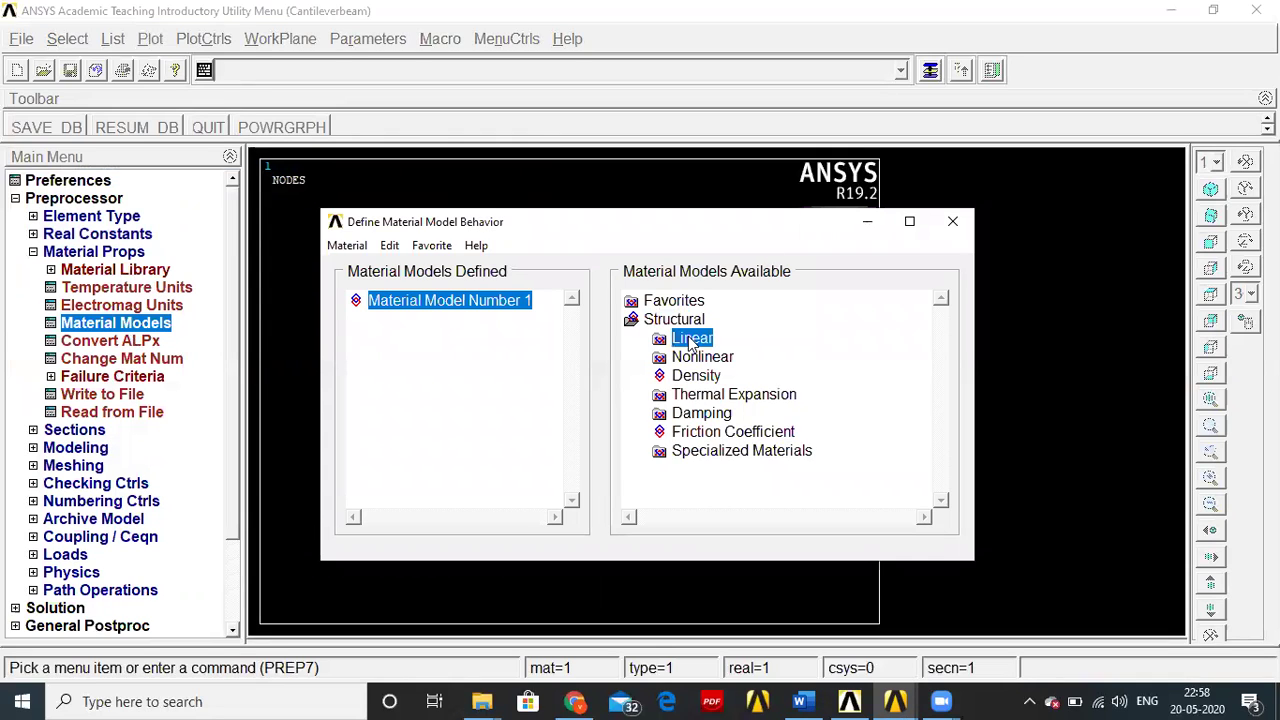
pyautogui.doubleClick(692, 339)
pyautogui.doubleClick(716, 359)
pyautogui.doubleClick(742, 375)
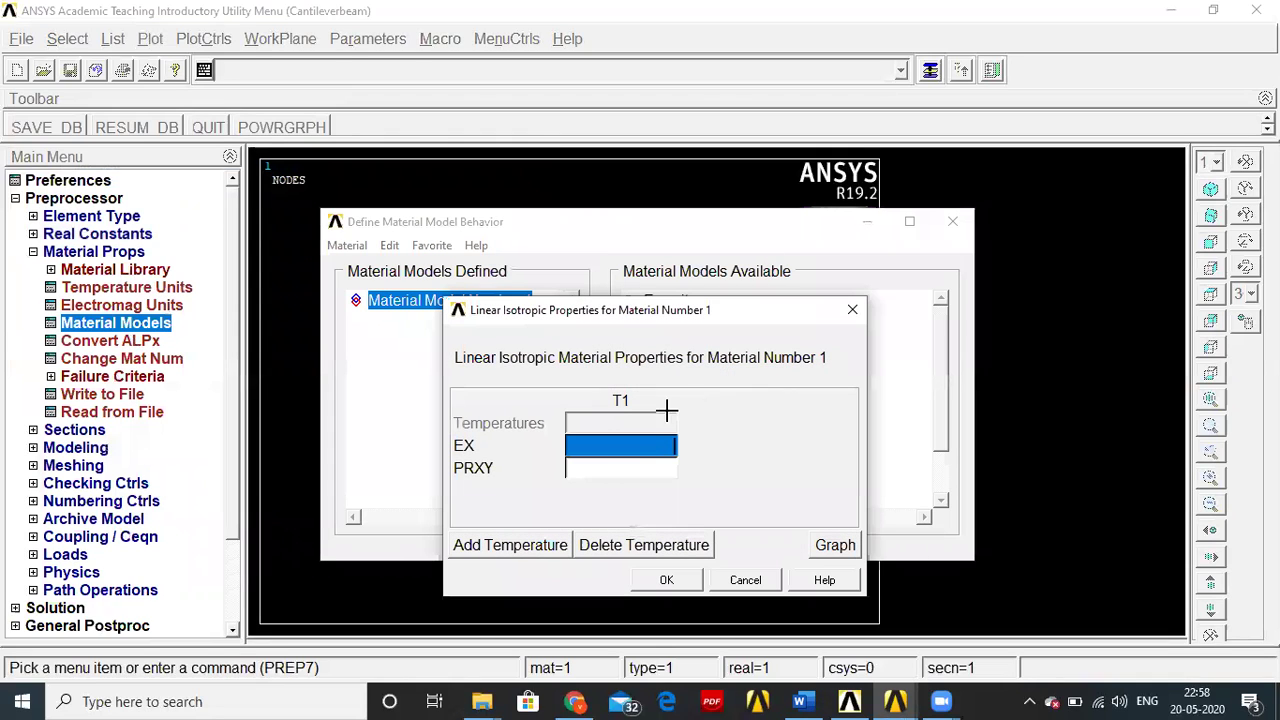
pyautogui.click(638, 445)
pyautogui.write('2e5')
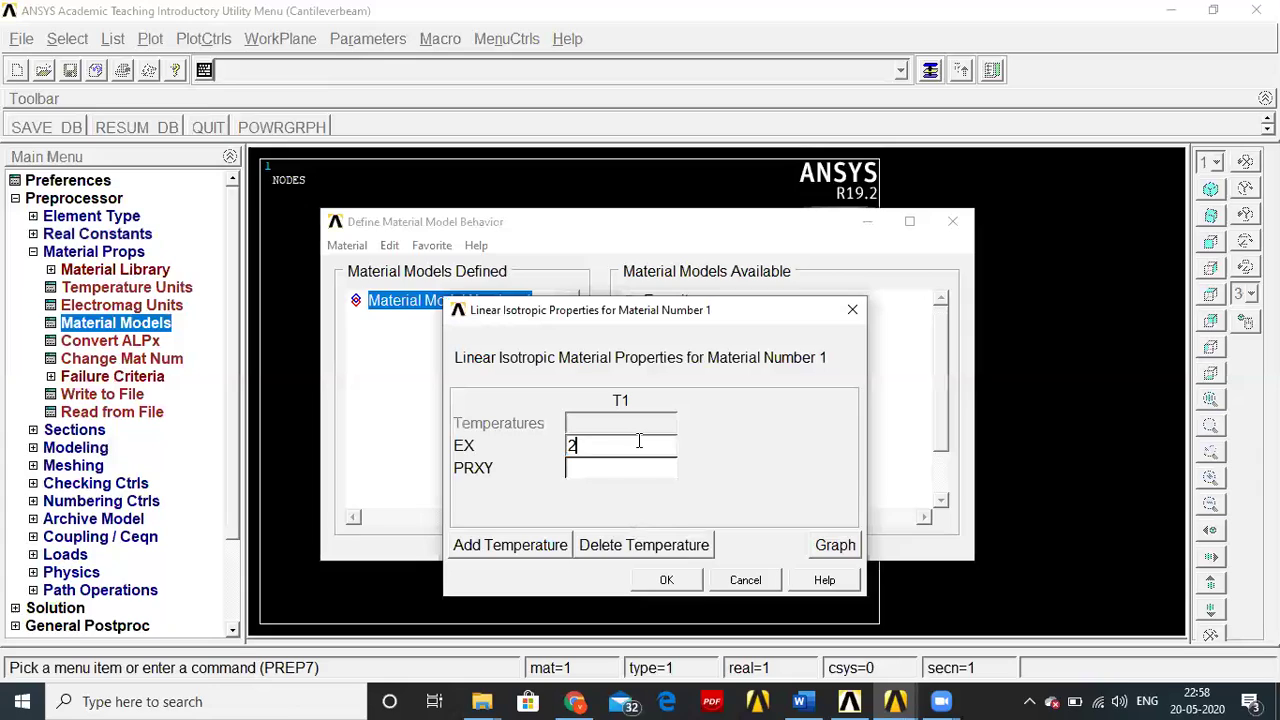
pyautogui.click(629, 468)
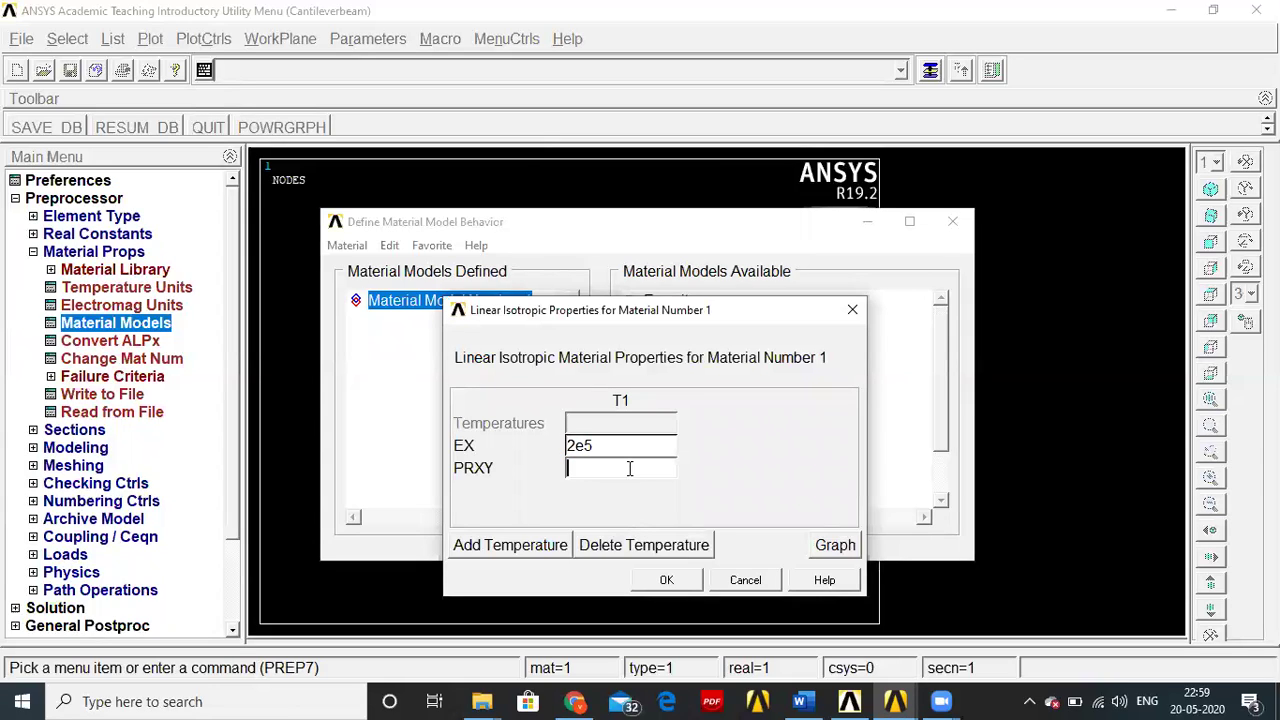
pyautogui.write('.3')
pyautogui.click(677, 585)
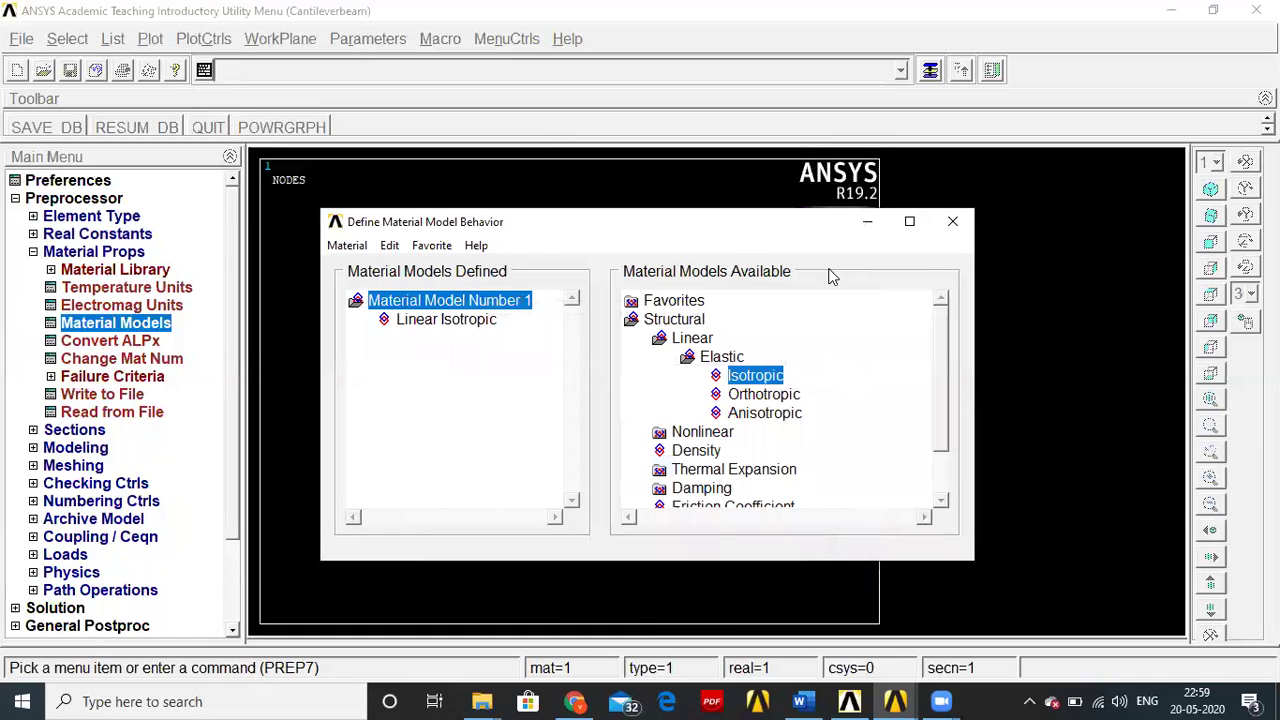
pyautogui.click(949, 222)
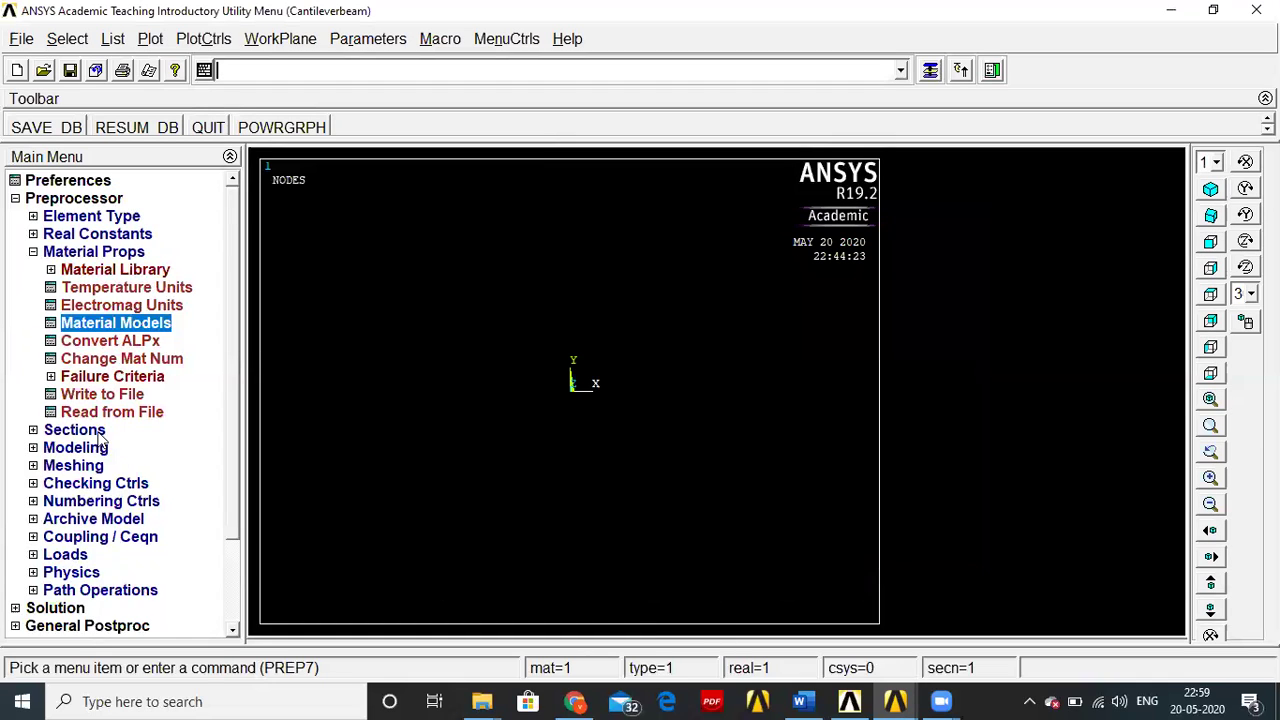
# Step: Open the common beam section definition for section ID 1
pyautogui.click(96, 432)
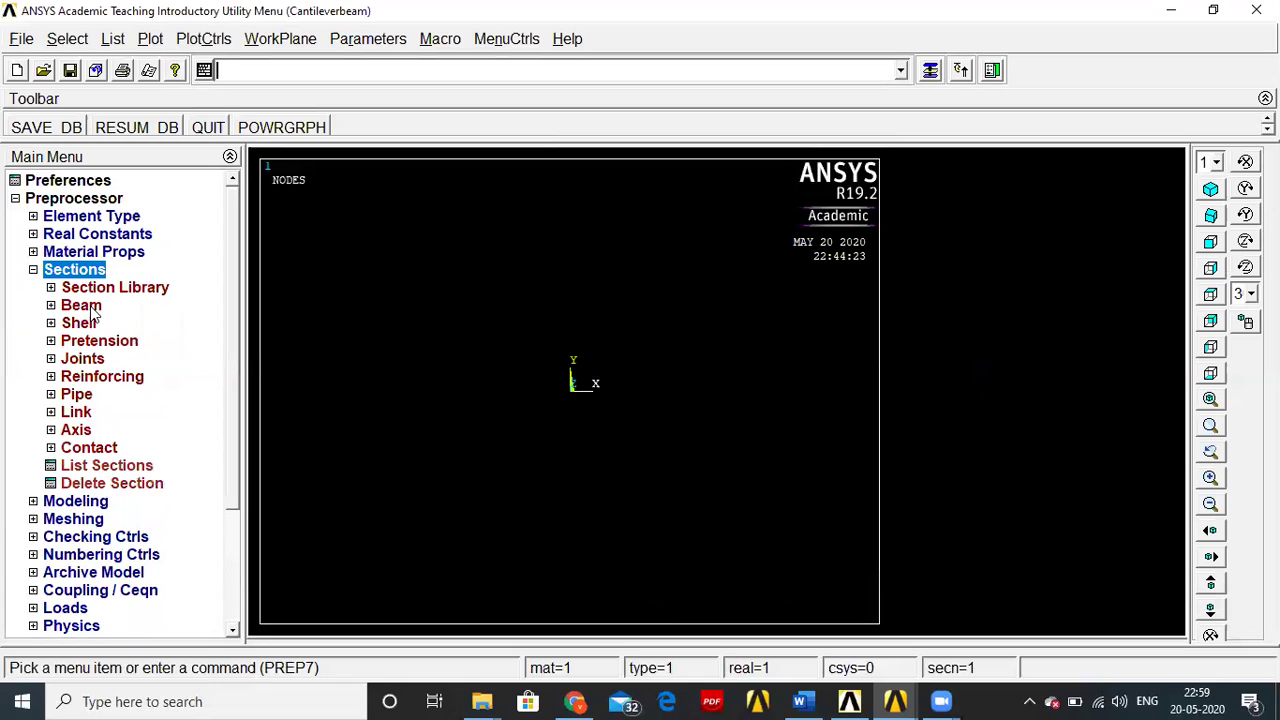
pyautogui.click(88, 306)
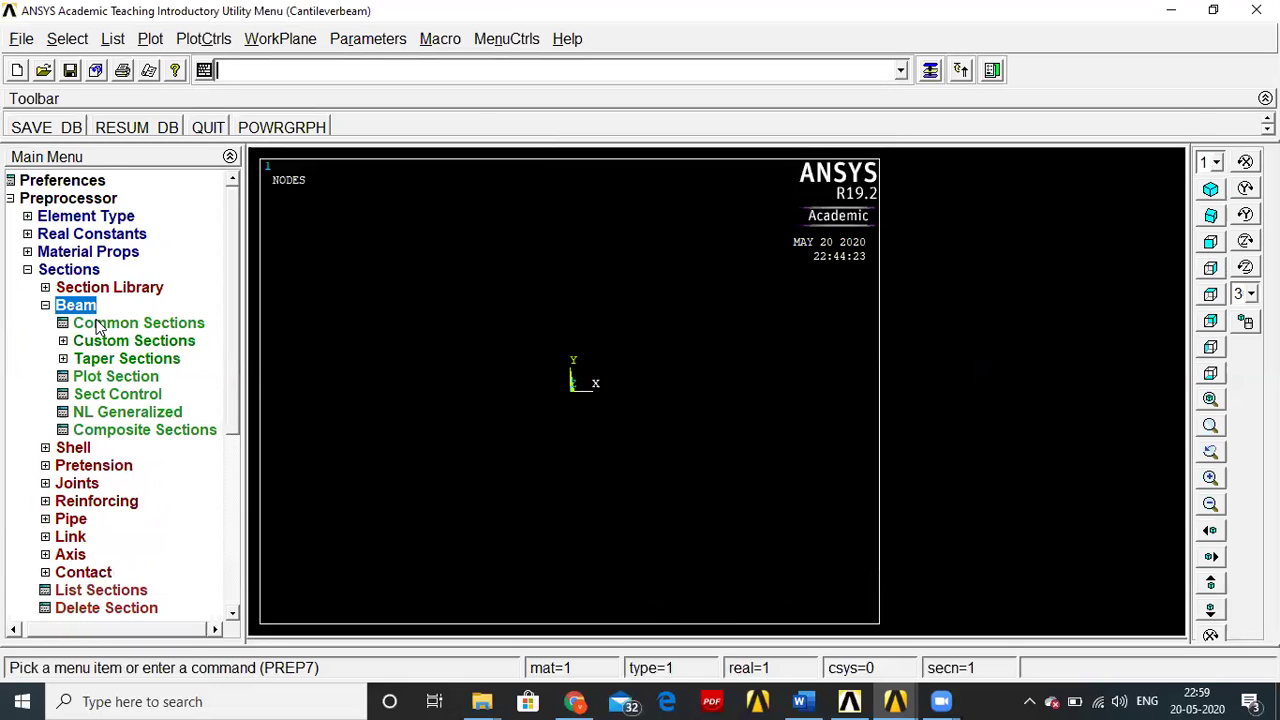
pyautogui.click(99, 326)
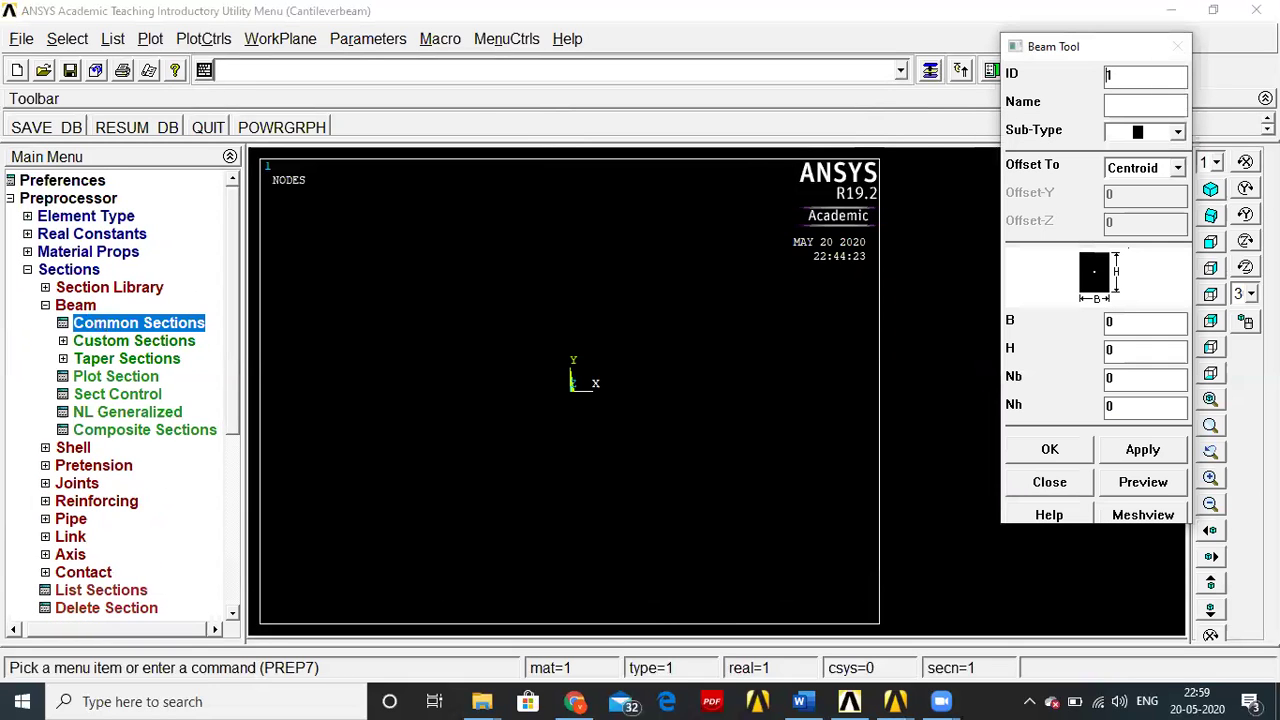
# Step: Try the solid circle and I-shaped sub-types for the beam section
pyautogui.click(1180, 132)
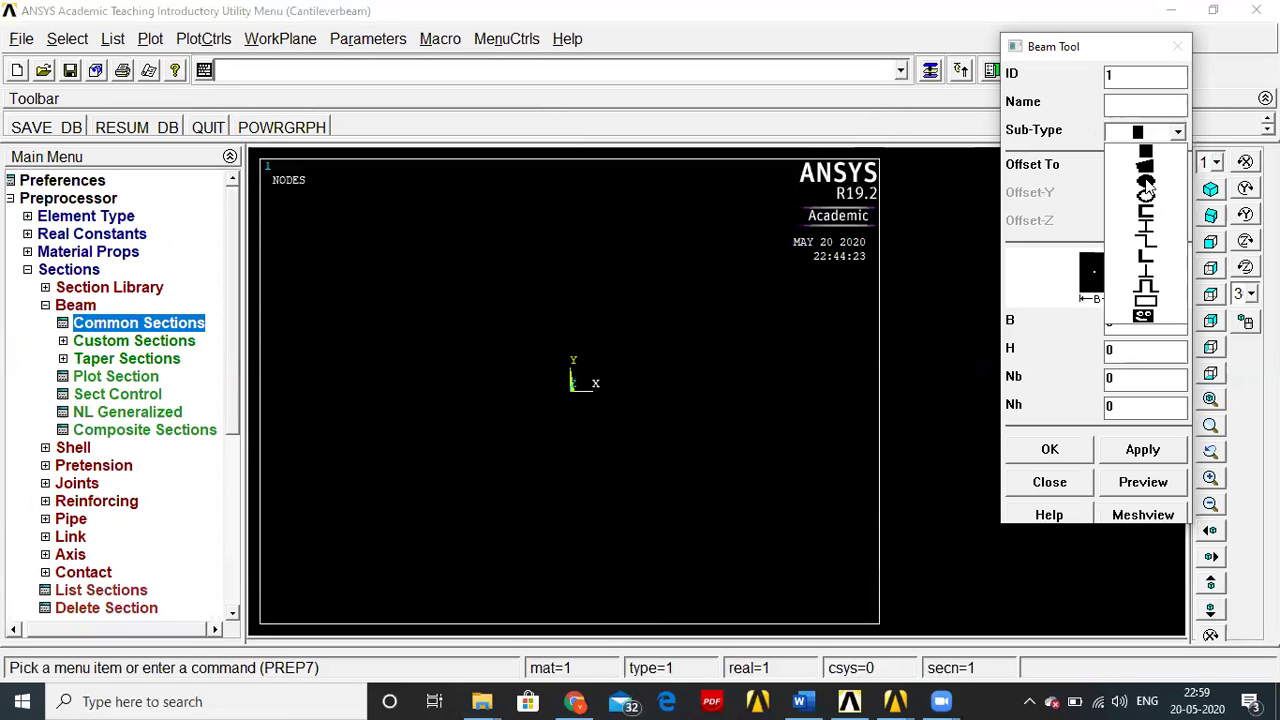
pyautogui.click(1146, 184)
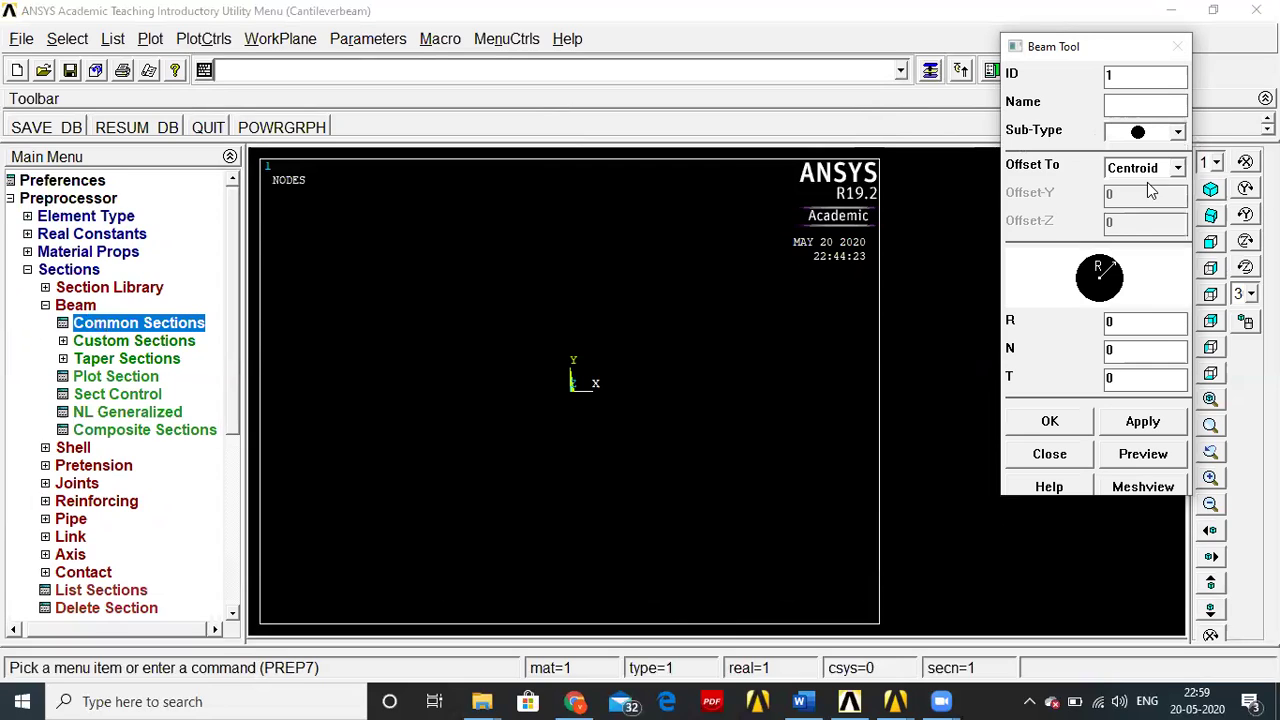
pyautogui.click(1178, 132)
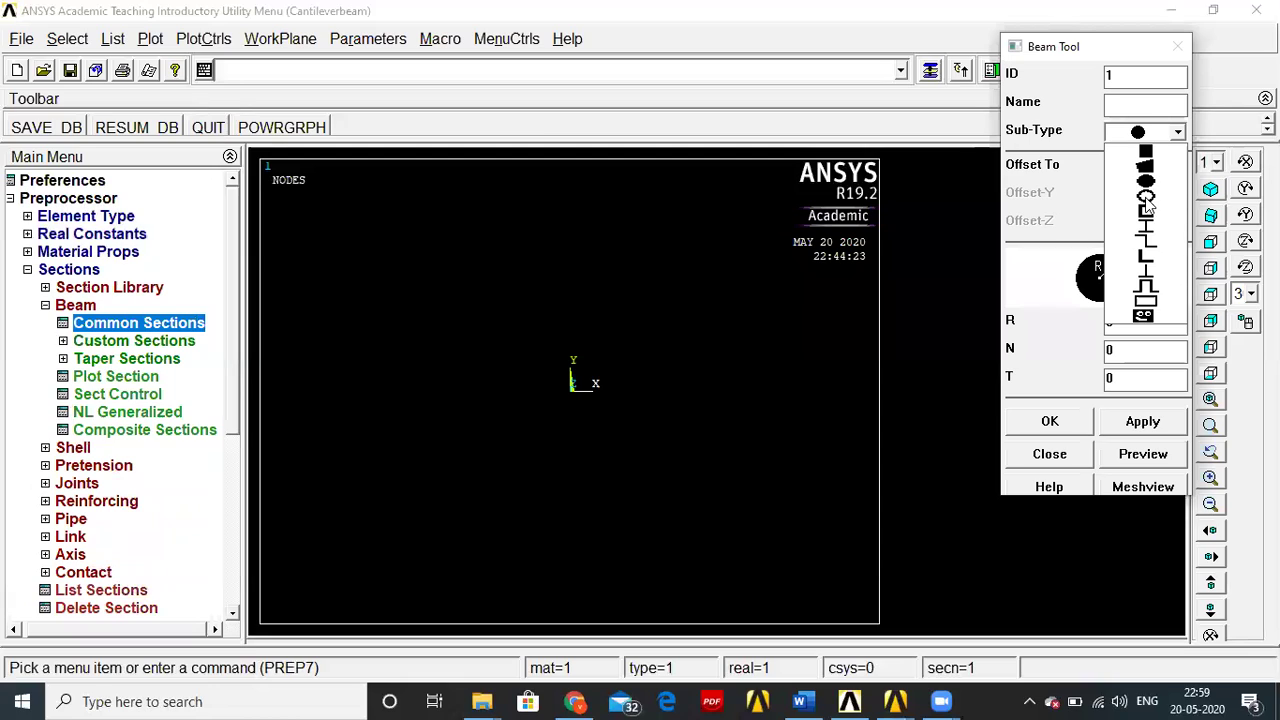
pyautogui.click(1146, 234)
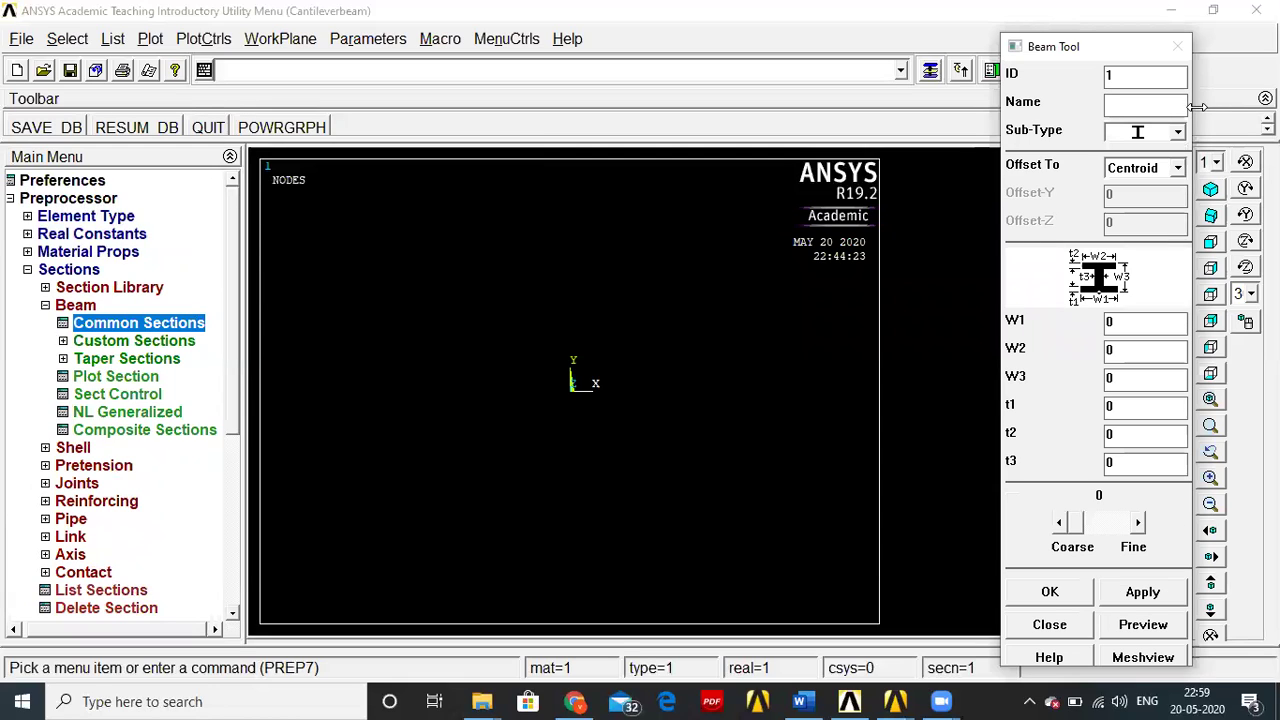
# Step: Set the beam section sub-type to solid rectangle and check the cross-section dimensions in the Word lab manual
pyautogui.click(1178, 132)
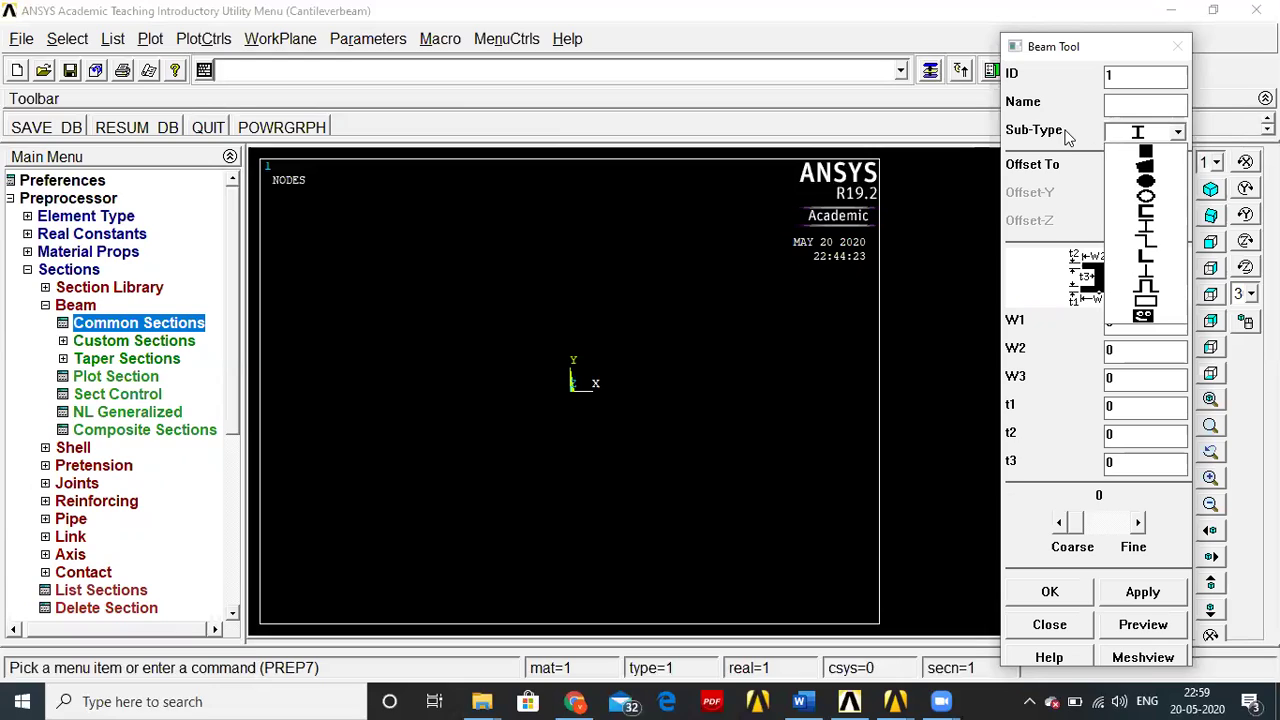
pyautogui.click(1147, 150)
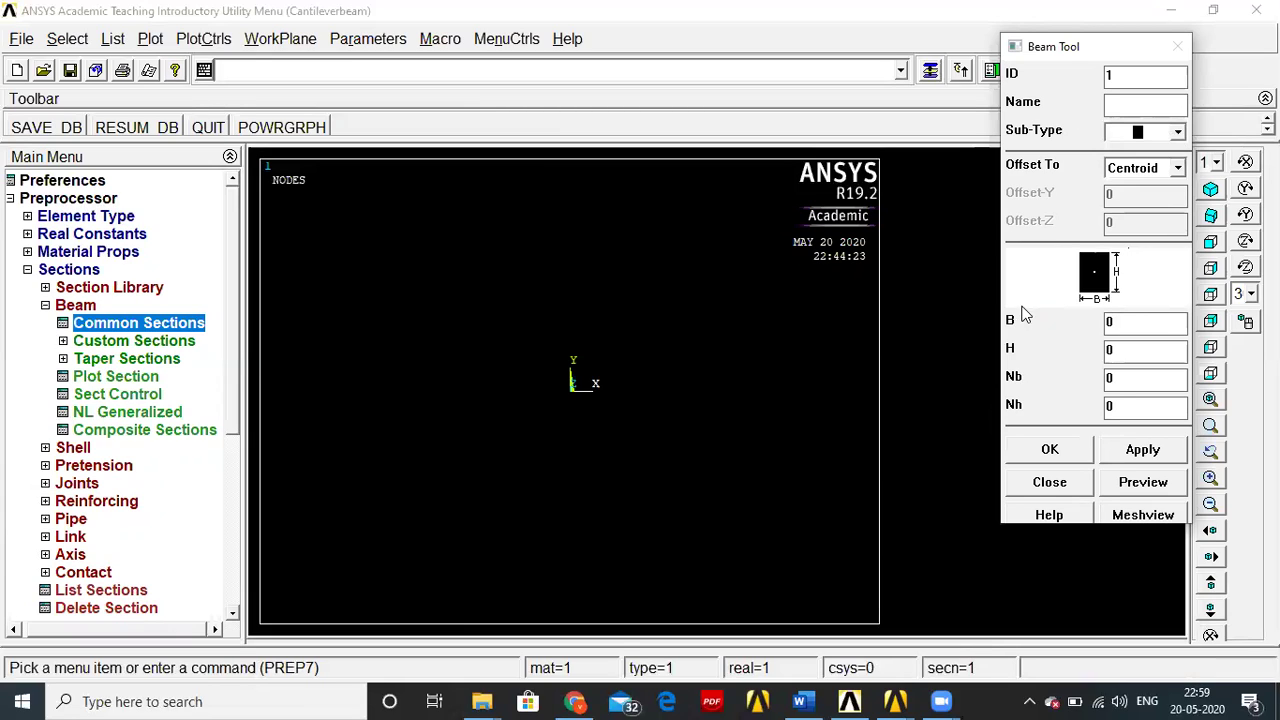
pyautogui.click(801, 701)
pyautogui.scroll(2, 785, 421)
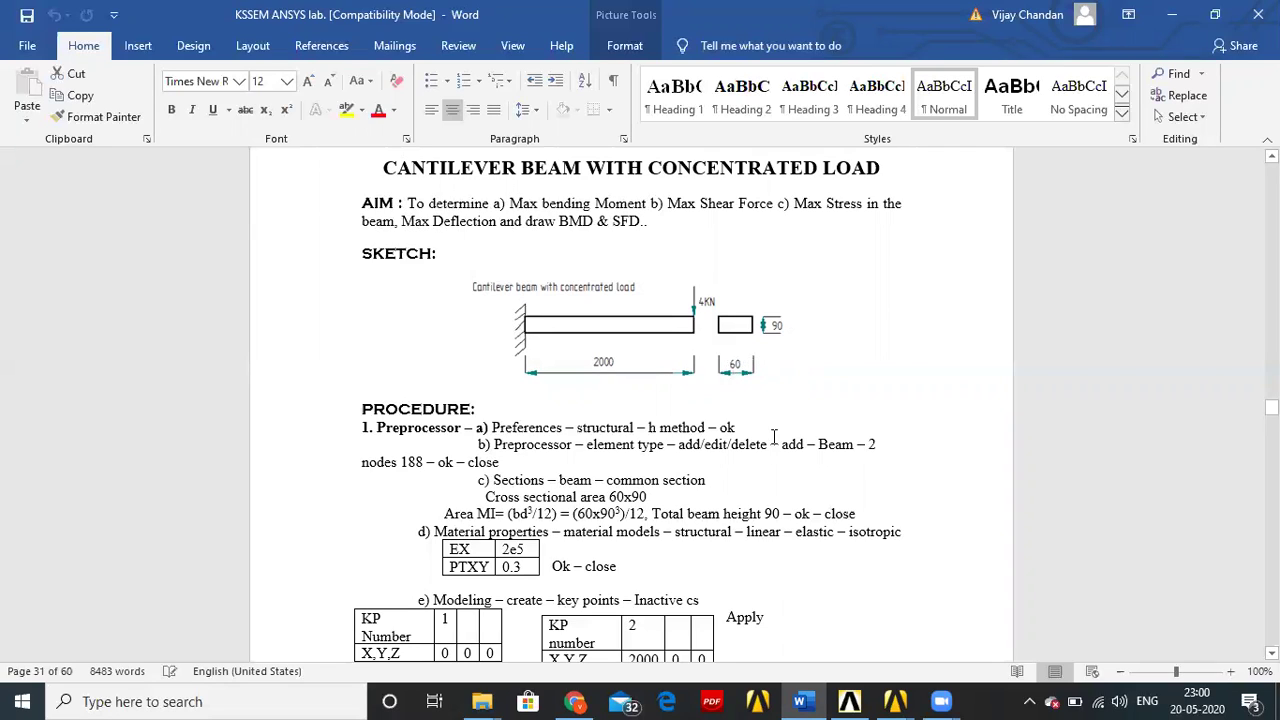
pyautogui.moveTo(908, 697)
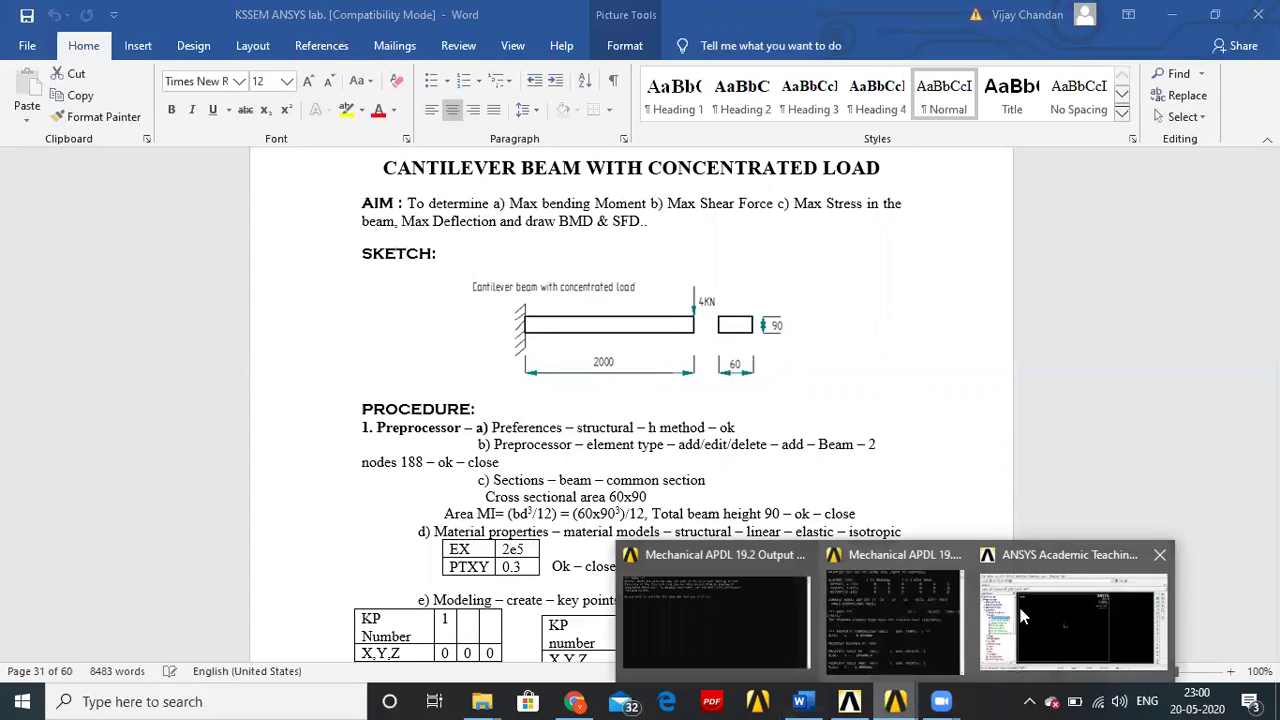
pyautogui.click(1048, 606)
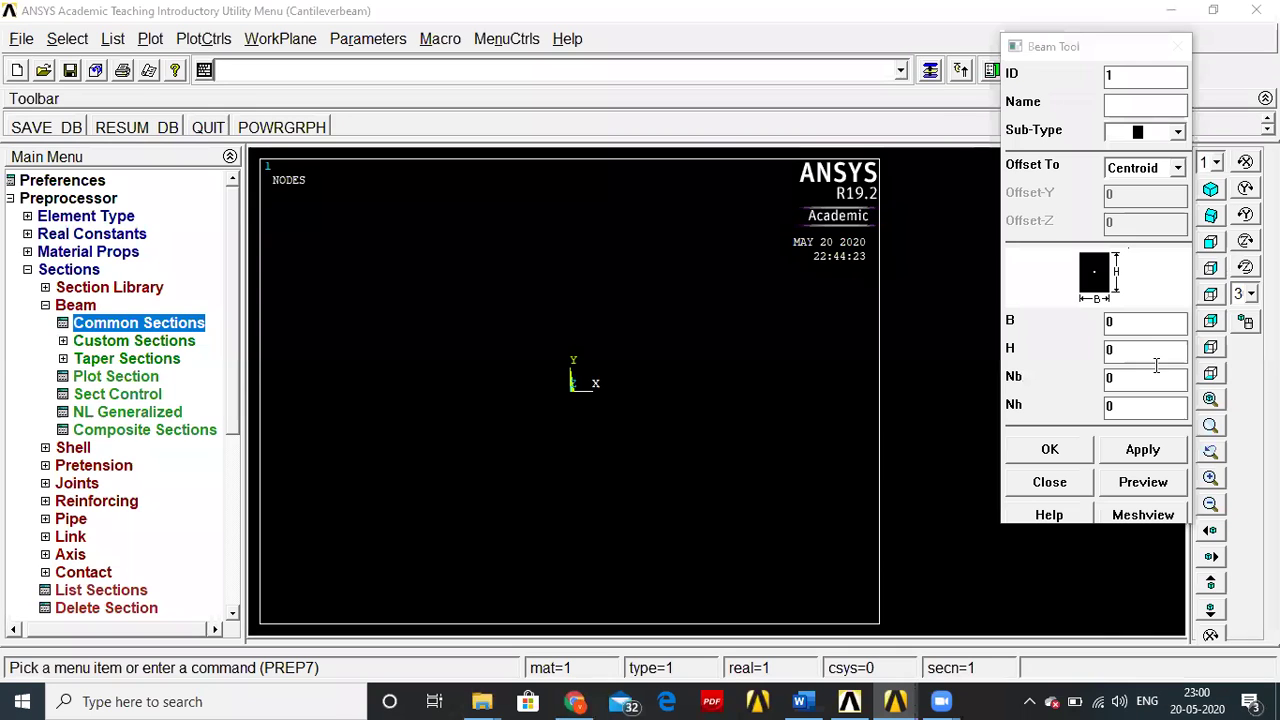
# Step: Define the rectangular beam section with width B 60 and height H 90
pyautogui.click(1152, 328)
pyautogui.press('BackSpace')
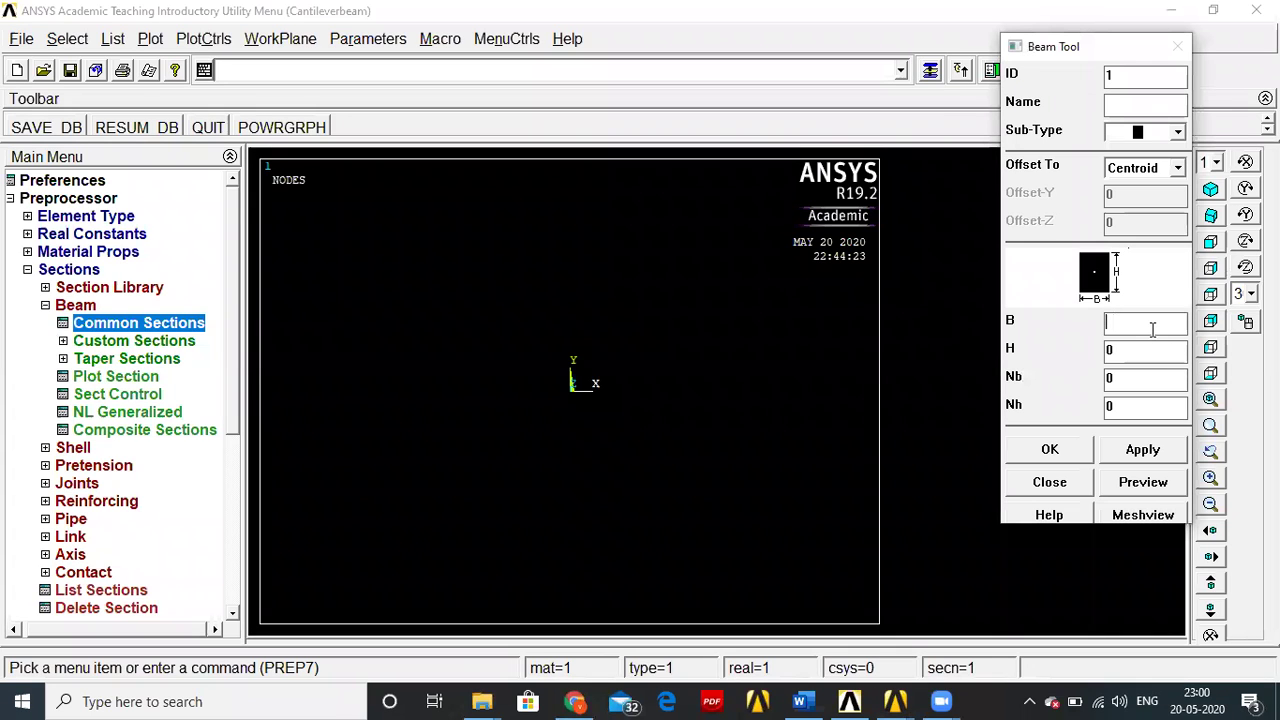
pyautogui.write('60')
pyautogui.press('BackSpace')
pyautogui.write('90')
pyautogui.click(1069, 452)
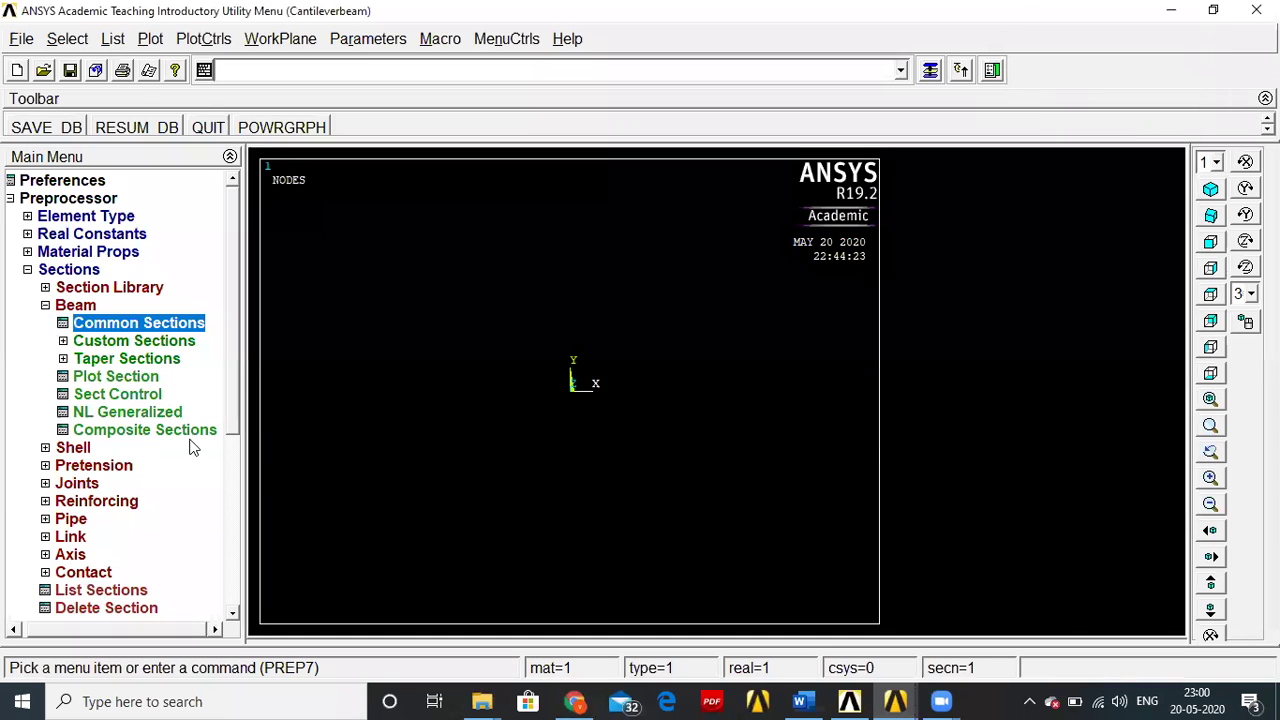
# Step: Create keypoint 1 at X 0 in the active coordinate system
pyautogui.click(75, 272)
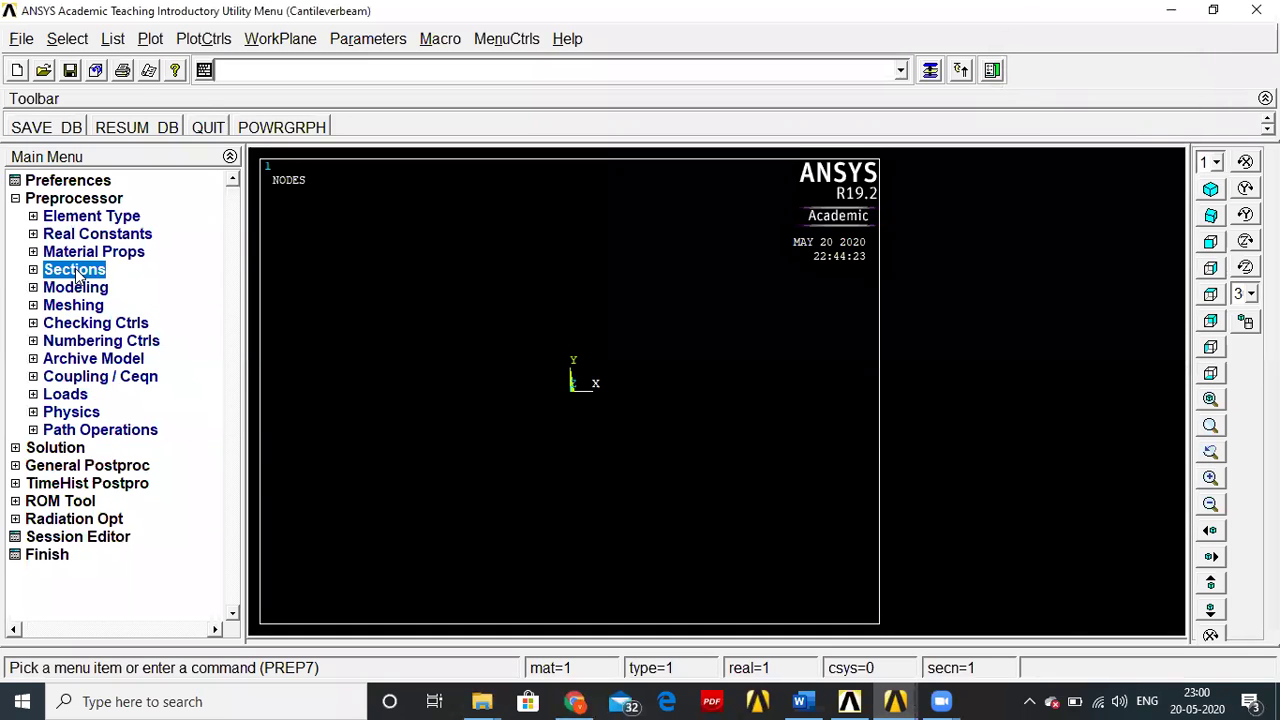
pyautogui.click(79, 289)
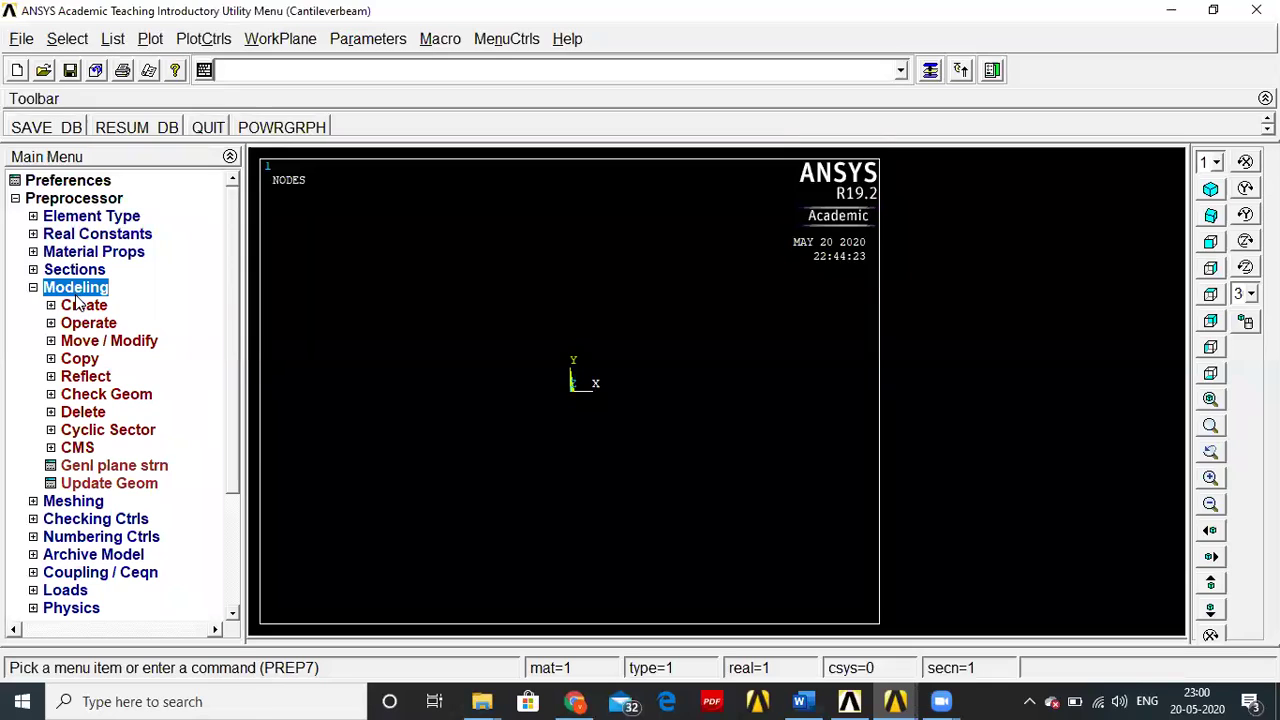
pyautogui.click(83, 306)
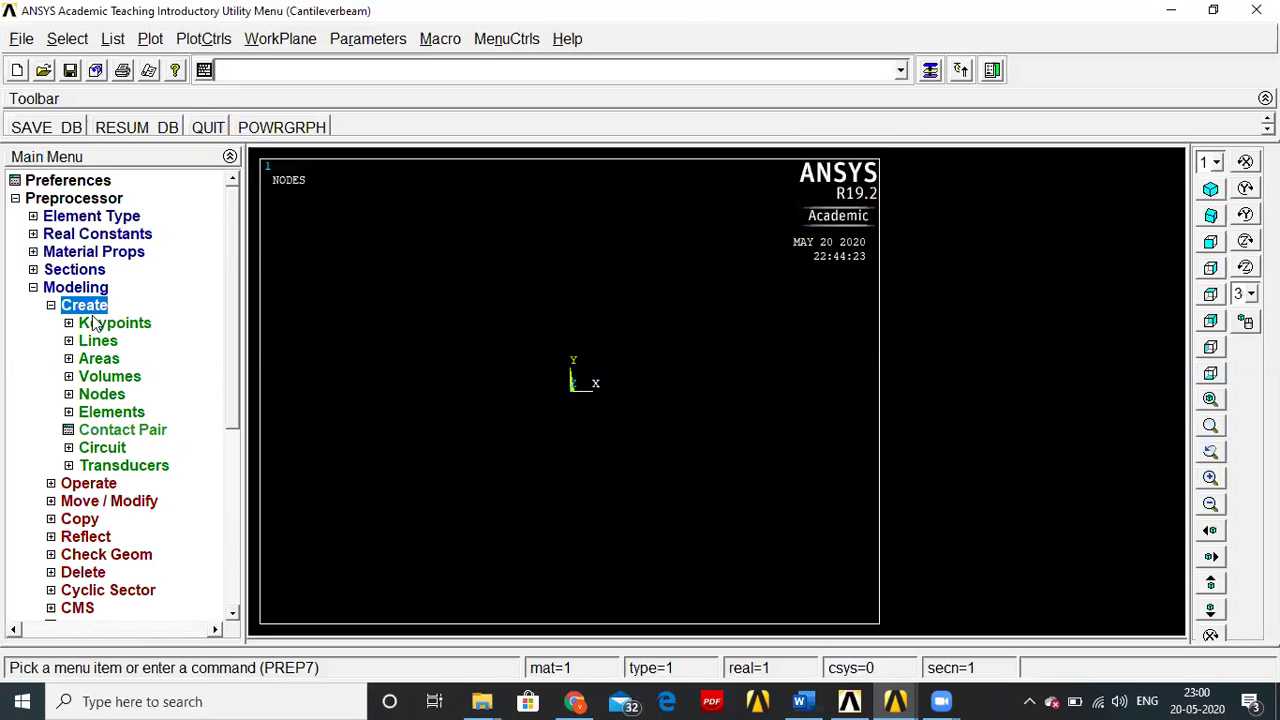
pyautogui.click(100, 326)
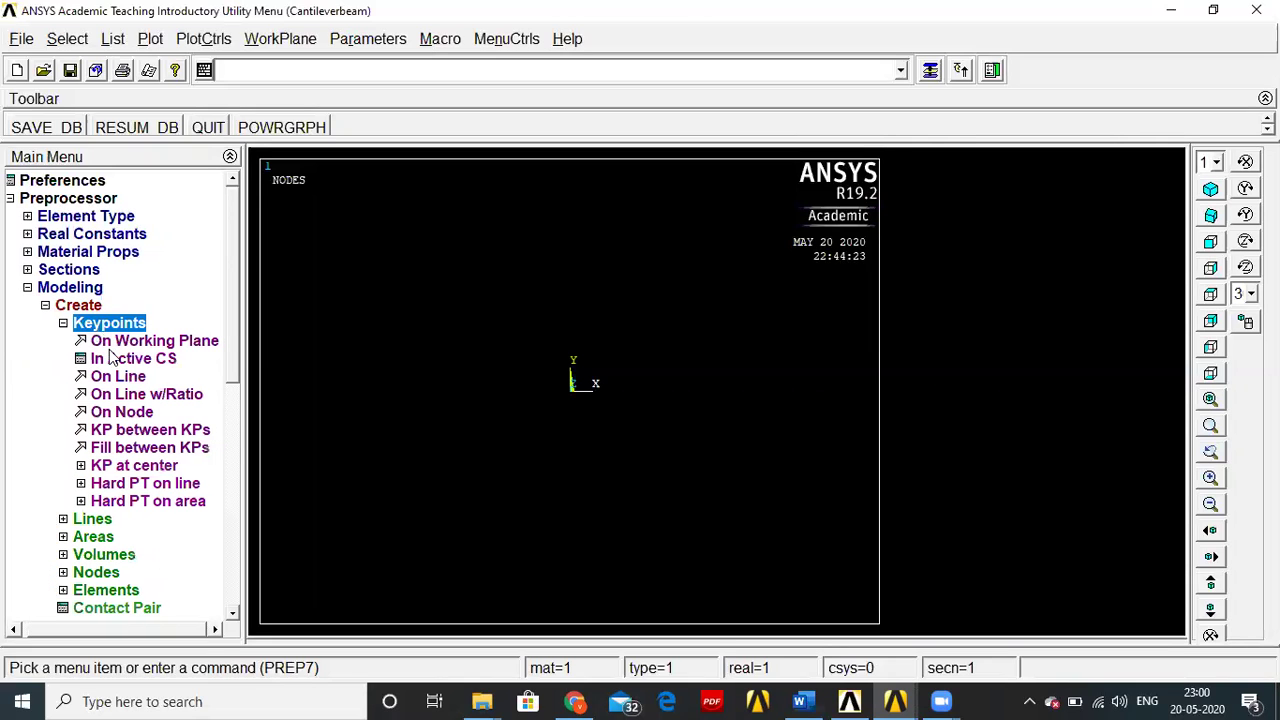
pyautogui.click(117, 360)
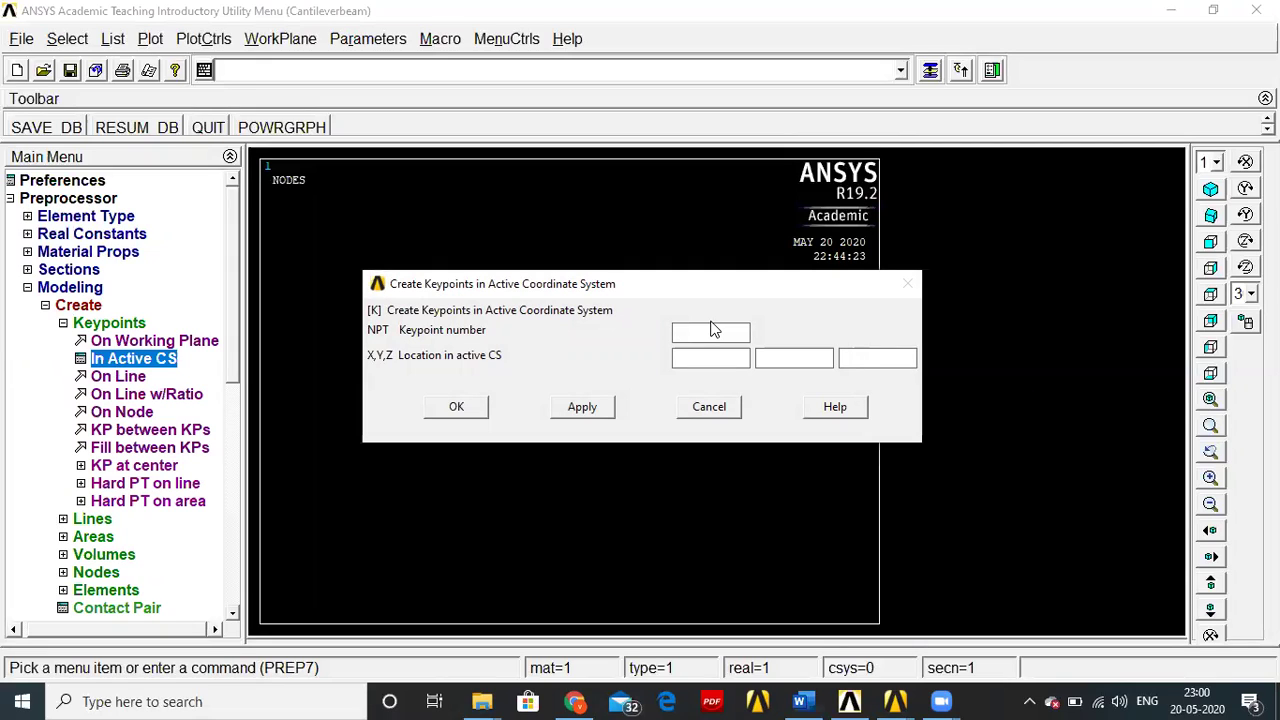
pyautogui.click(713, 330)
pyautogui.write('1')
pyautogui.click(708, 362)
pyautogui.write('0')
pyautogui.click(583, 406)
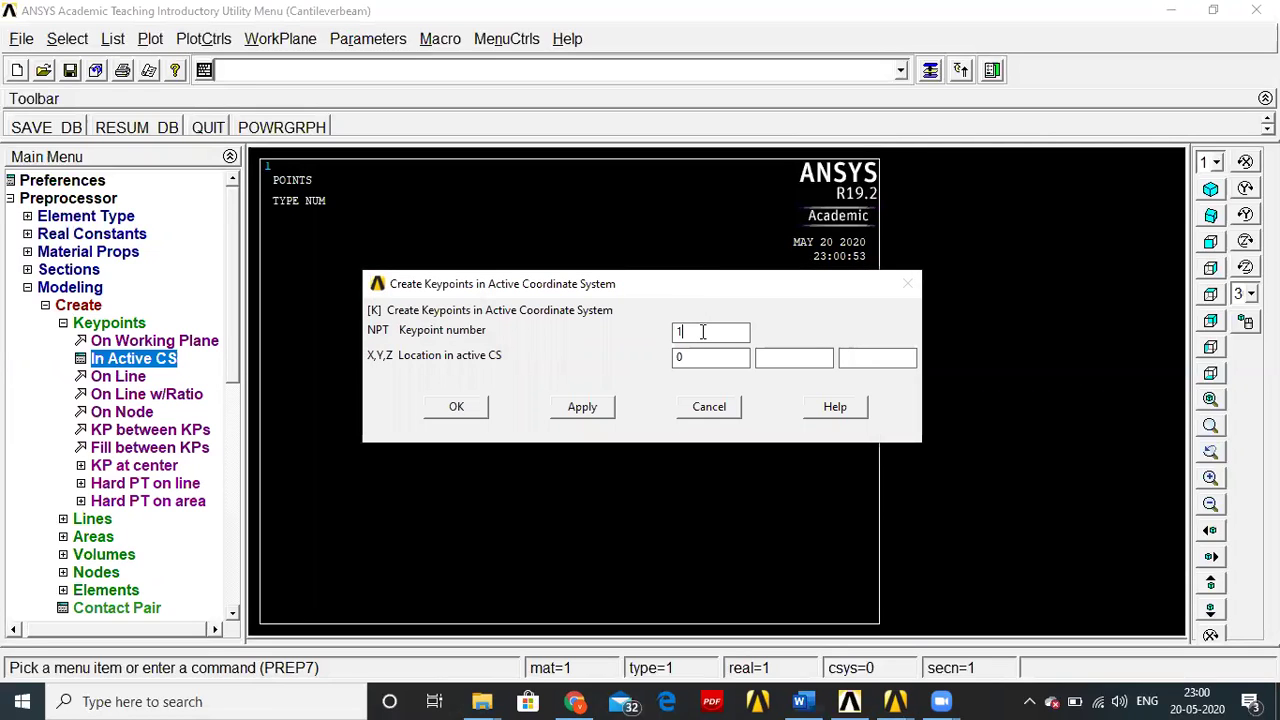
# Step: Create keypoint 2 at X 2000 in the active coordinate system
pyautogui.press('BackSpace')
pyautogui.write('2')
pyautogui.press('BackSpace')
pyautogui.write('2000')
pyautogui.click(466, 408)
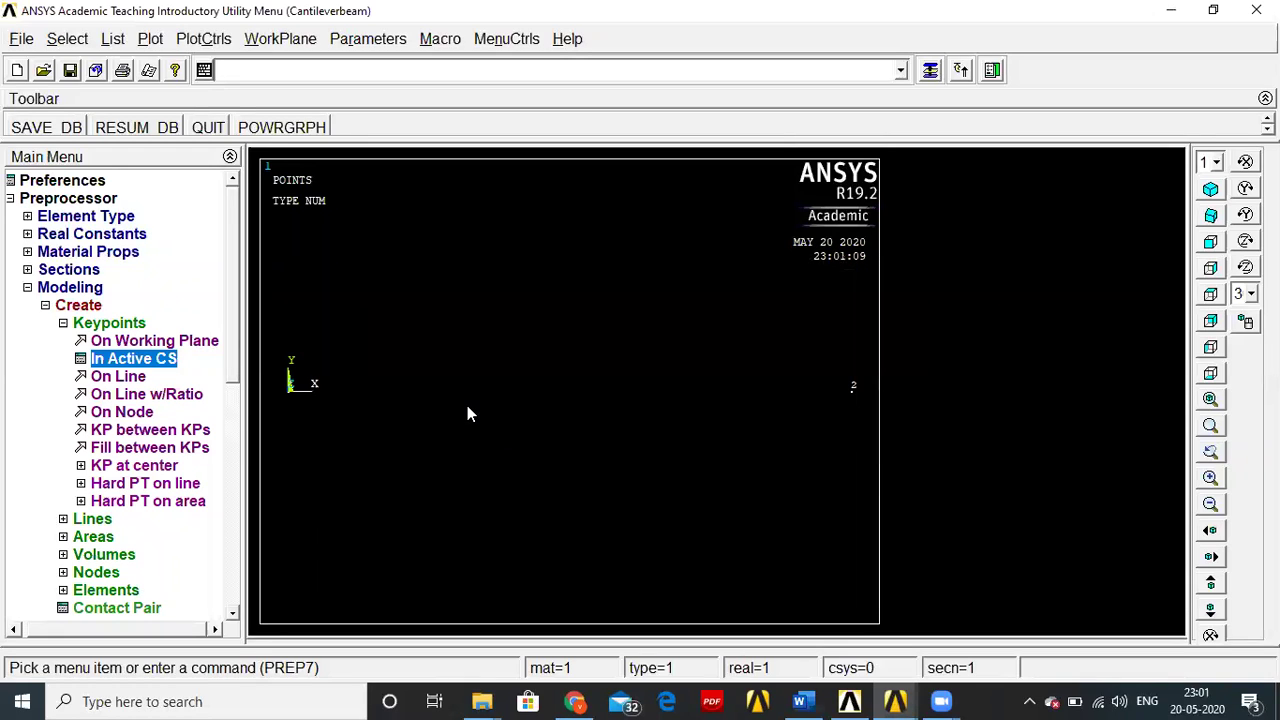
# Step: Create a straight line between keypoints 1 and 2 as the beam's axis
pyautogui.click(92, 324)
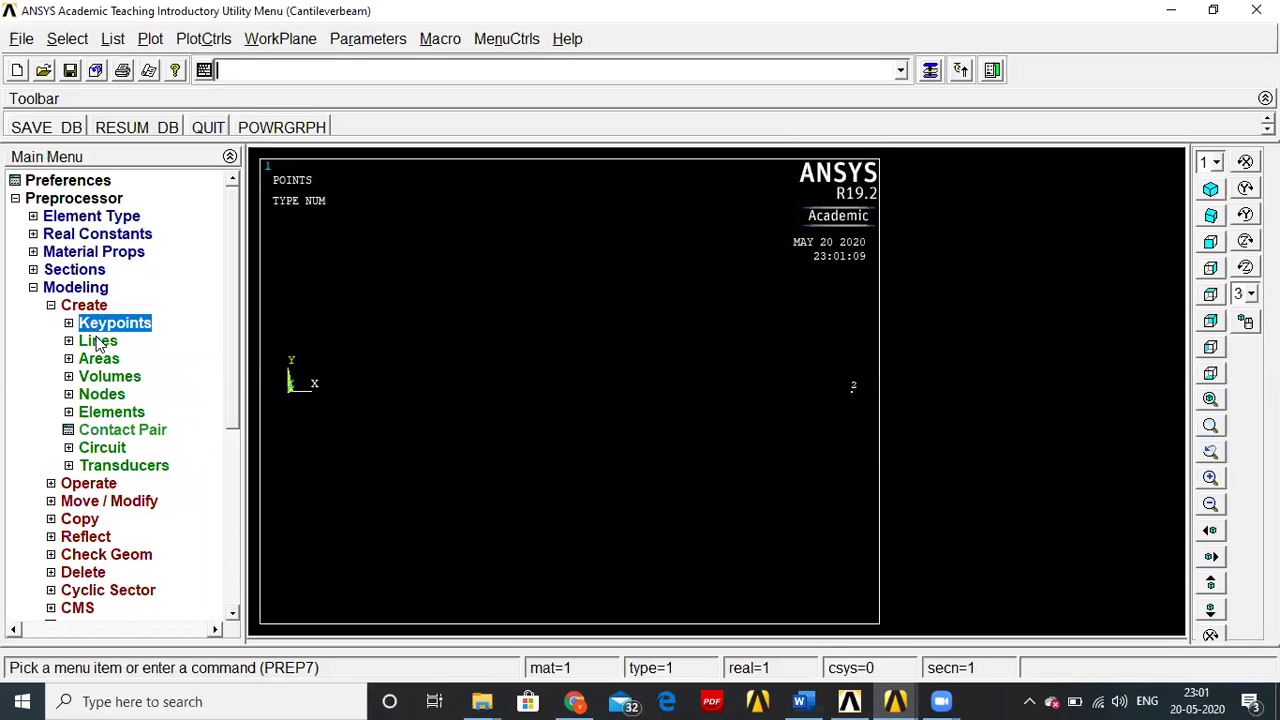
pyautogui.click(100, 342)
pyautogui.click(116, 360)
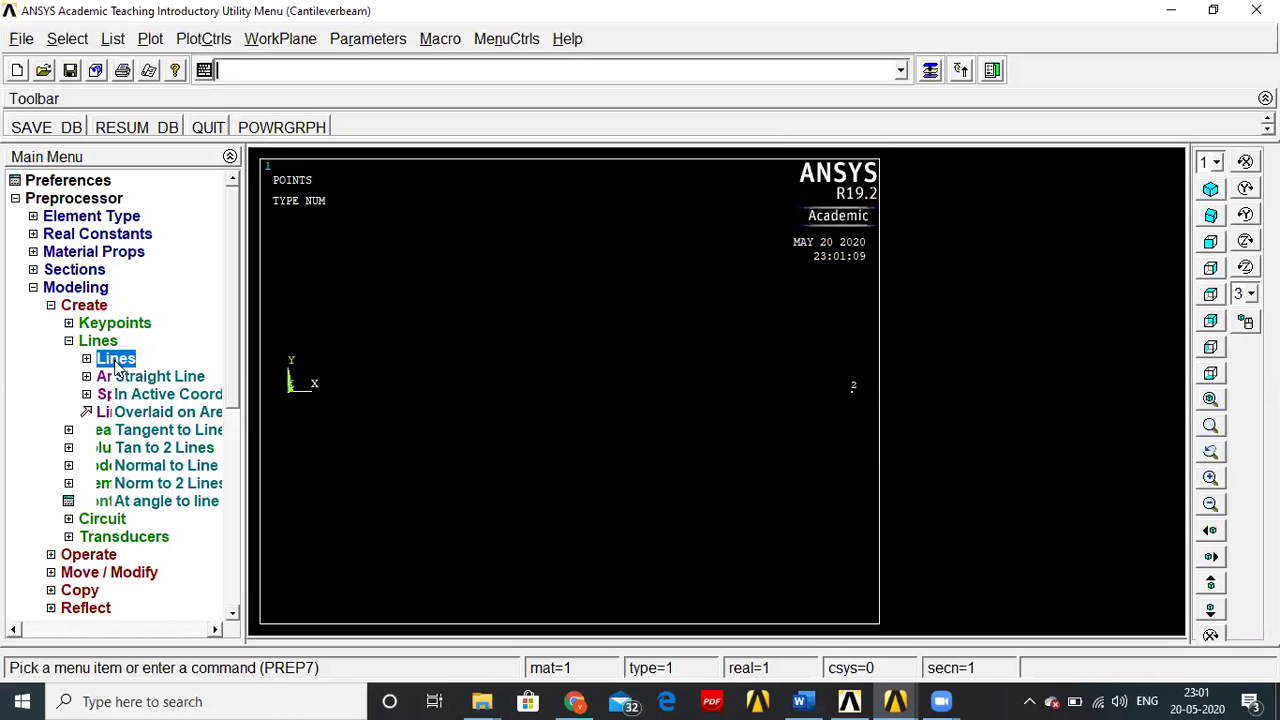
pyautogui.click(130, 377)
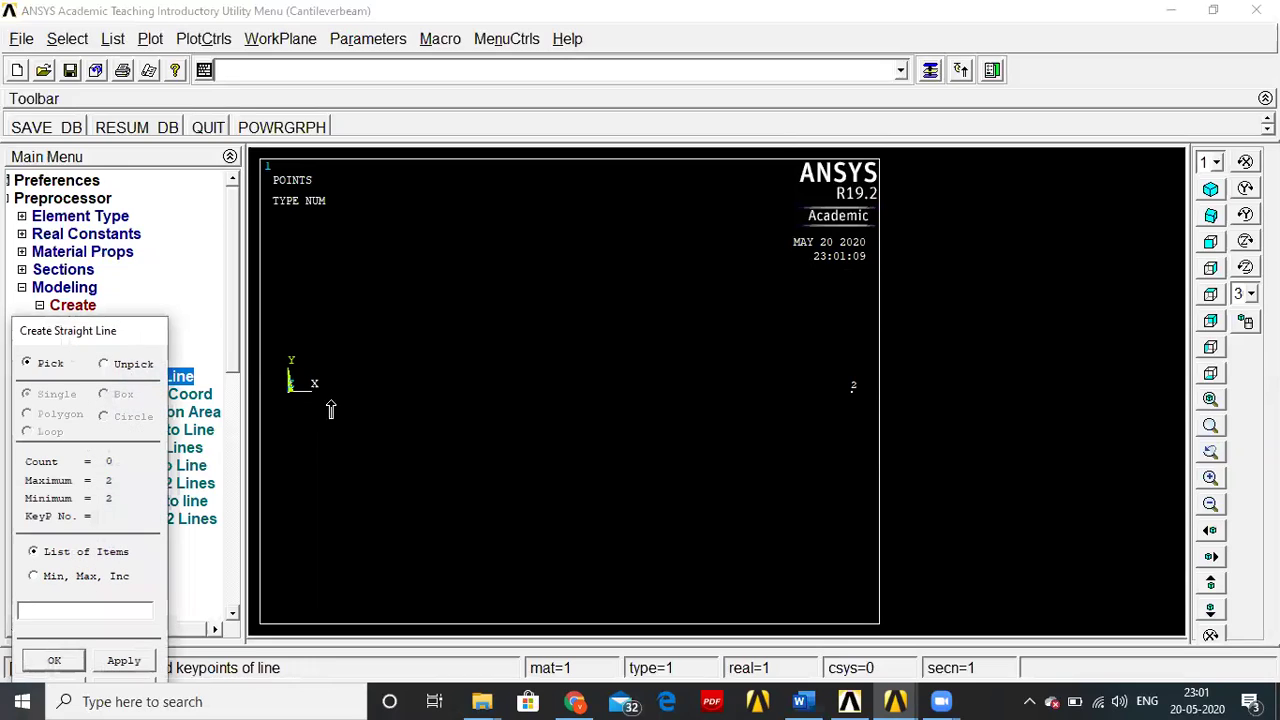
pyautogui.click(291, 430)
pyautogui.click(728, 440)
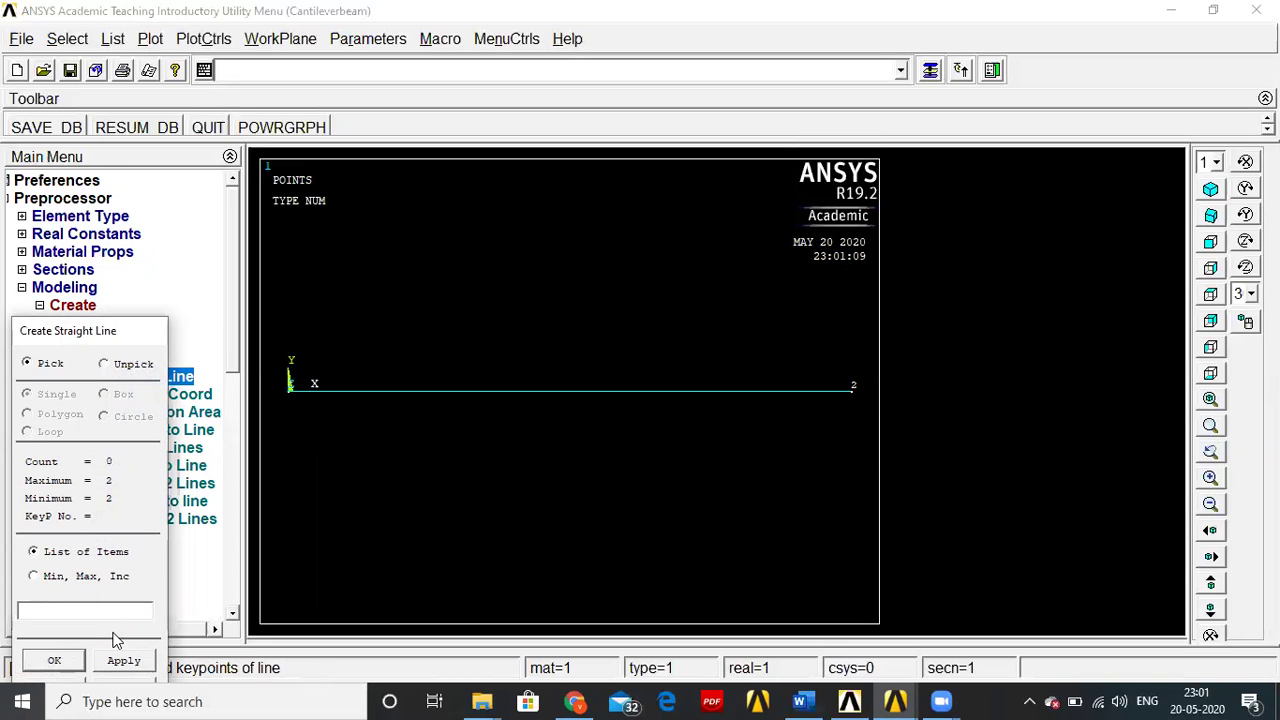
pyautogui.click(55, 661)
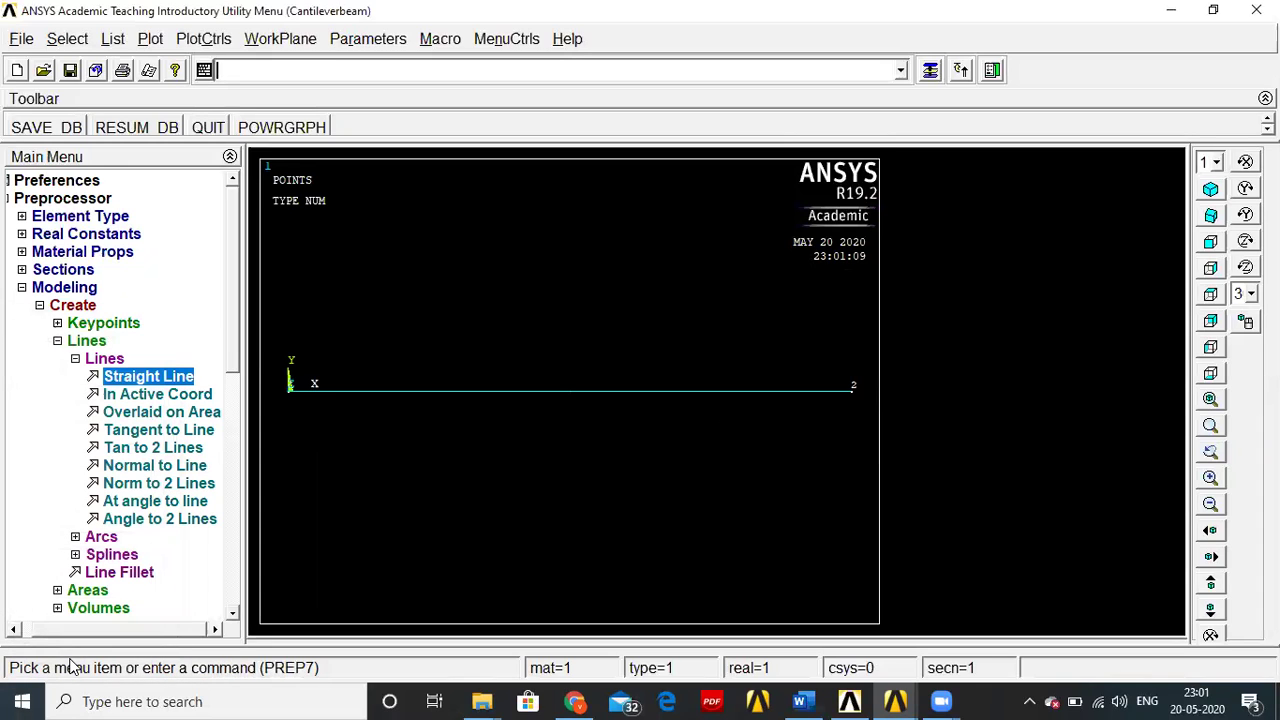
# Step: Set the global number of element divisions to 20 for meshing the beam
pyautogui.click(68, 291)
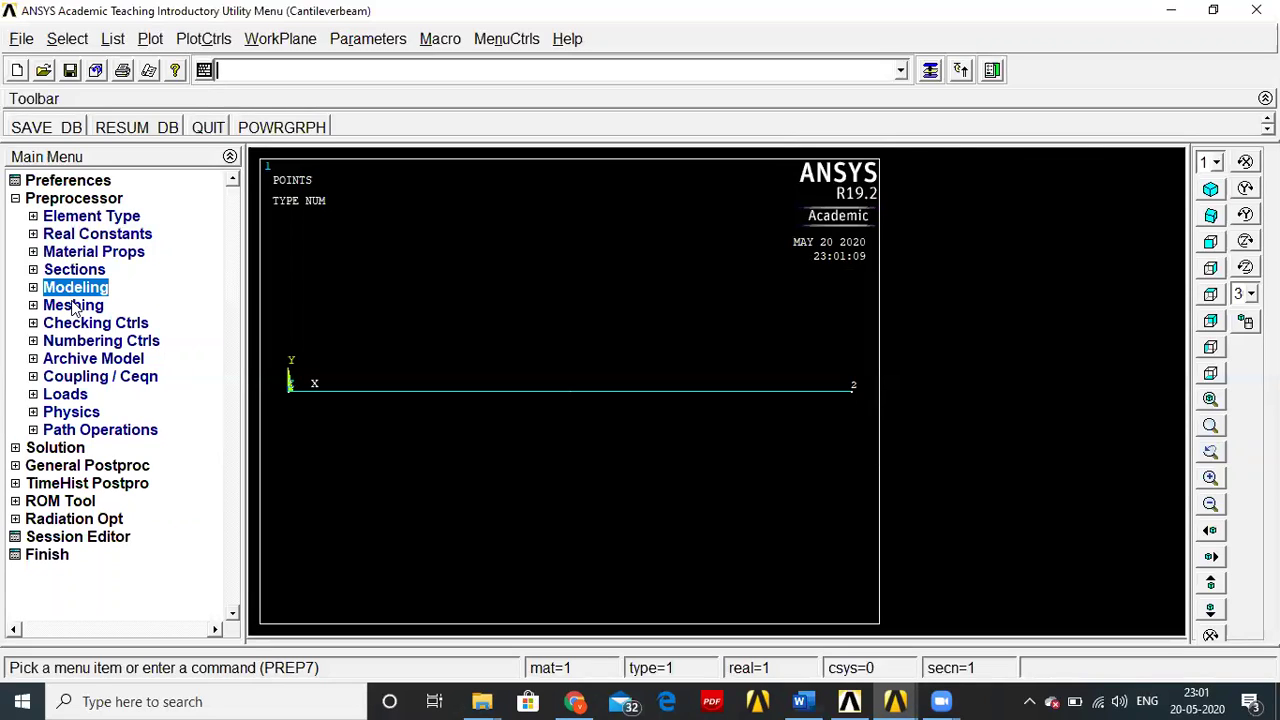
pyautogui.click(72, 305)
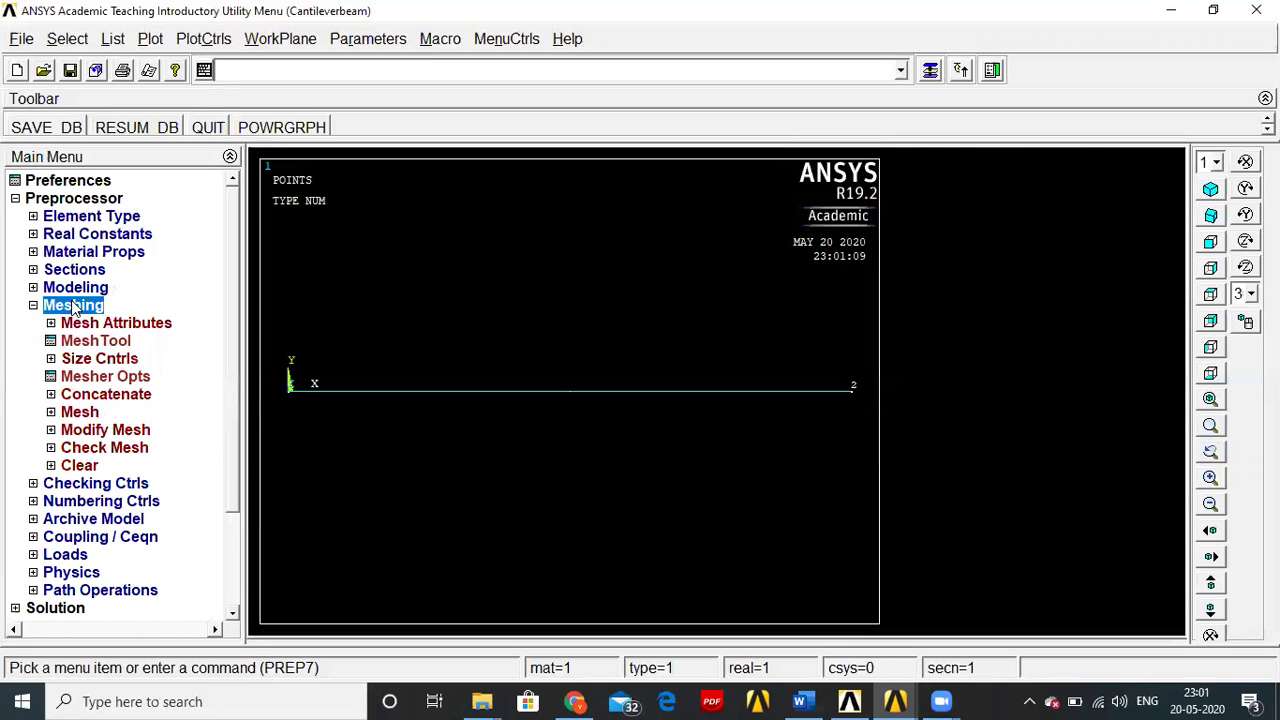
pyautogui.click(92, 342)
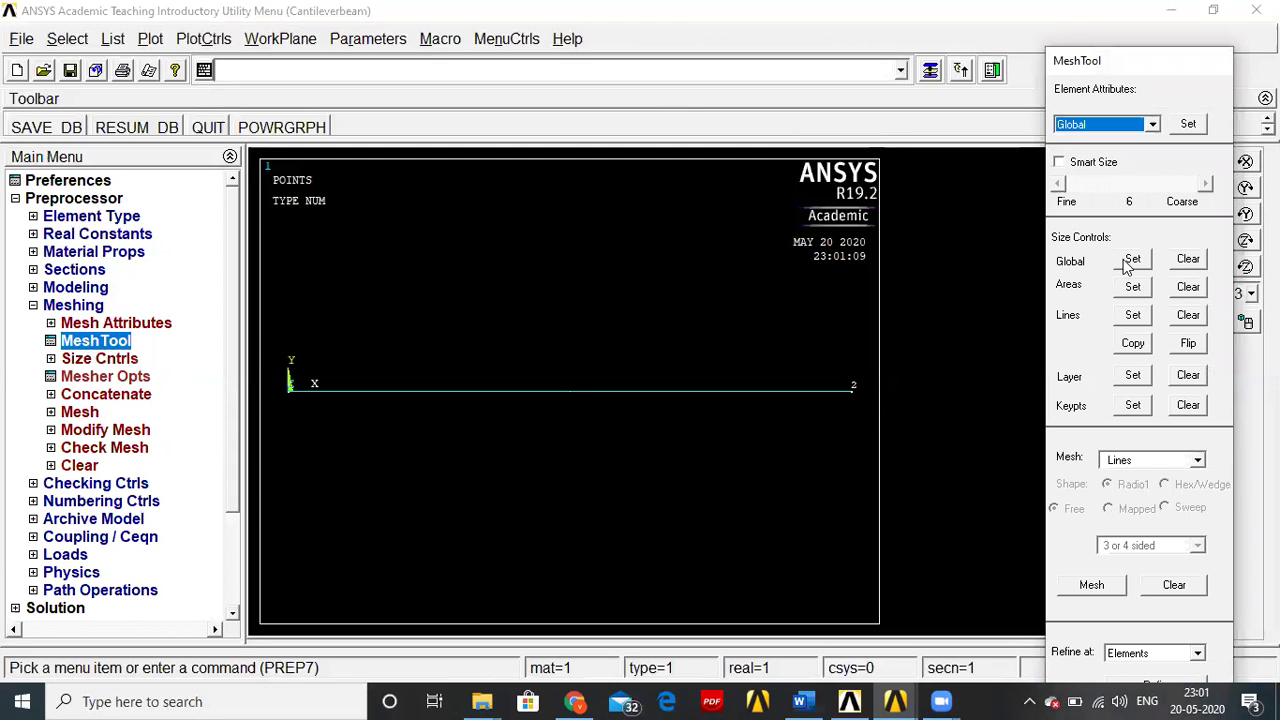
pyautogui.click(1128, 260)
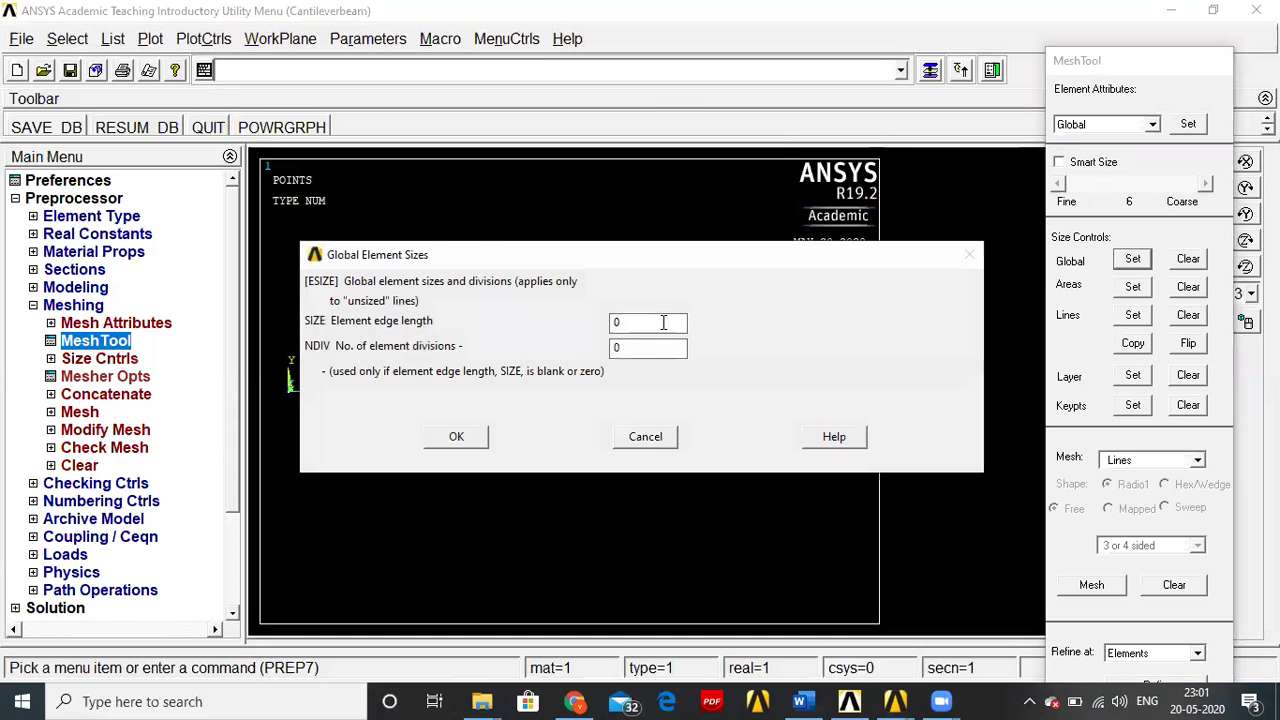
pyautogui.click(648, 349)
pyautogui.press('BackSpace')
pyautogui.write('20')
pyautogui.click(455, 440)
pyautogui.click(458, 437)
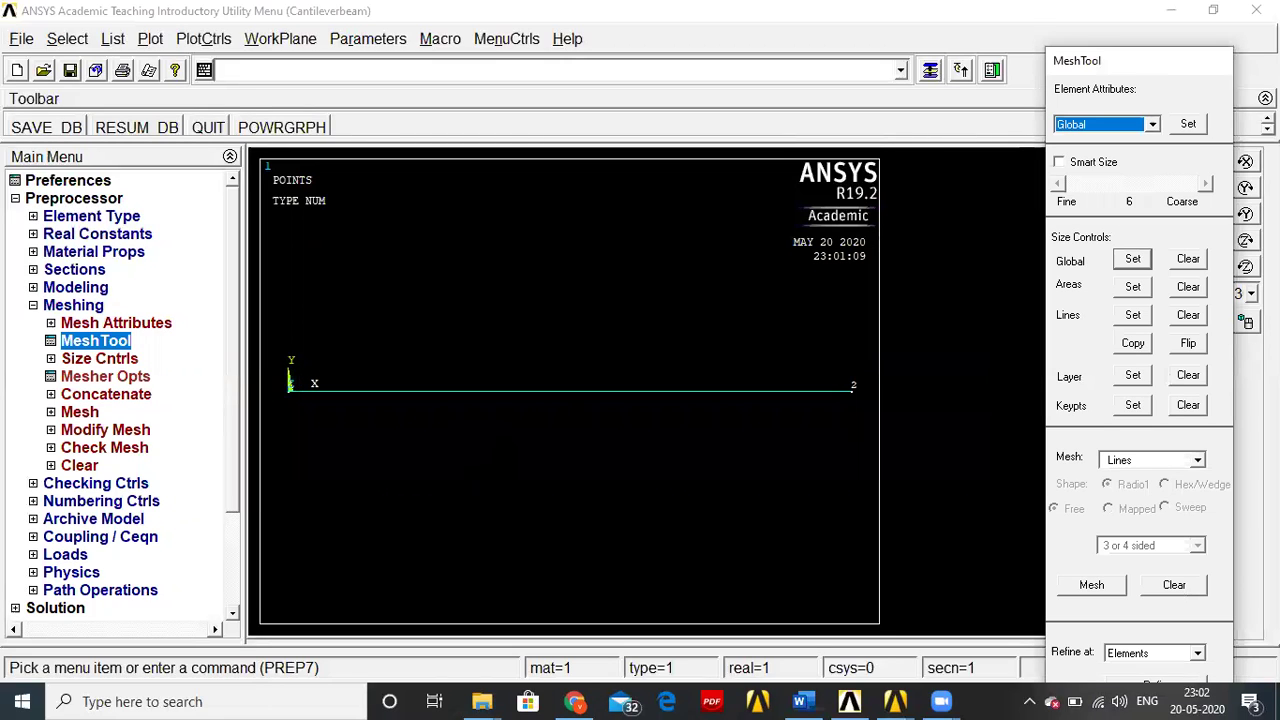
# Step: Mesh the beam line between keypoints 1 and 2
pyautogui.click(1090, 586)
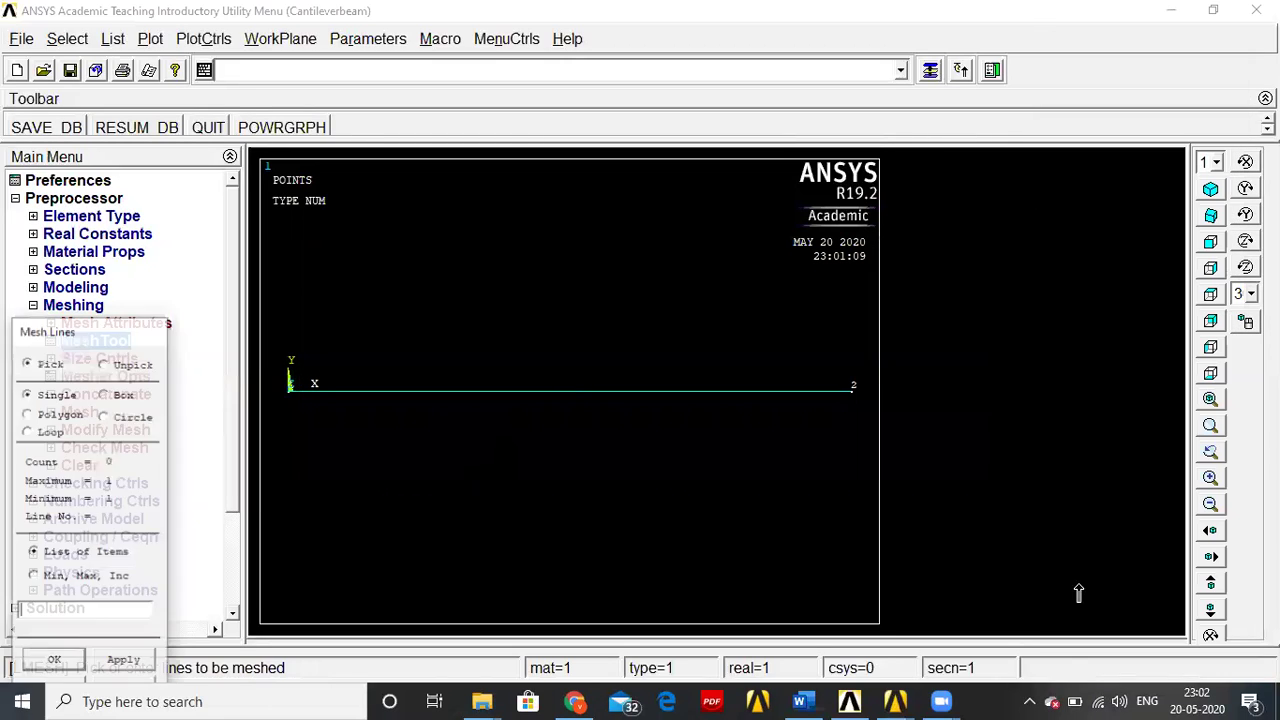
pyautogui.click(673, 451)
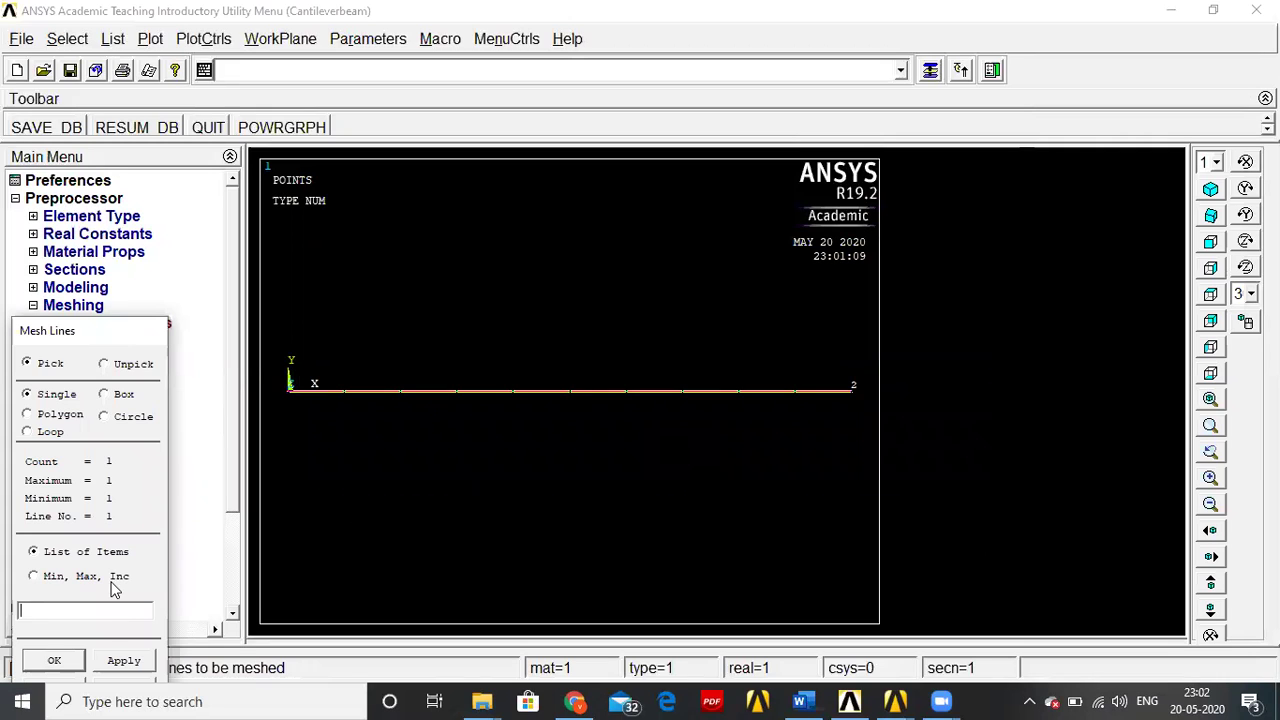
pyautogui.click(62, 661)
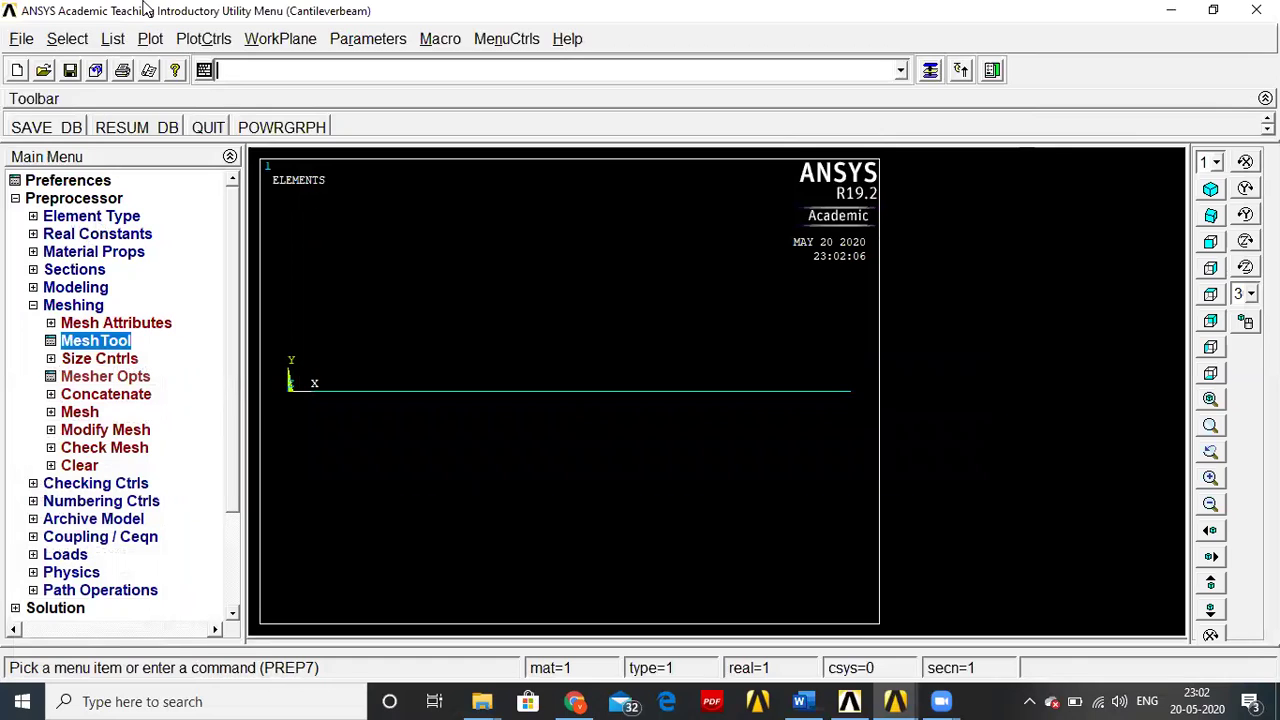
# Step: Display all entities as a multi-plot and turn on the display of element shapes based on real constant descriptions
pyautogui.click(150, 39)
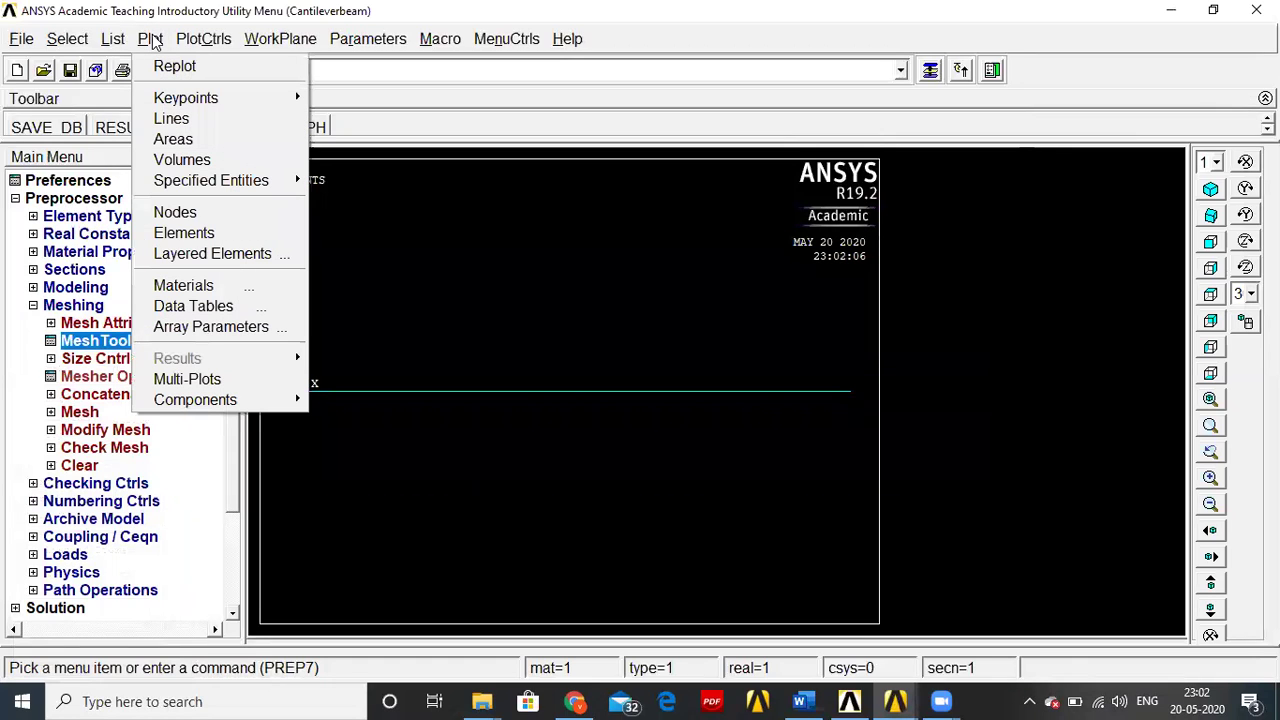
pyautogui.click(197, 378)
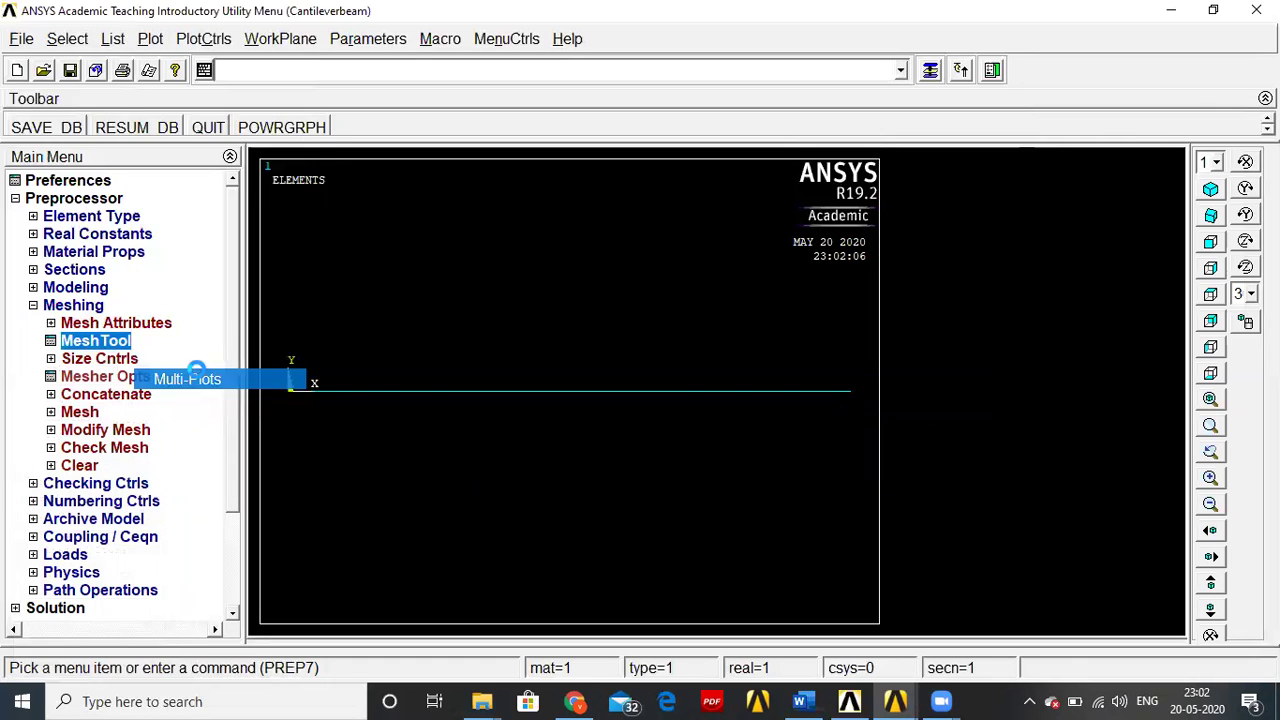
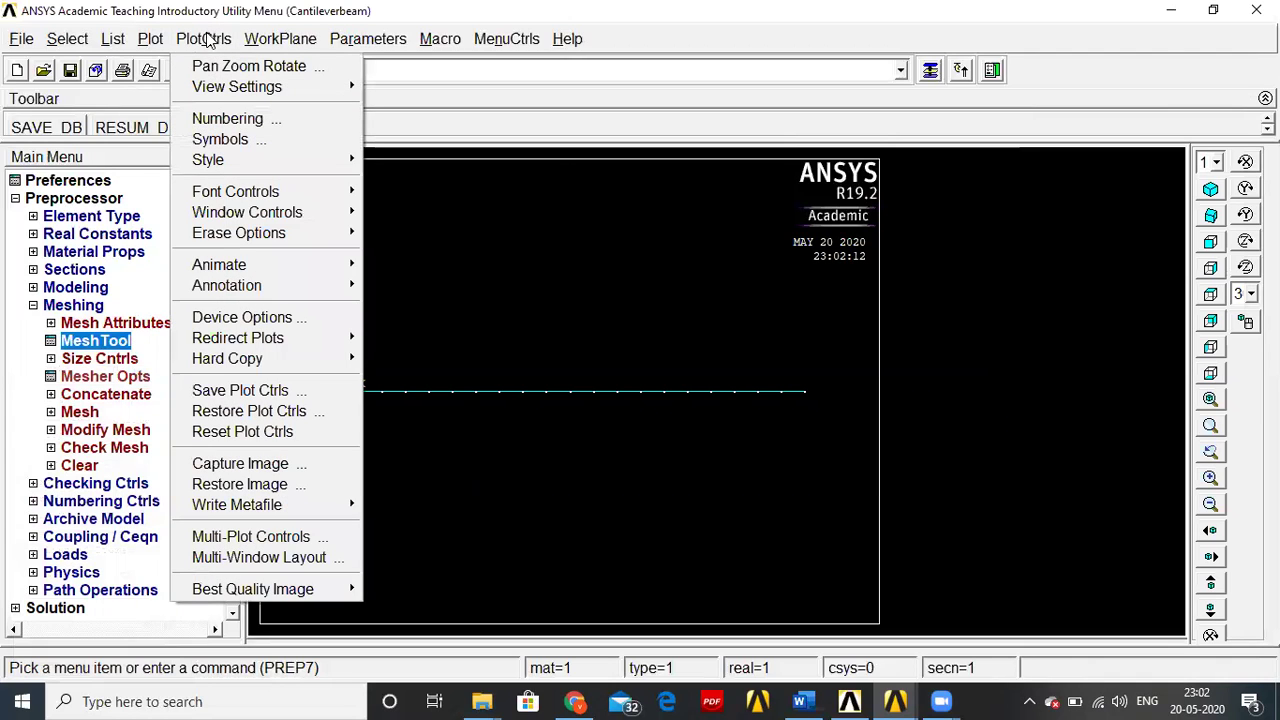
pyautogui.moveTo(257, 157)
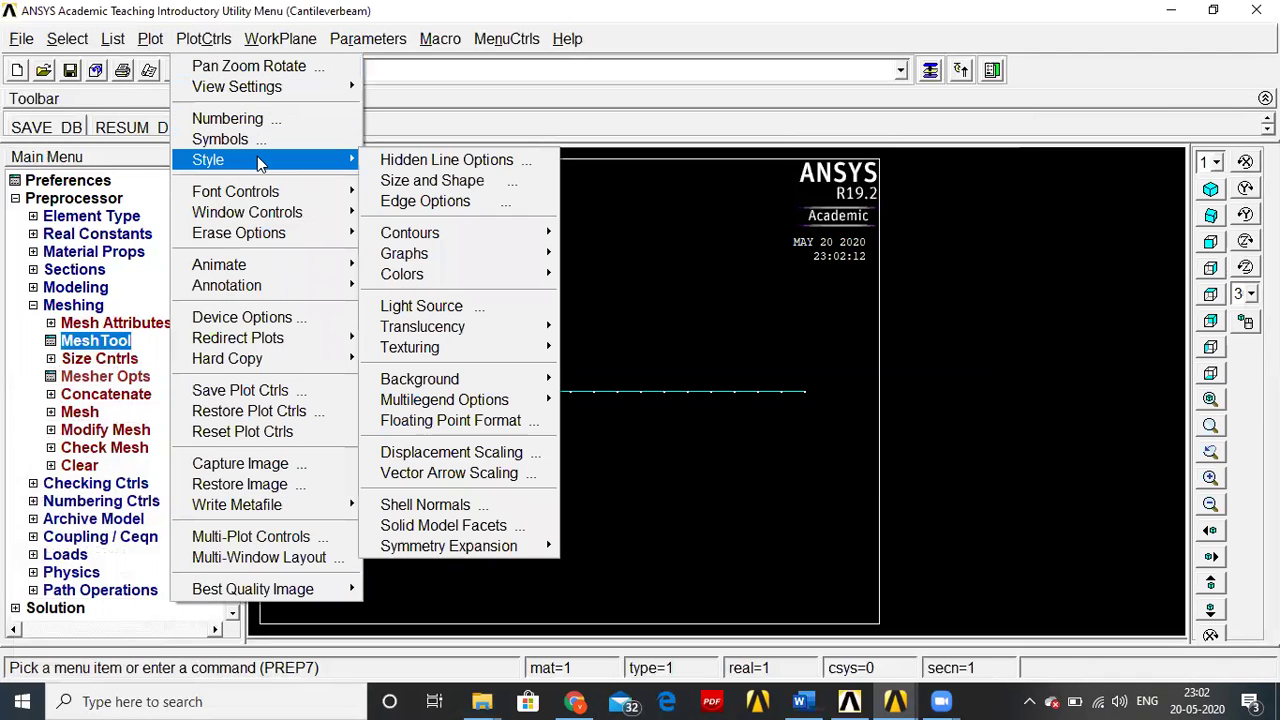
pyautogui.click(400, 182)
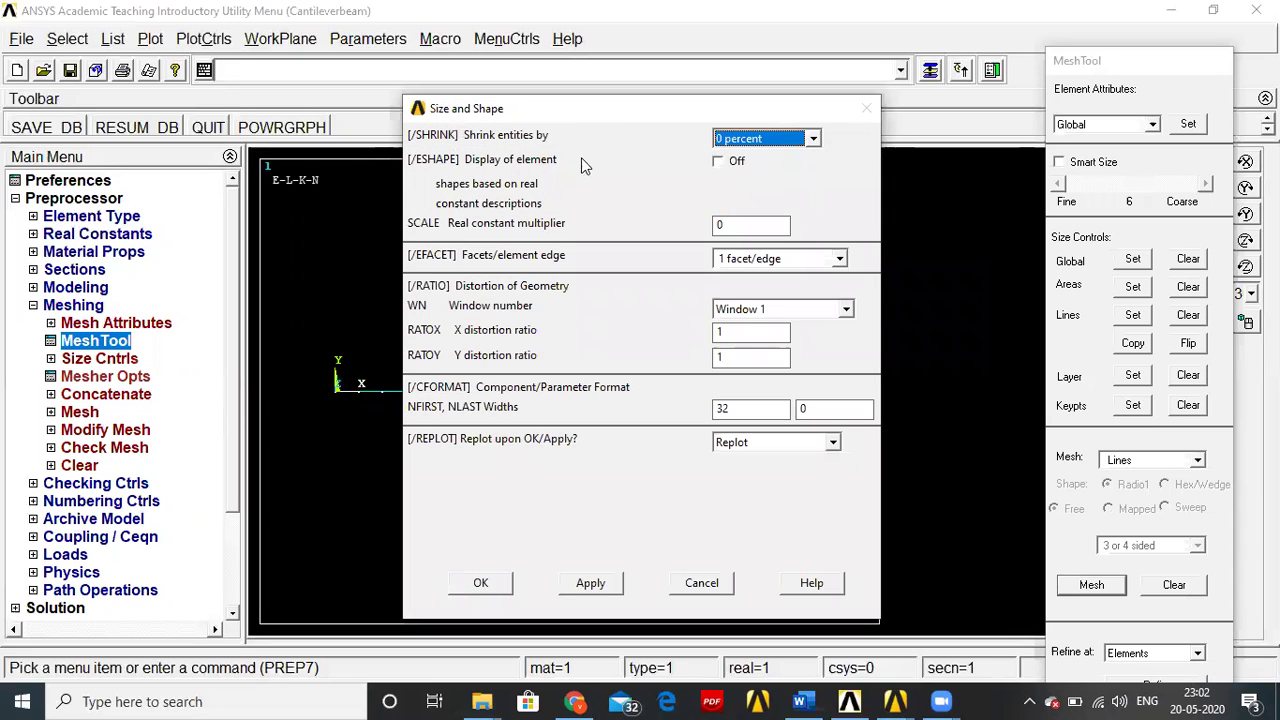
pyautogui.click(721, 164)
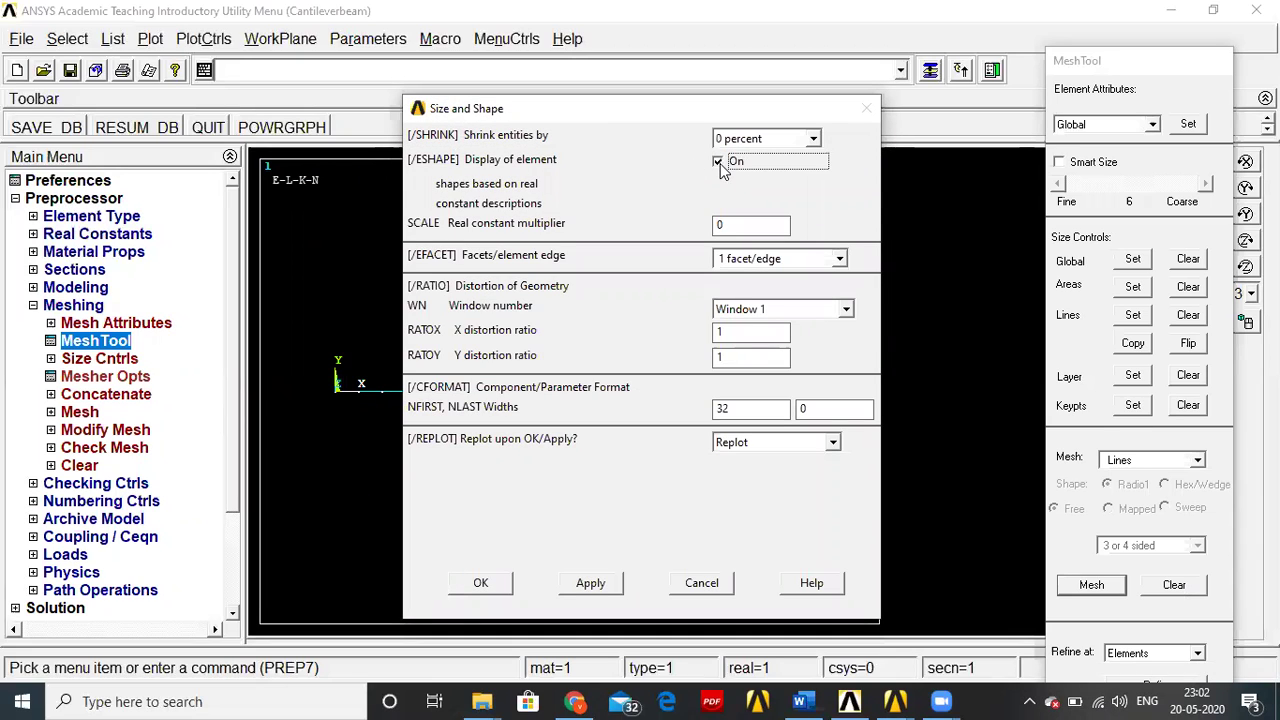
pyautogui.click(484, 583)
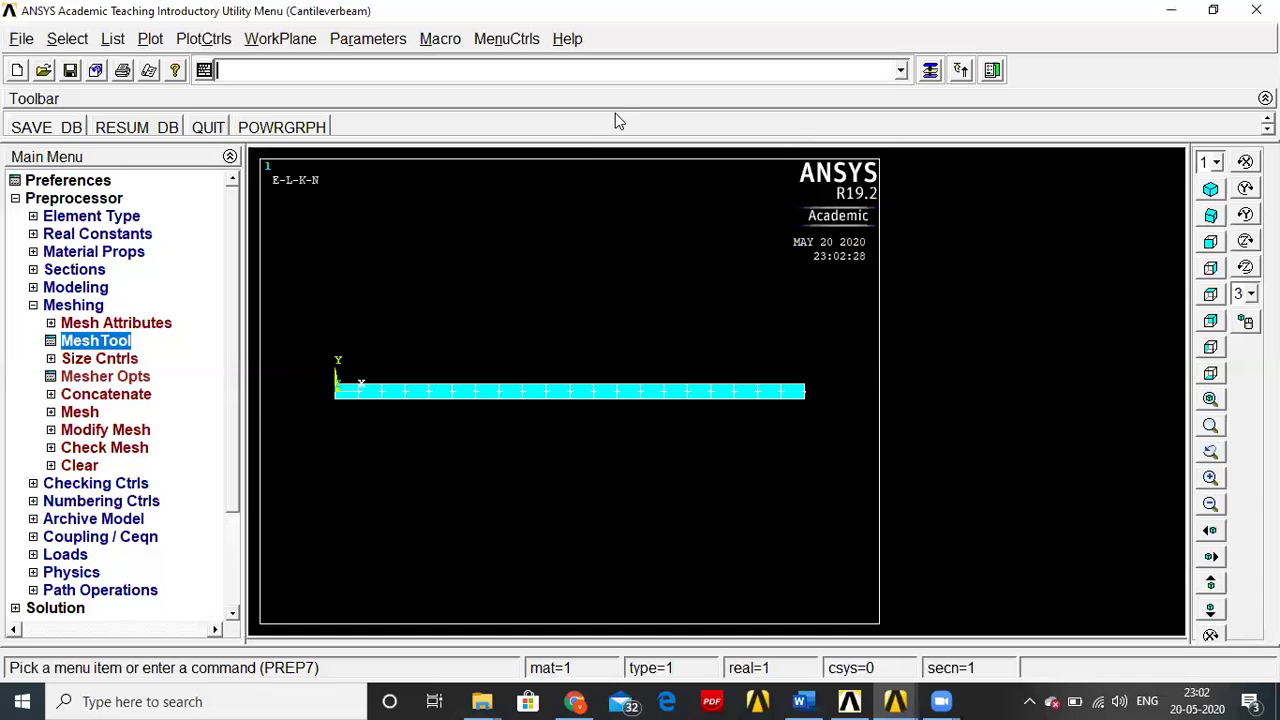
# Step: View the meshed beam isometrically at a larger scale to examine its cross-section
pyautogui.click(1213, 189)
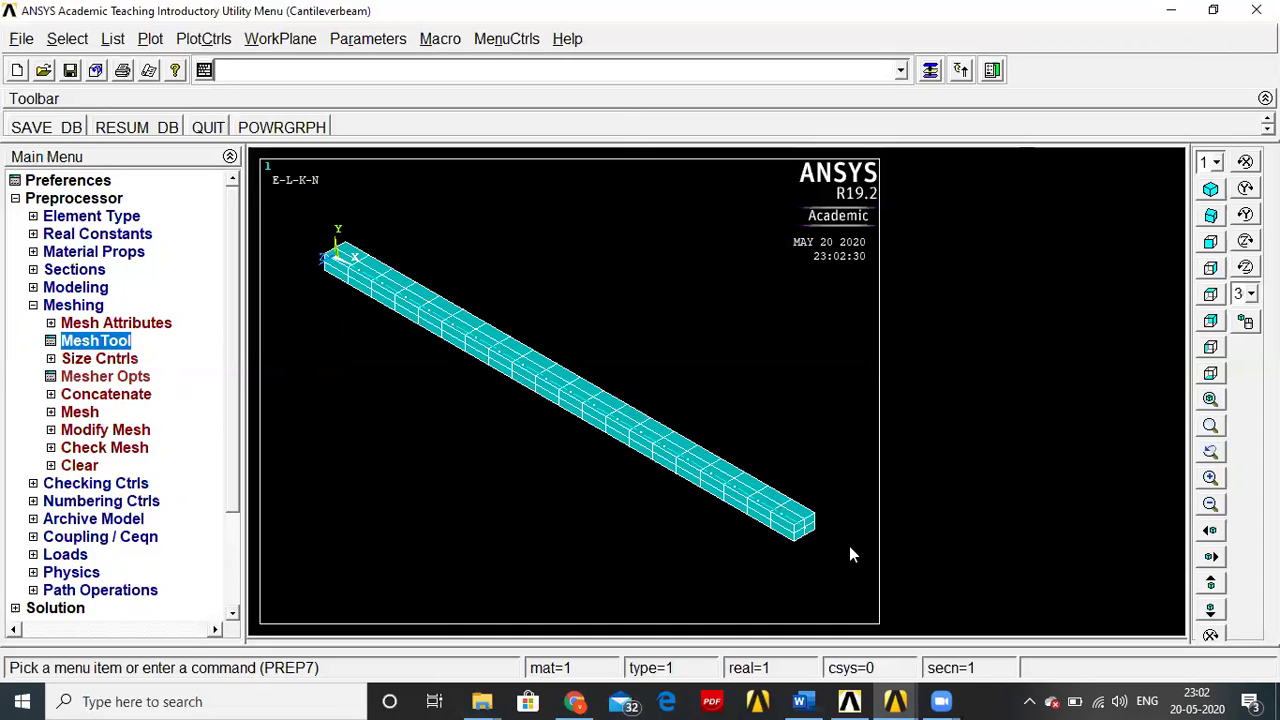
pyautogui.scroll(1, 849, 546)
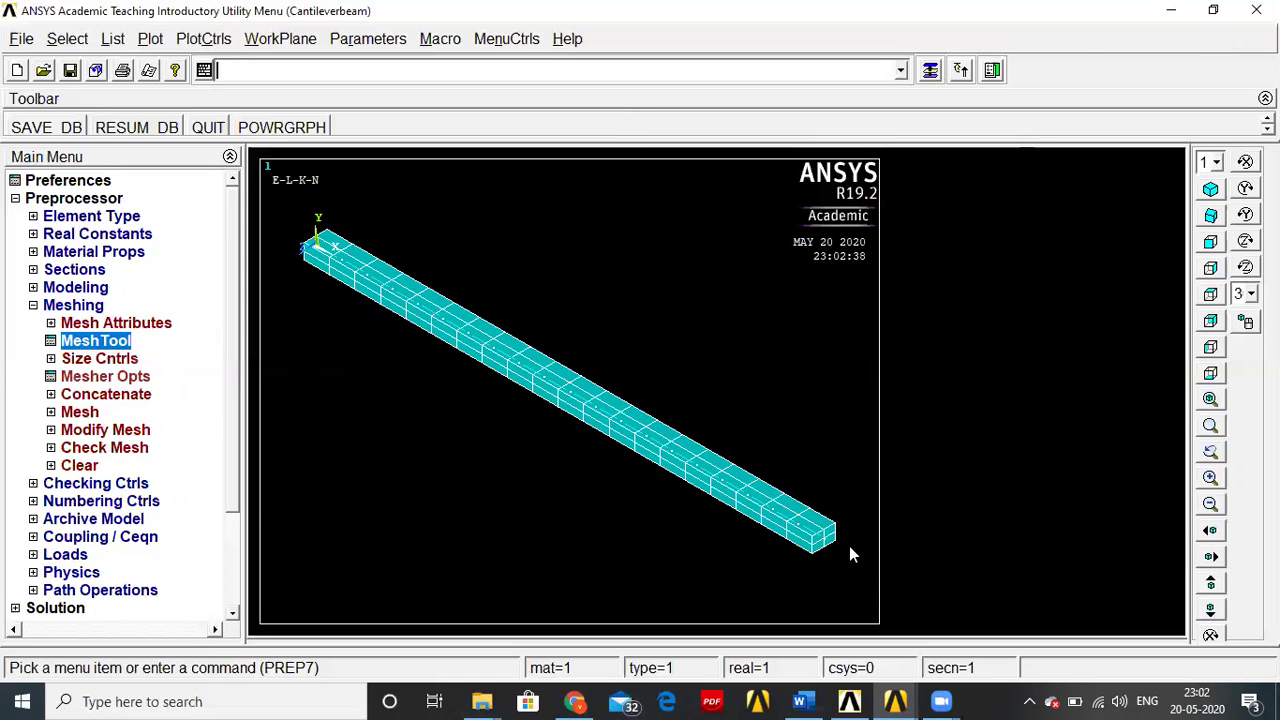
pyautogui.scroll(1, 849, 546)
pyautogui.scroll(1, 849, 556)
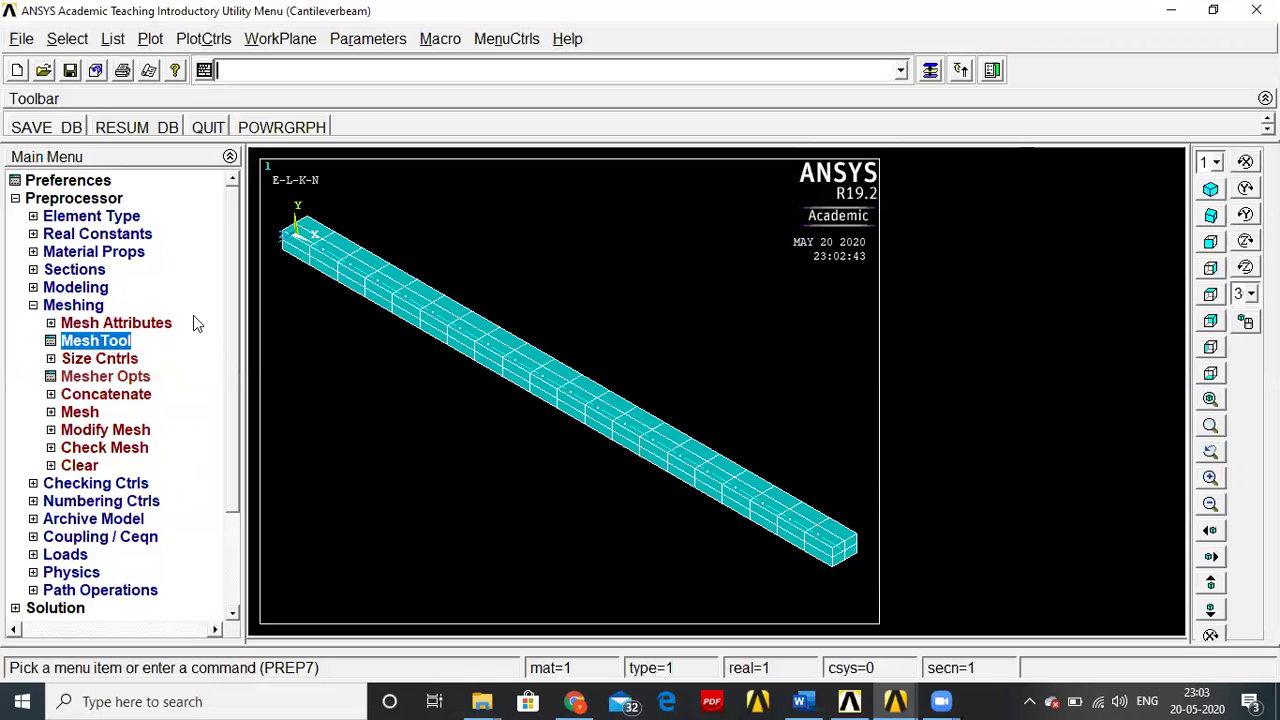
# Step: Set the rectangular beam section's width B to 60 and height H to 90, and update the multi-plot
pyautogui.click(70, 271)
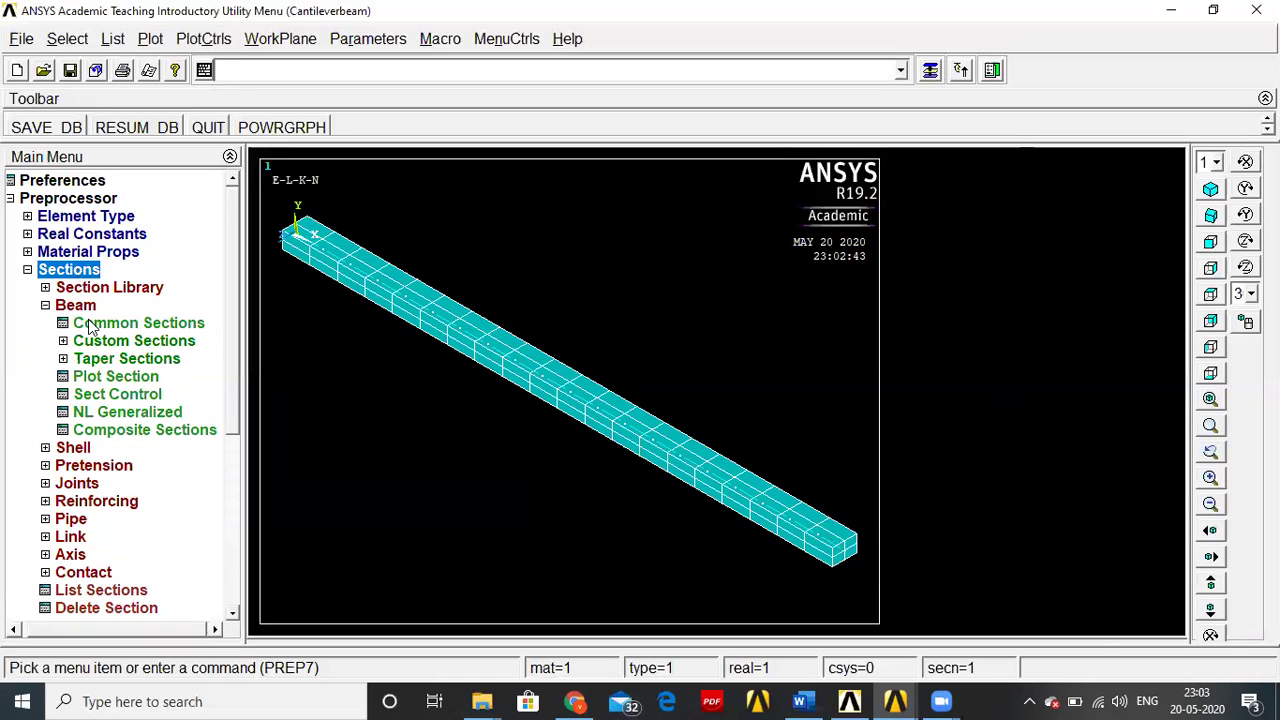
pyautogui.click(88, 323)
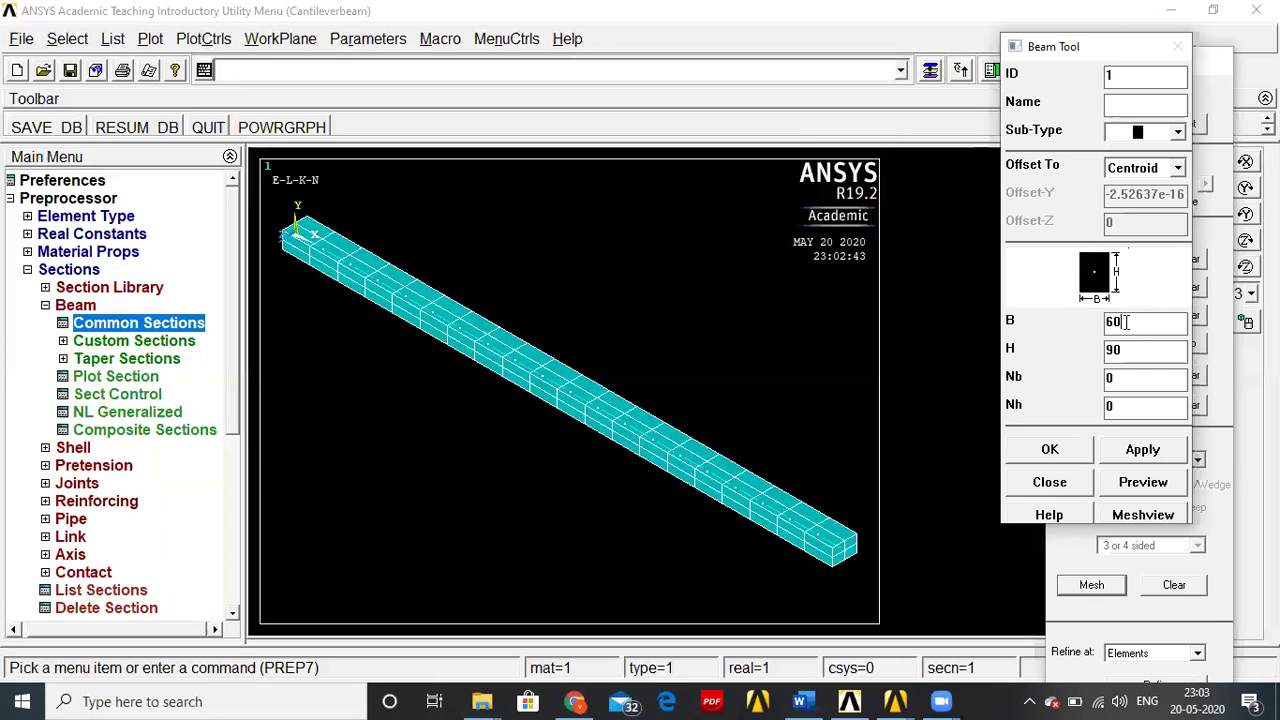
pyautogui.press('BackSpace')
pyautogui.press('BackSpace')
pyautogui.write('90')
pyautogui.press('BackSpace')
pyautogui.press('BackSpace')
pyautogui.write('60')
pyautogui.click(1050, 452)
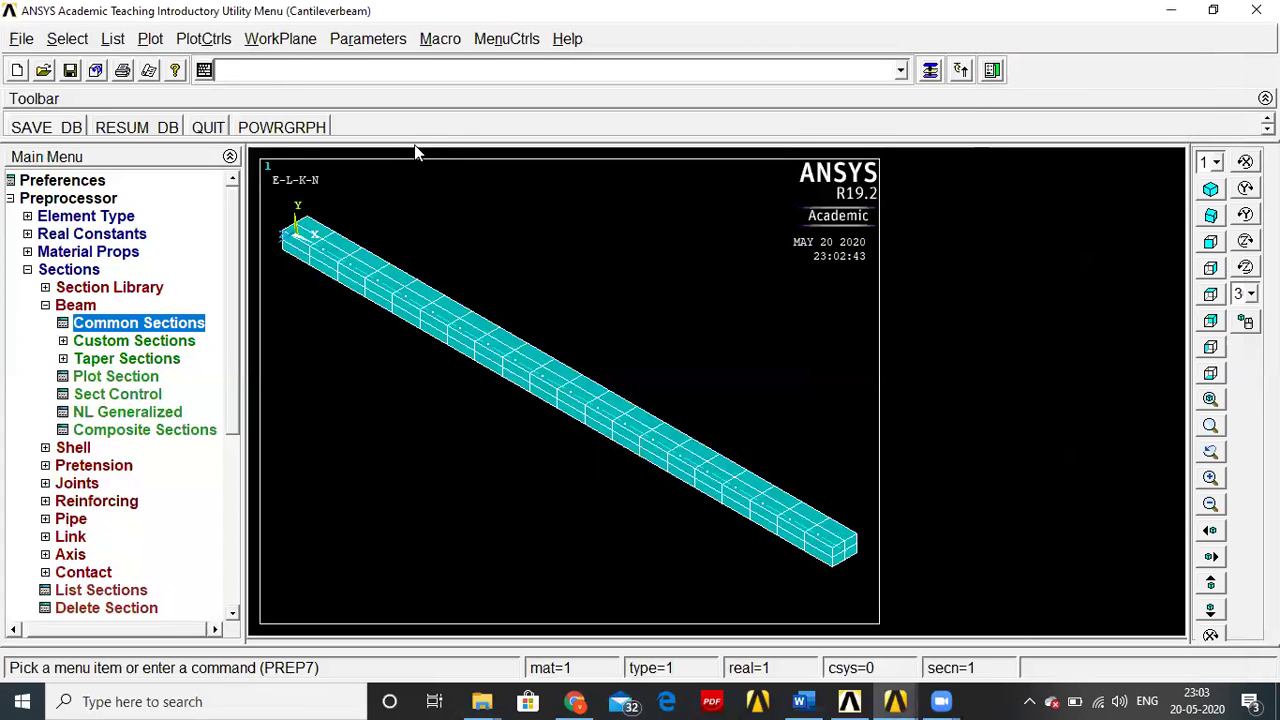
pyautogui.click(150, 38)
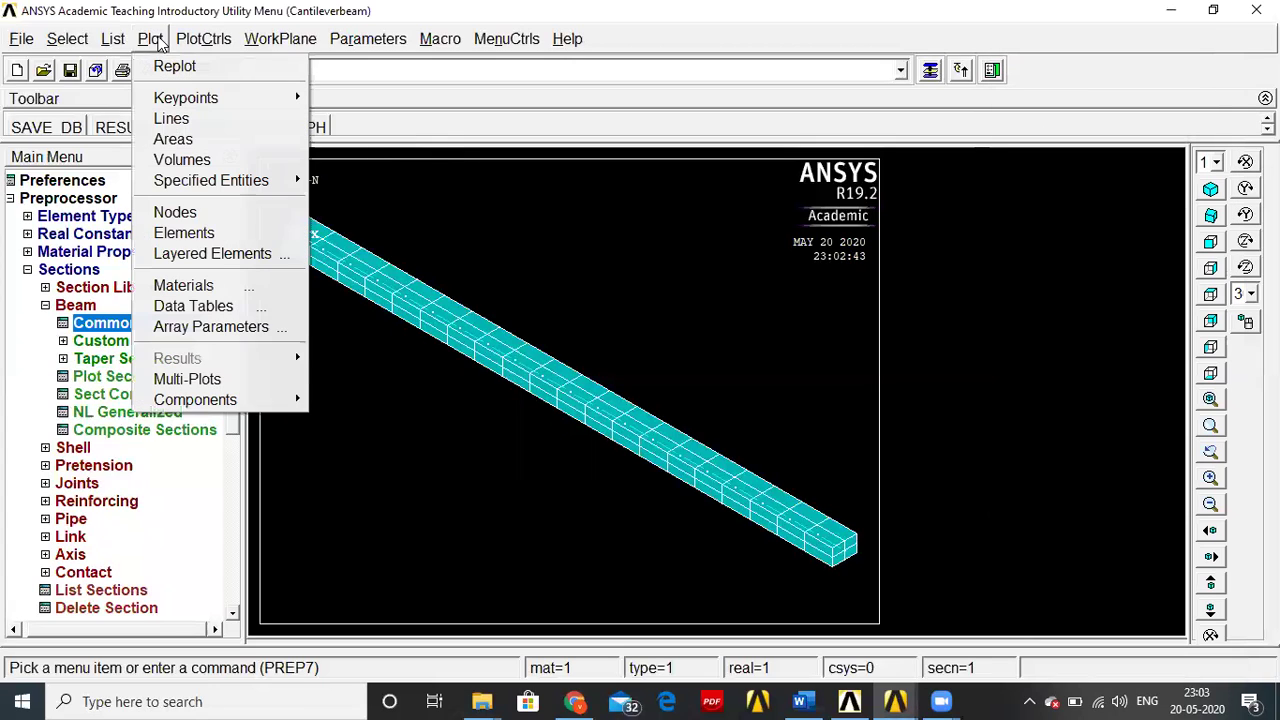
pyautogui.click(233, 388)
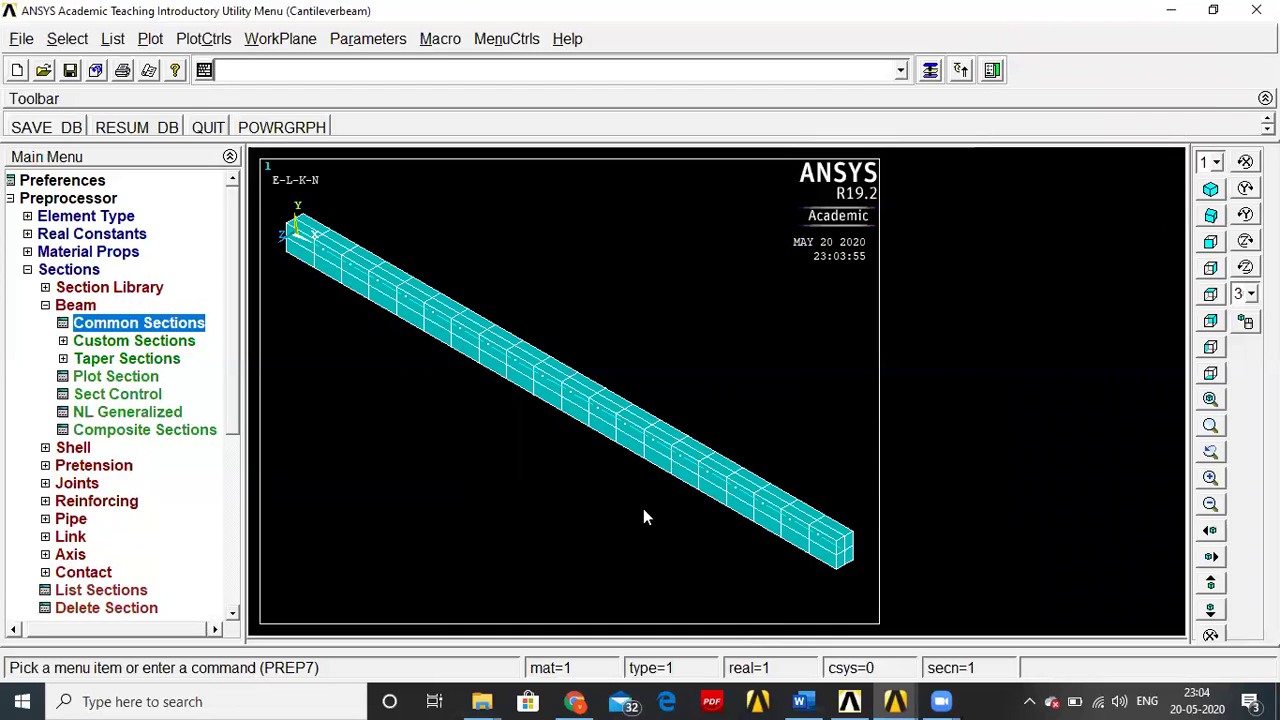
# Step: Show the whole beam in front view, fitted to the graphics area
pyautogui.click(80, 305)
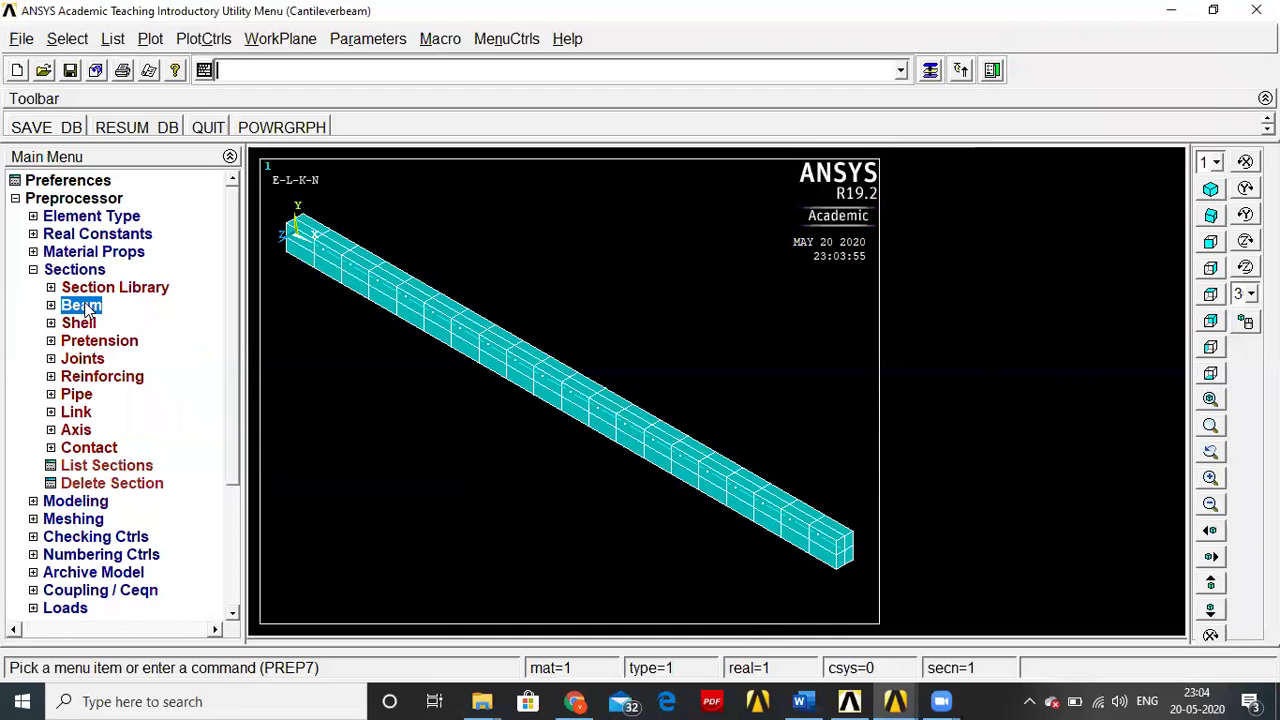
pyautogui.click(78, 272)
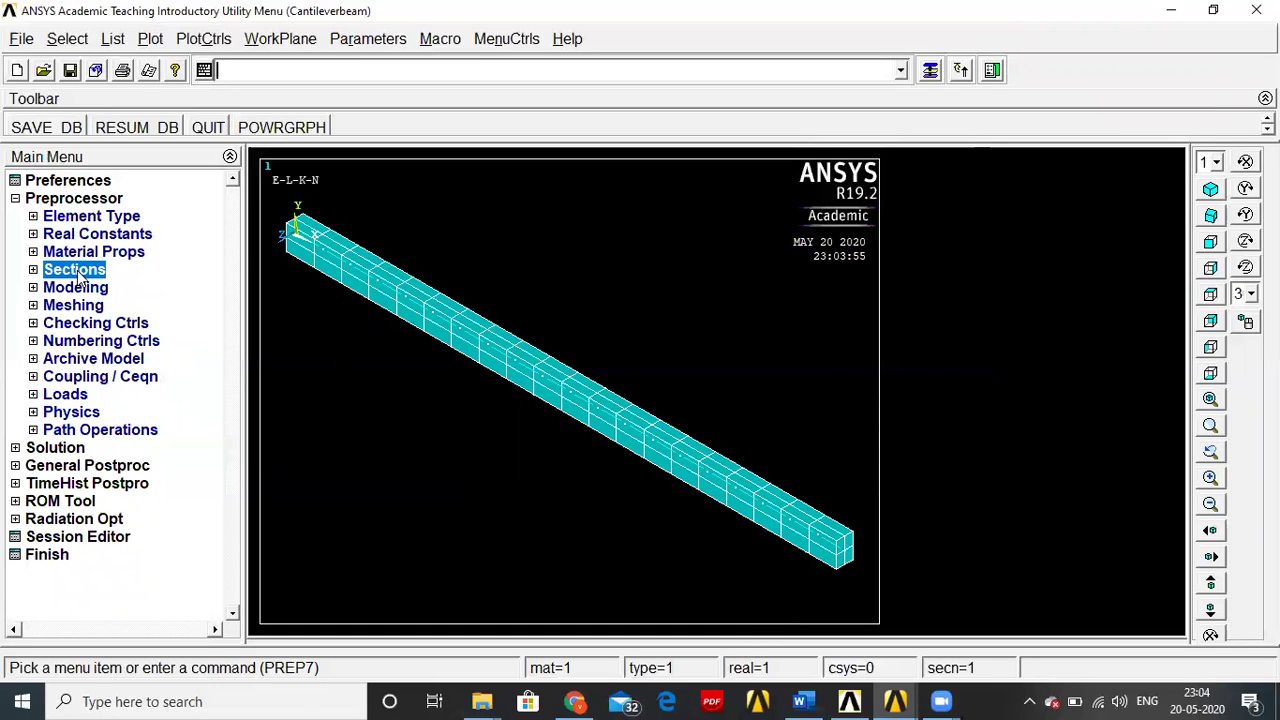
pyautogui.click(1210, 241)
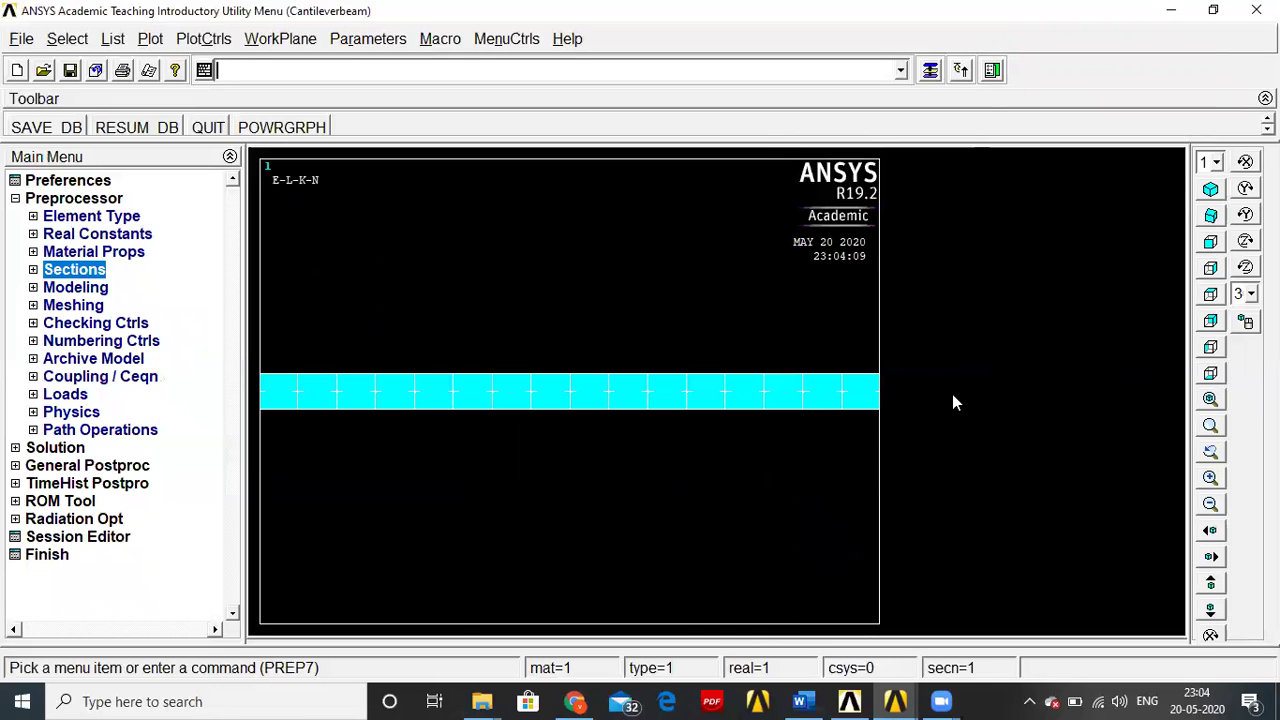
pyautogui.click(1210, 399)
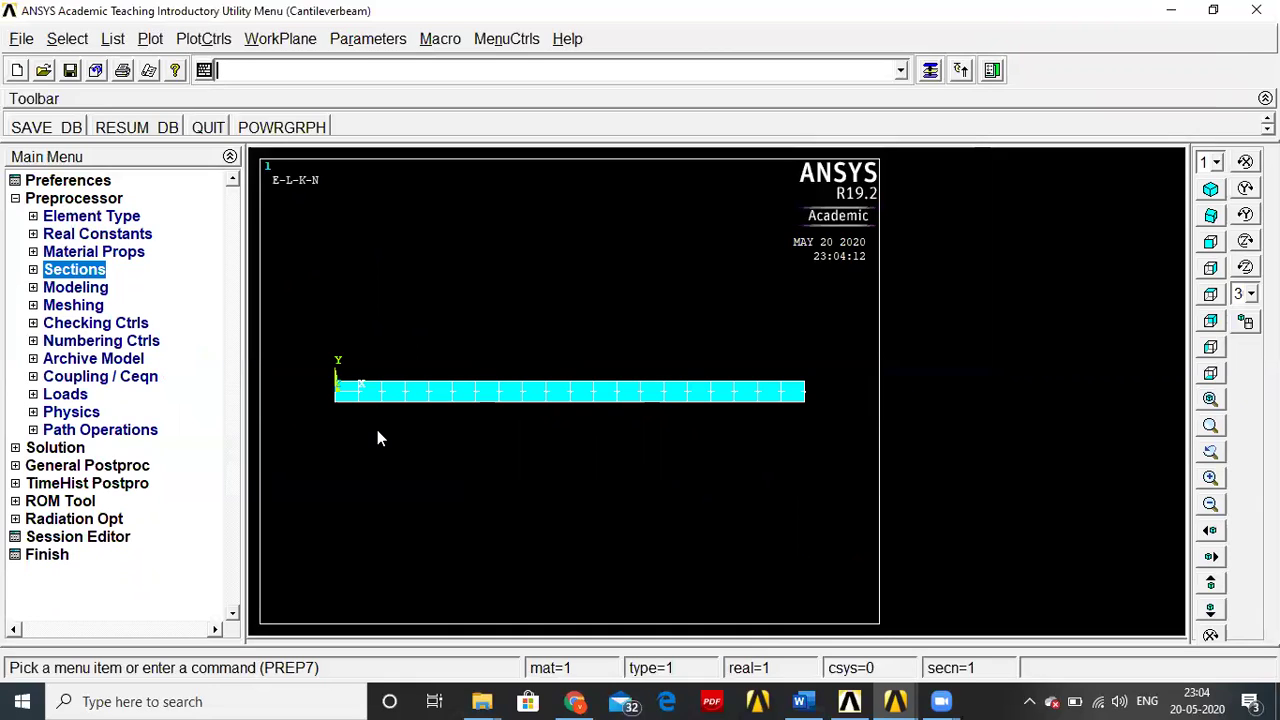
# Step: Constrain all DOF on the keypoint at the origin end of the beam
pyautogui.click(79, 411)
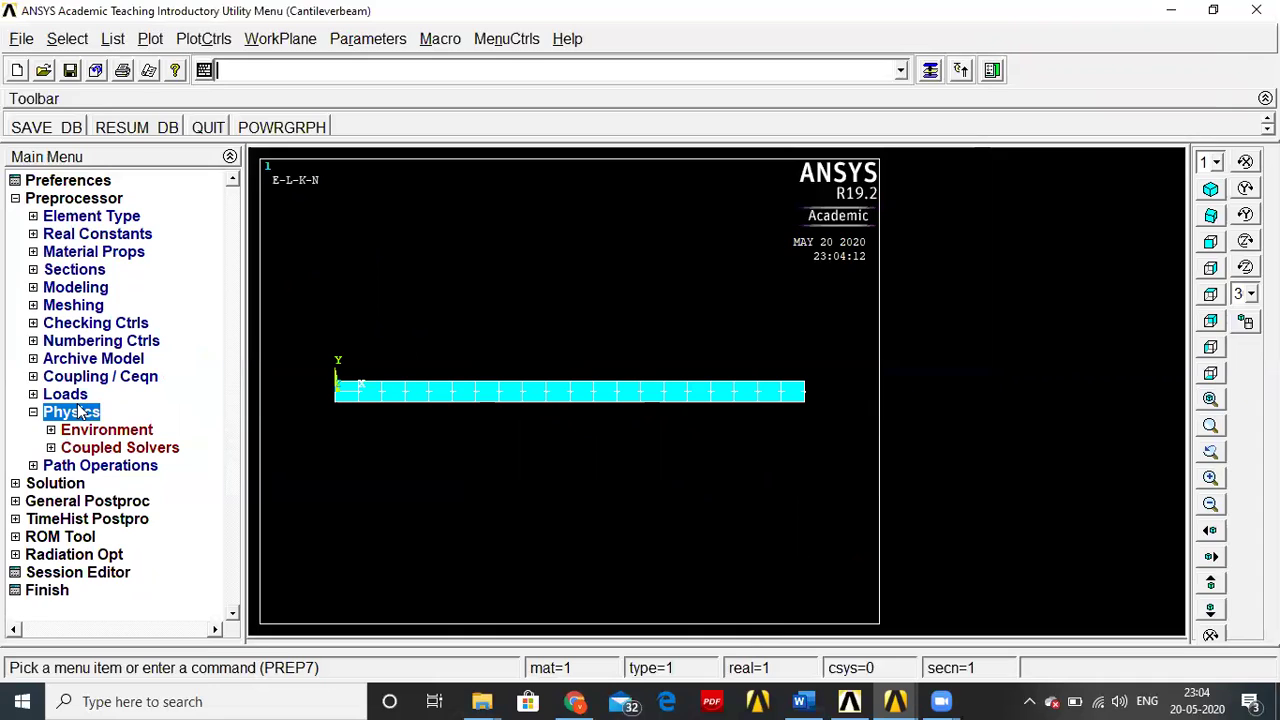
pyautogui.click(80, 395)
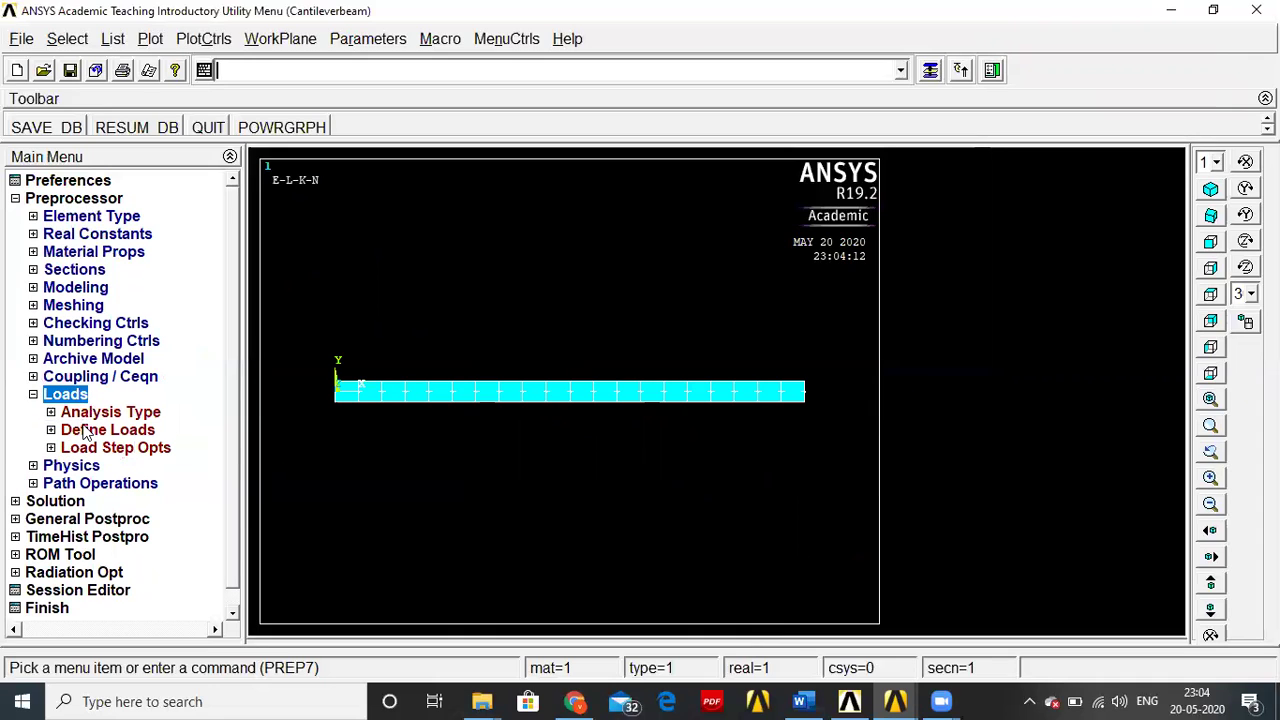
pyautogui.click(85, 429)
pyautogui.click(92, 467)
pyautogui.click(120, 484)
pyautogui.click(127, 505)
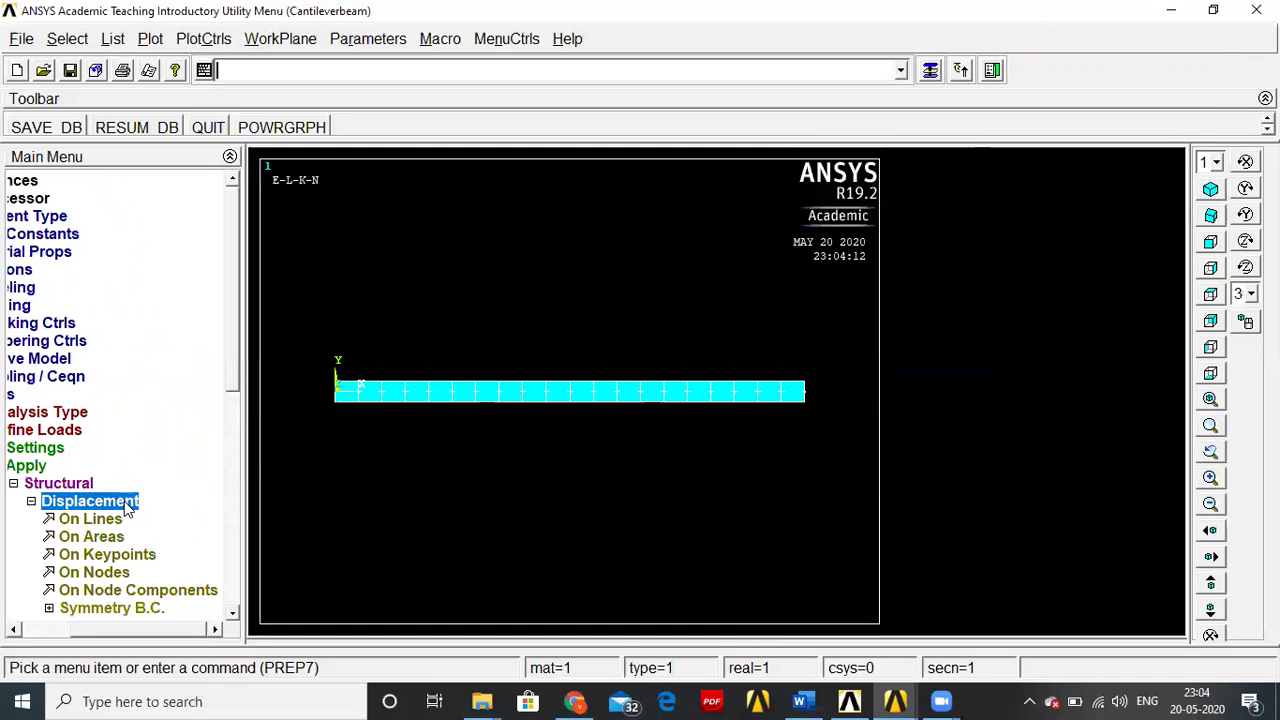
pyautogui.click(109, 557)
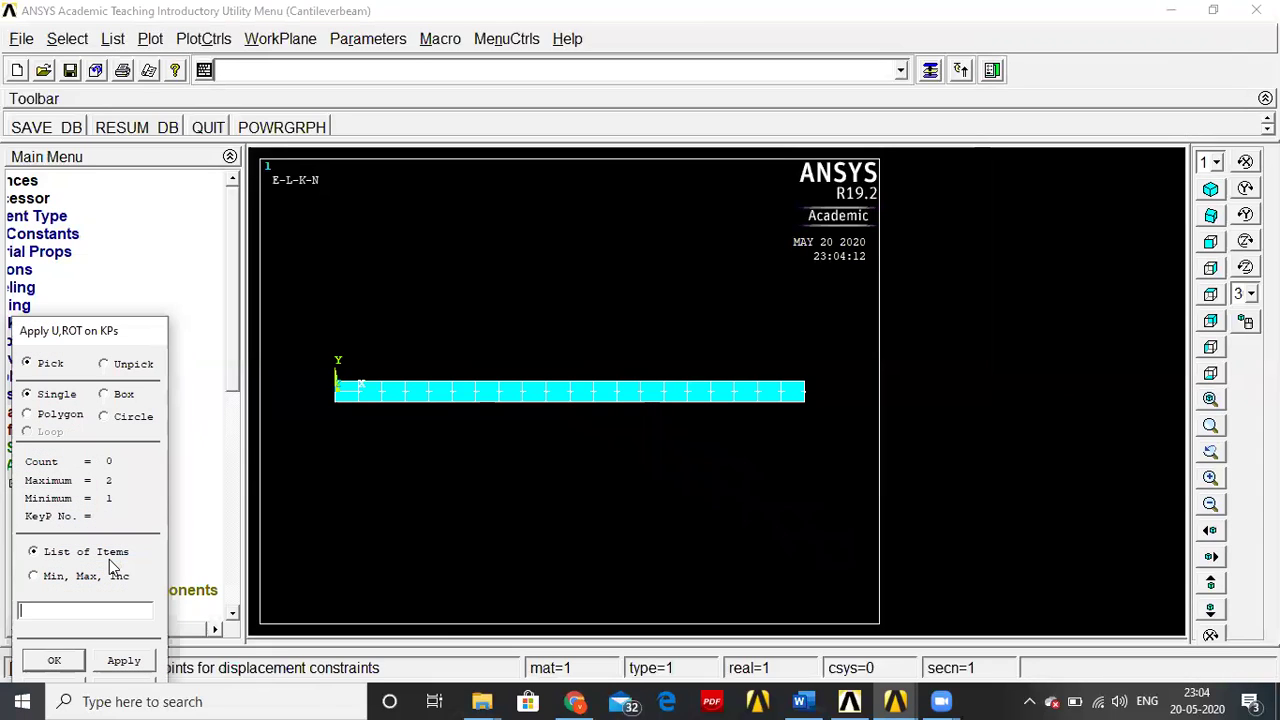
pyautogui.click(335, 391)
pyautogui.click(125, 664)
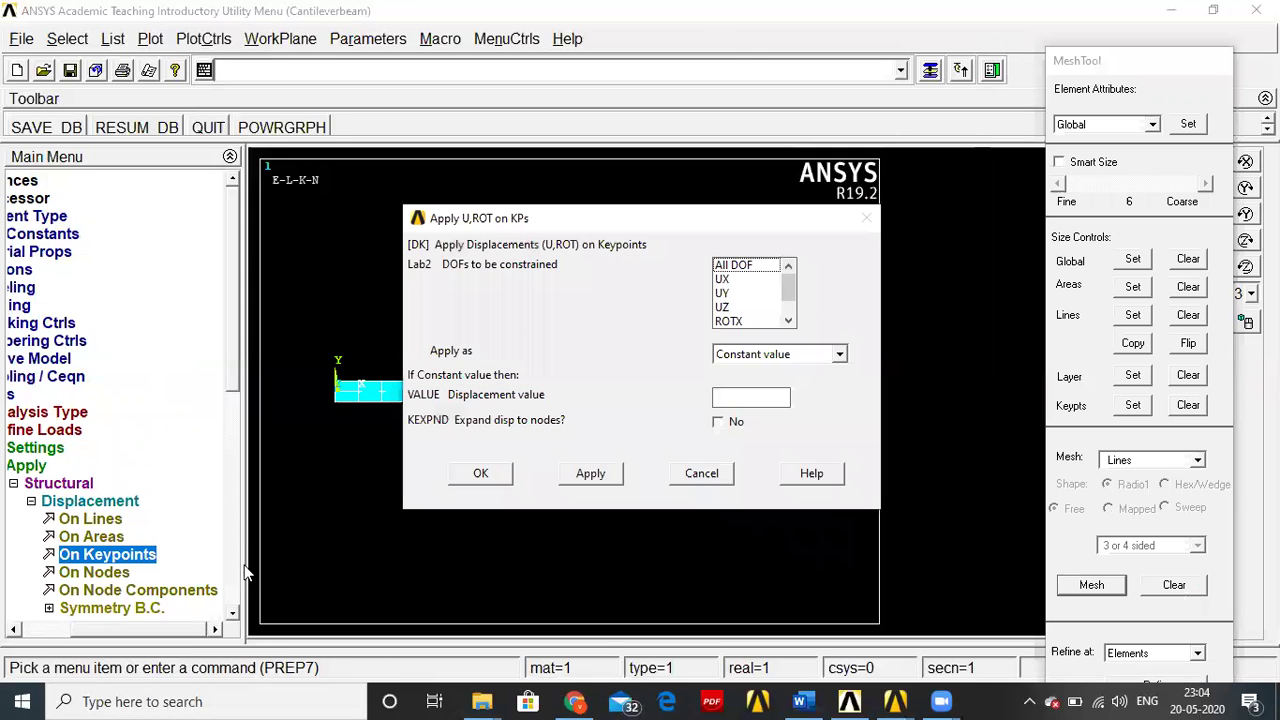
pyautogui.click(721, 267)
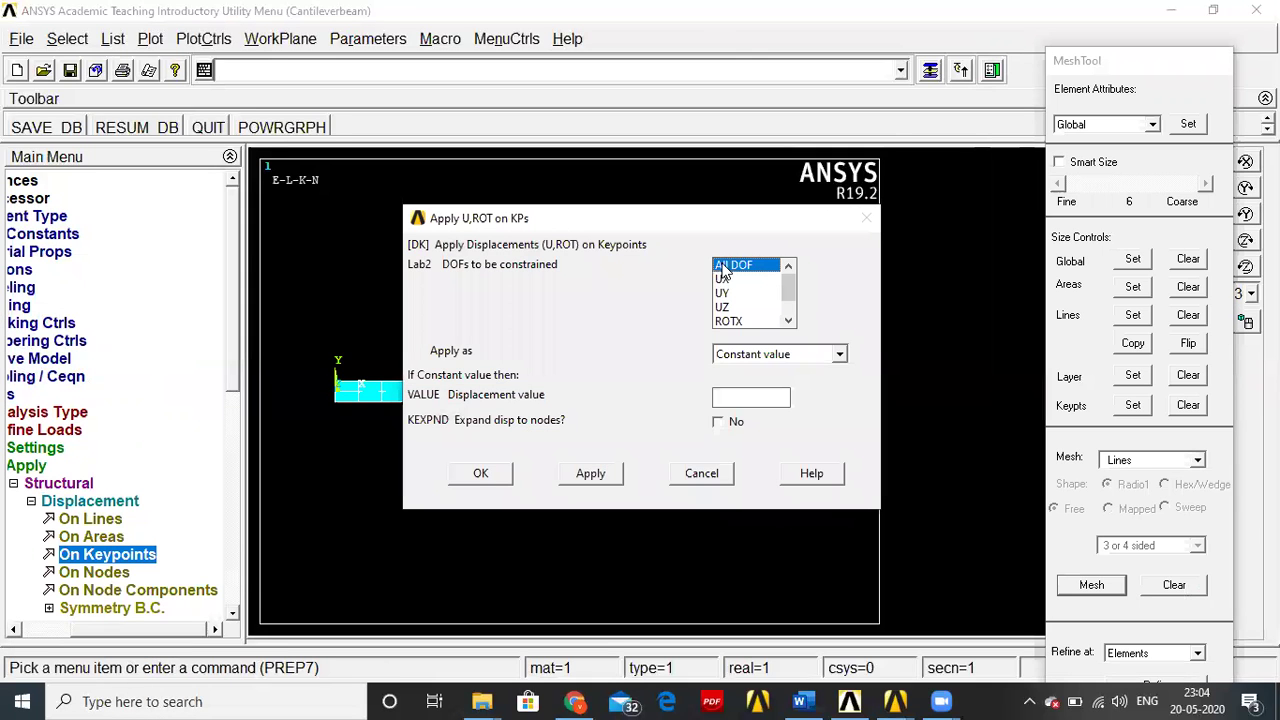
pyautogui.click(477, 474)
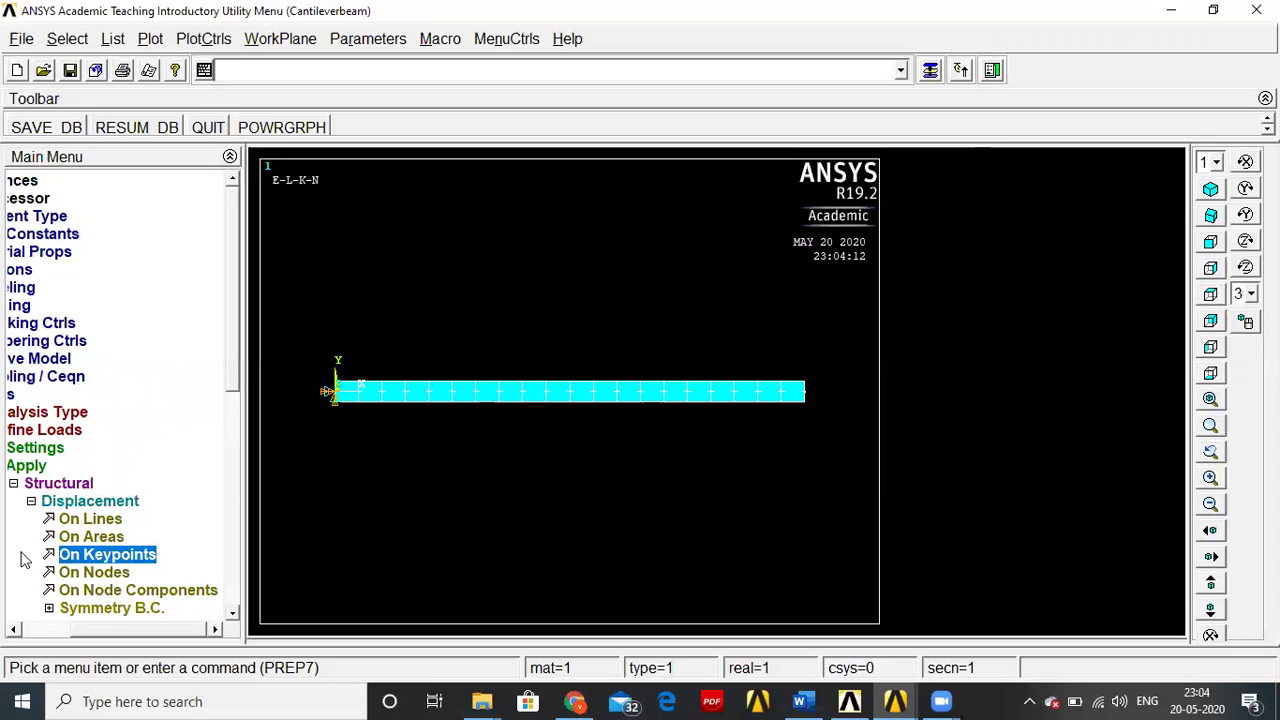
# Step: Apply a constant FY force of -4000 on the keypoint at the beam's free end
pyautogui.click(97, 501)
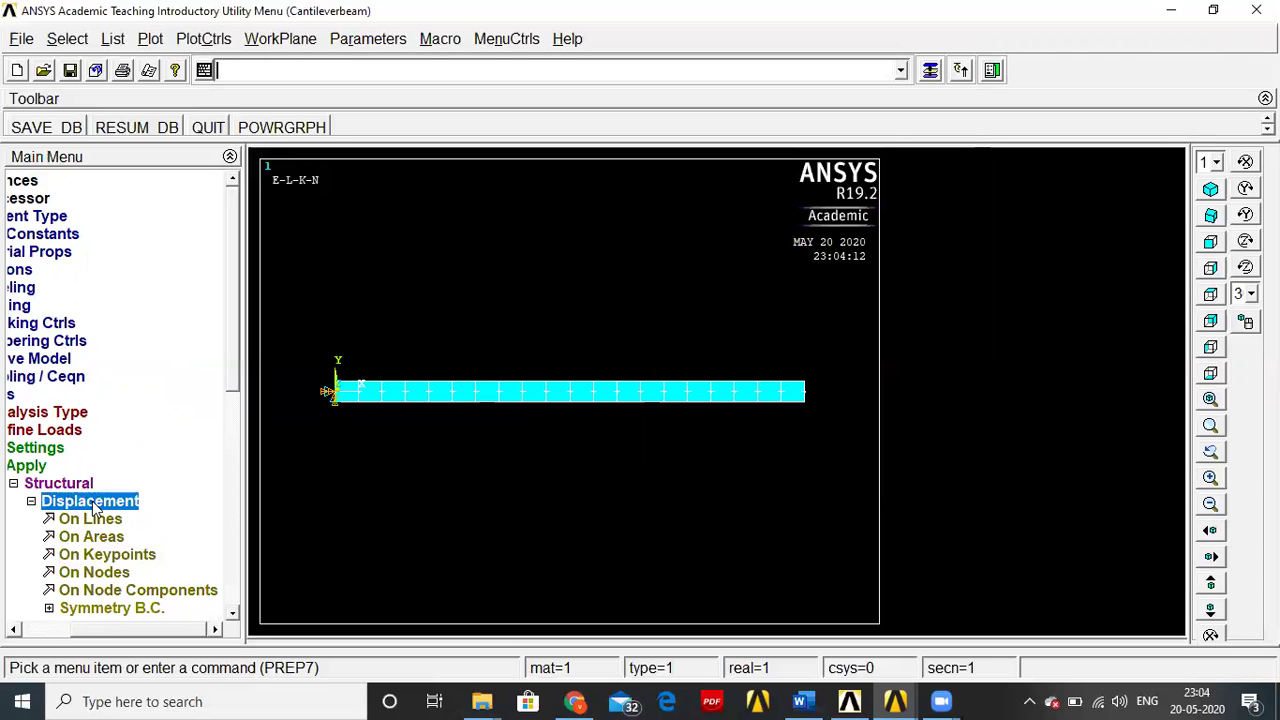
pyautogui.click(120, 520)
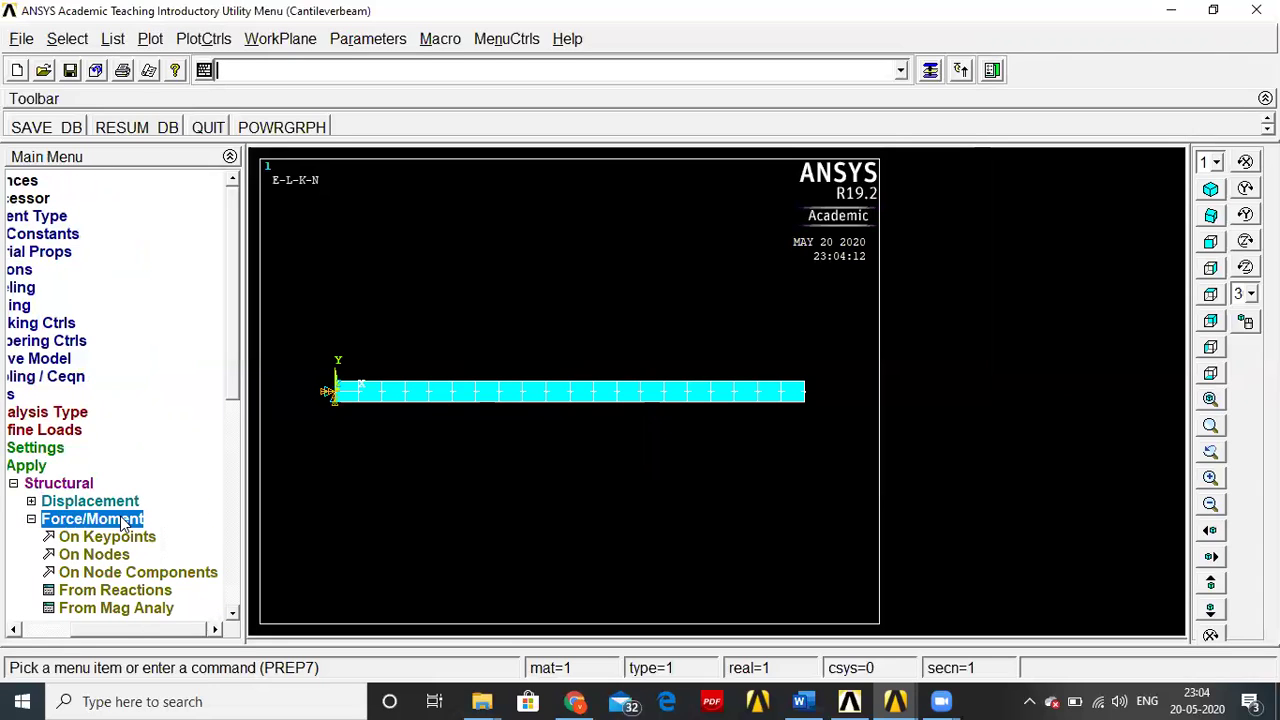
pyautogui.click(117, 538)
pyautogui.click(807, 412)
pyautogui.click(54, 660)
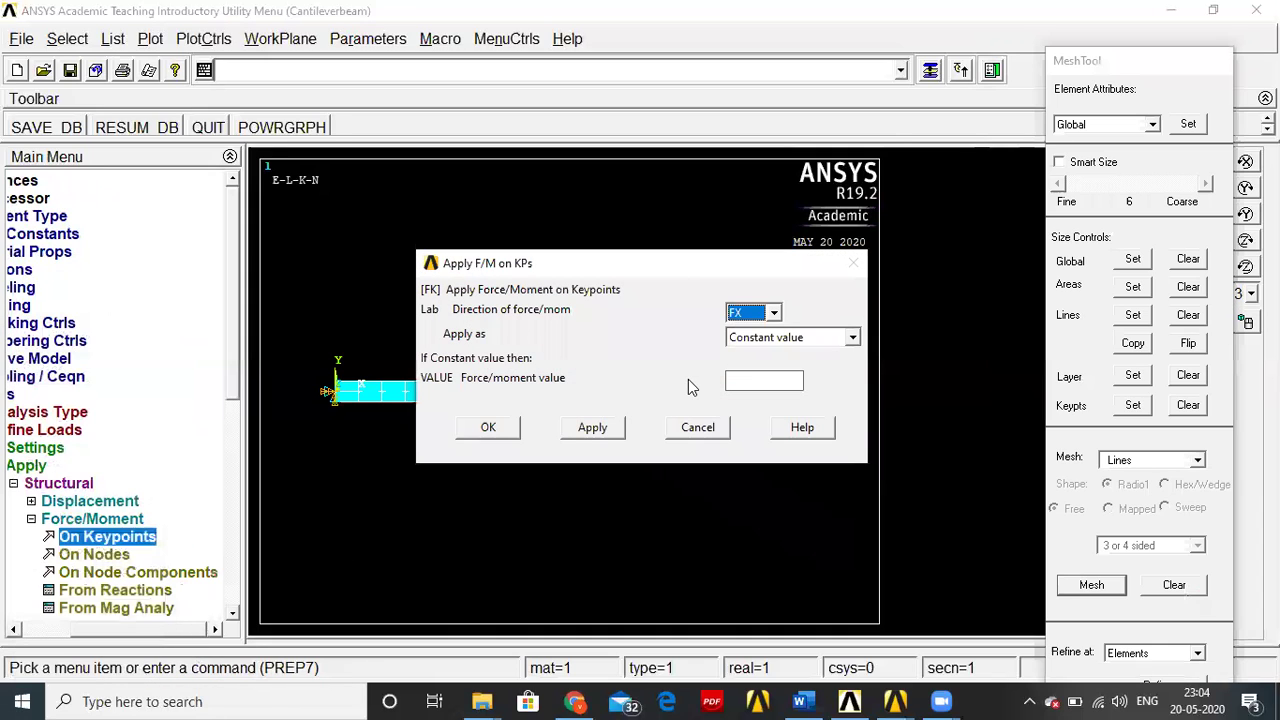
pyautogui.click(773, 313)
pyautogui.click(761, 348)
pyautogui.click(761, 378)
pyautogui.write('-4000')
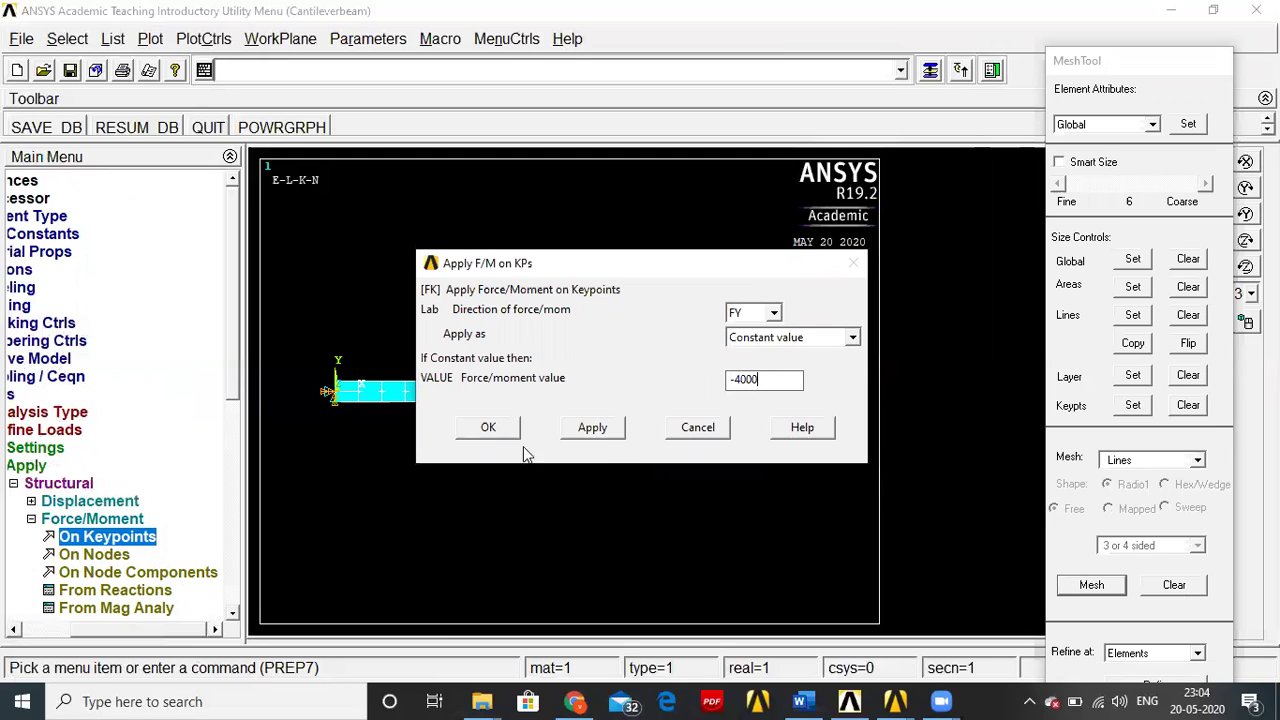
pyautogui.click(491, 428)
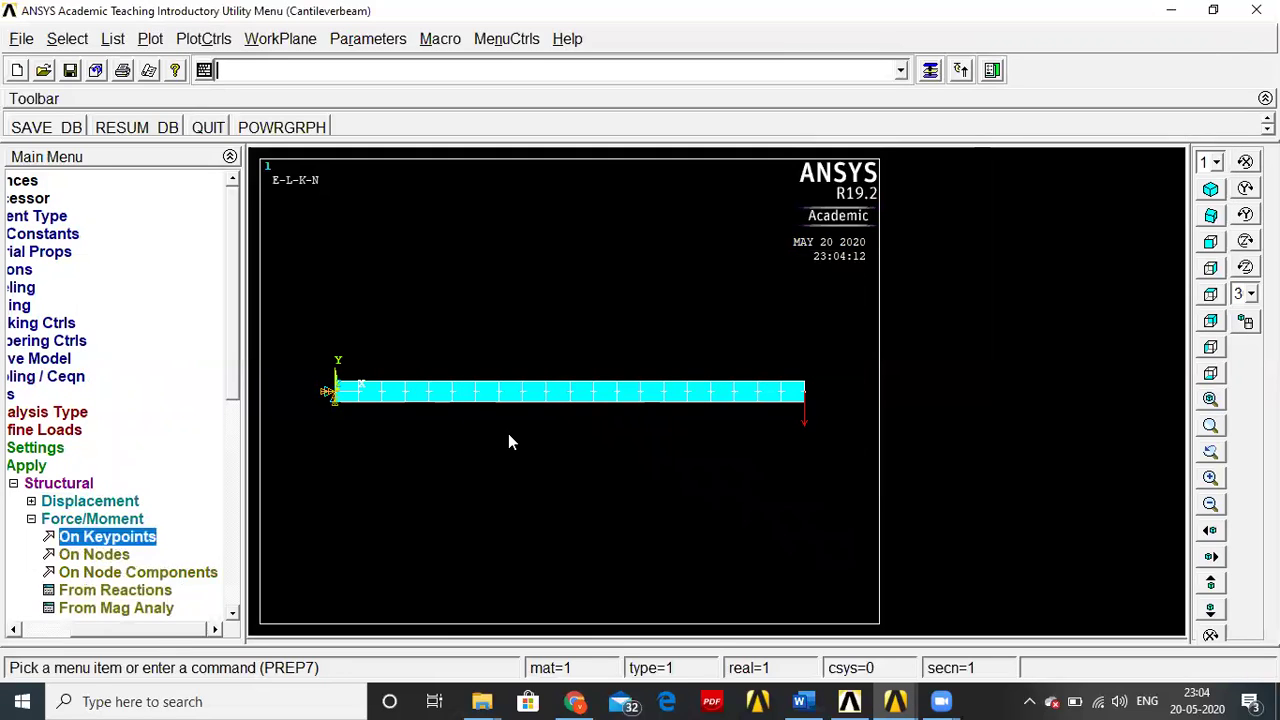
# Step: Solve the current load step of the cantilever beam model
pyautogui.doubleClick(118, 522)
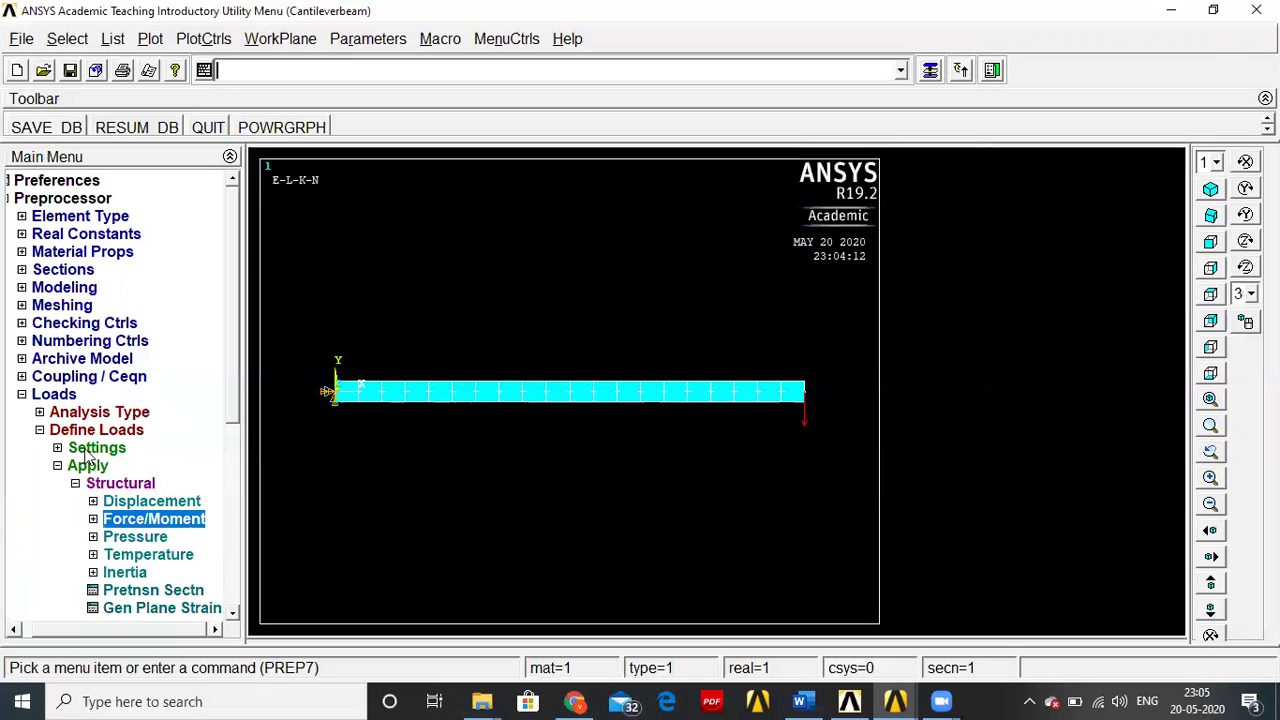
pyautogui.click(68, 396)
pyautogui.click(64, 450)
pyautogui.click(68, 324)
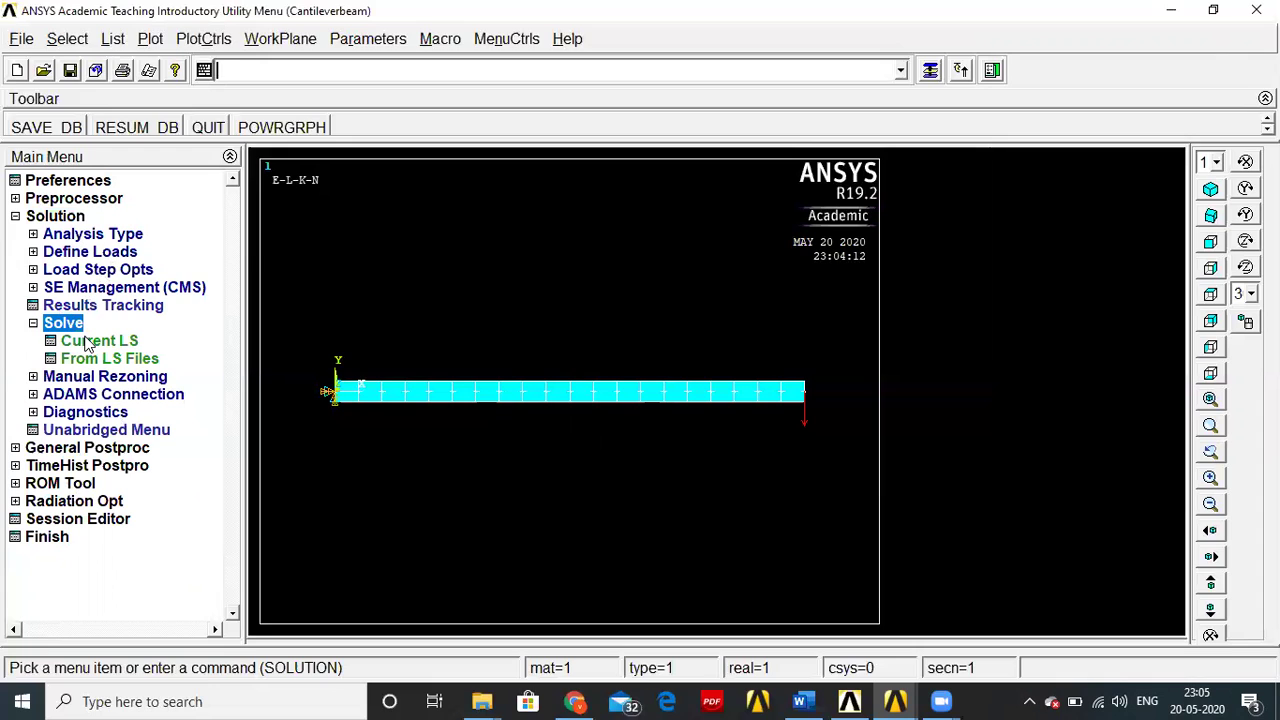
pyautogui.click(84, 342)
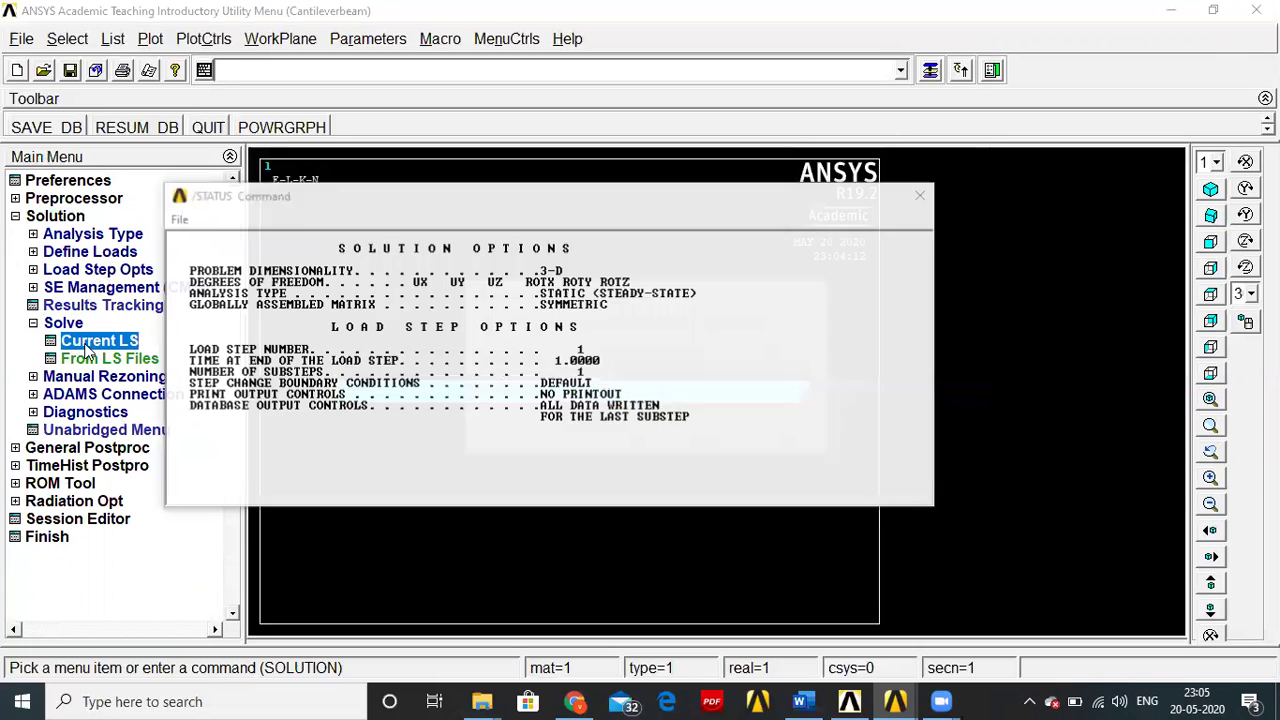
pyautogui.click(648, 439)
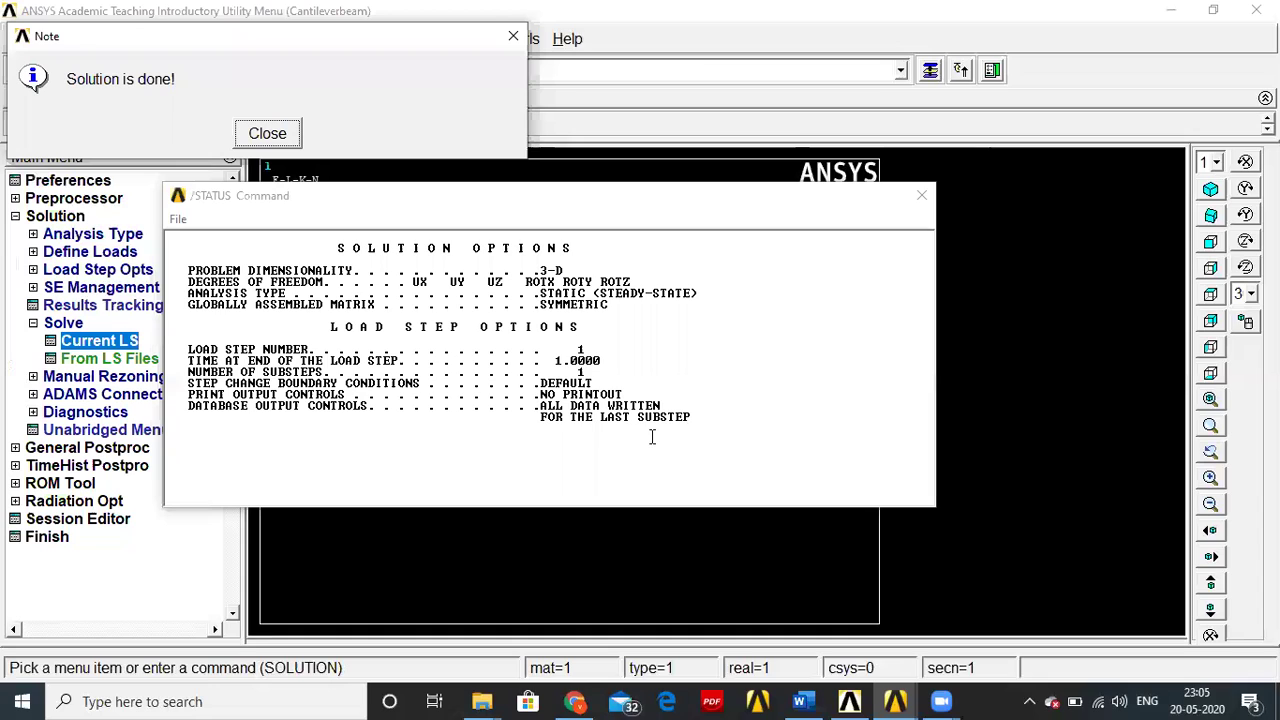
# Step: Dismiss the solution completion note and the solution status listing, and collapse the Solution branch
pyautogui.click(283, 133)
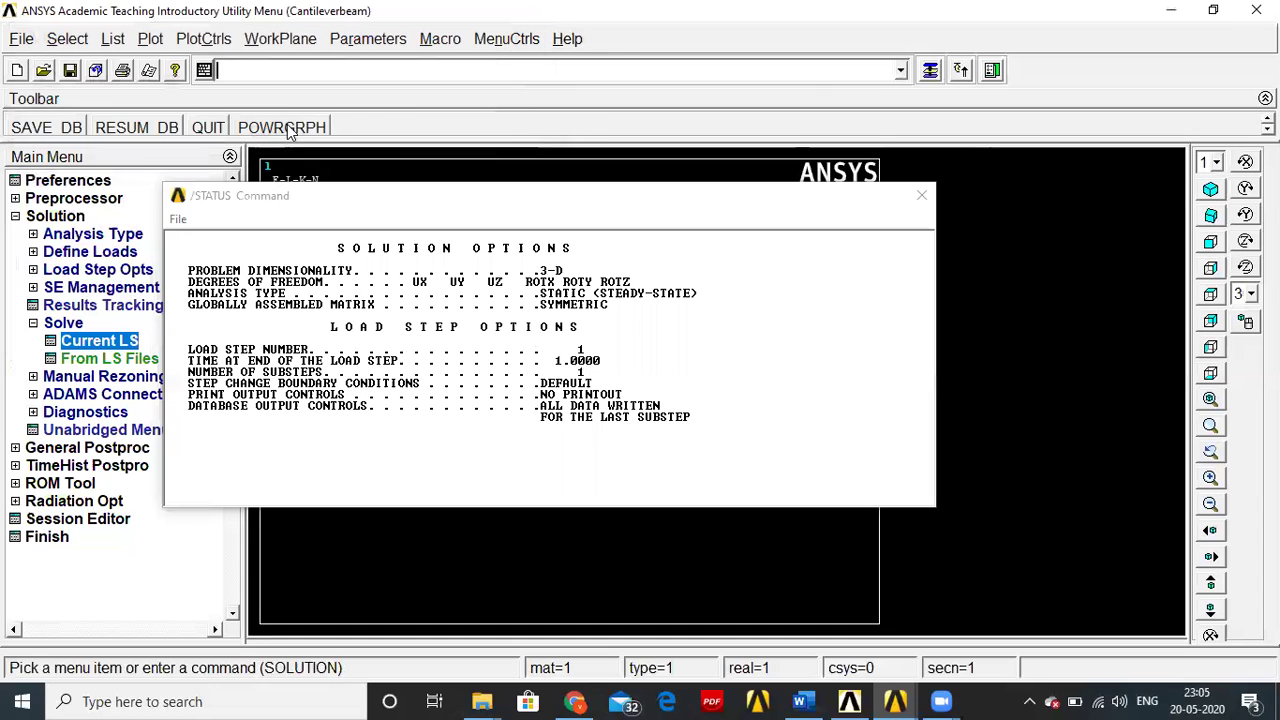
pyautogui.click(918, 196)
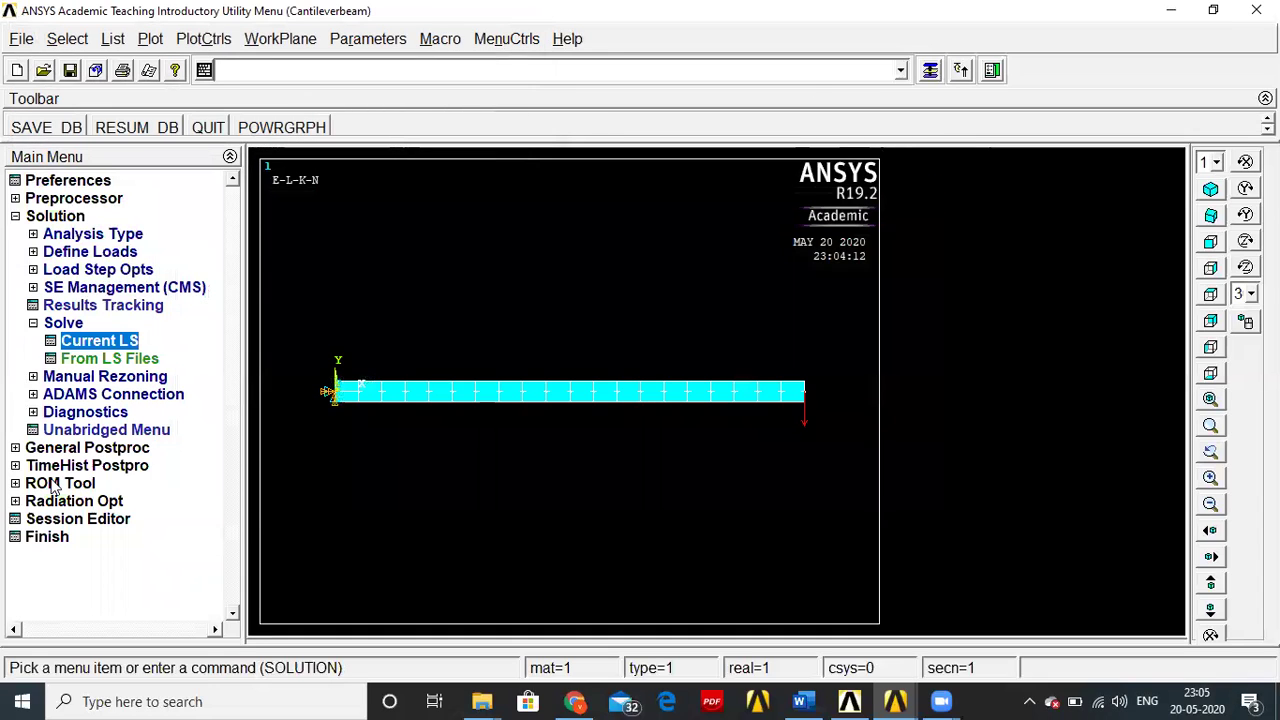
pyautogui.click(82, 216)
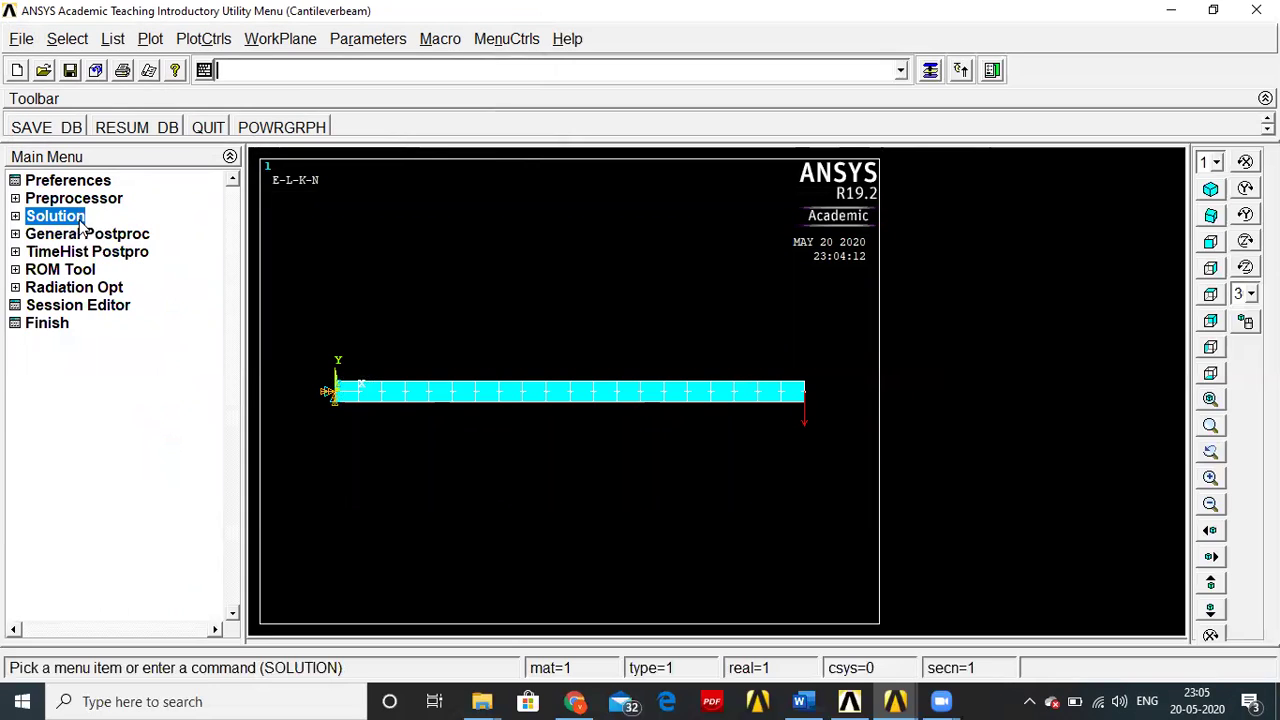
# Step: Define an element table item in the general postprocessor by sequence number as SMISC, 3
pyautogui.click(78, 234)
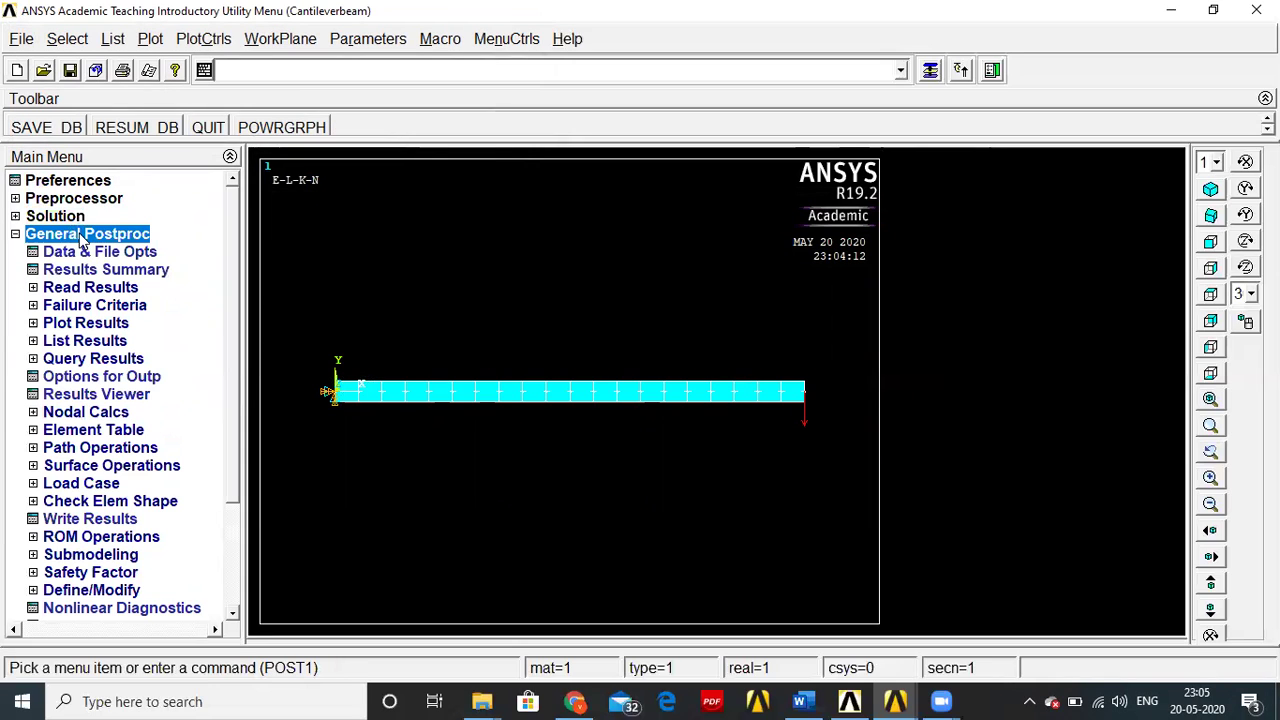
pyautogui.click(100, 432)
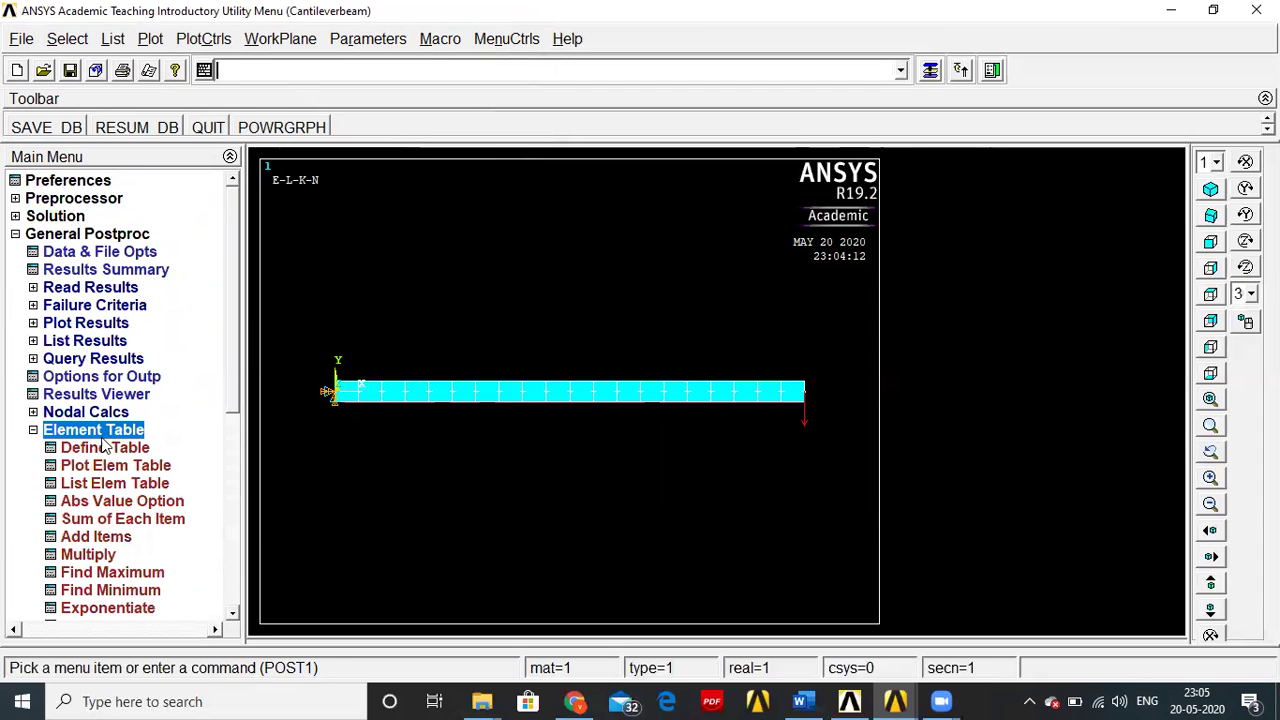
pyautogui.click(108, 448)
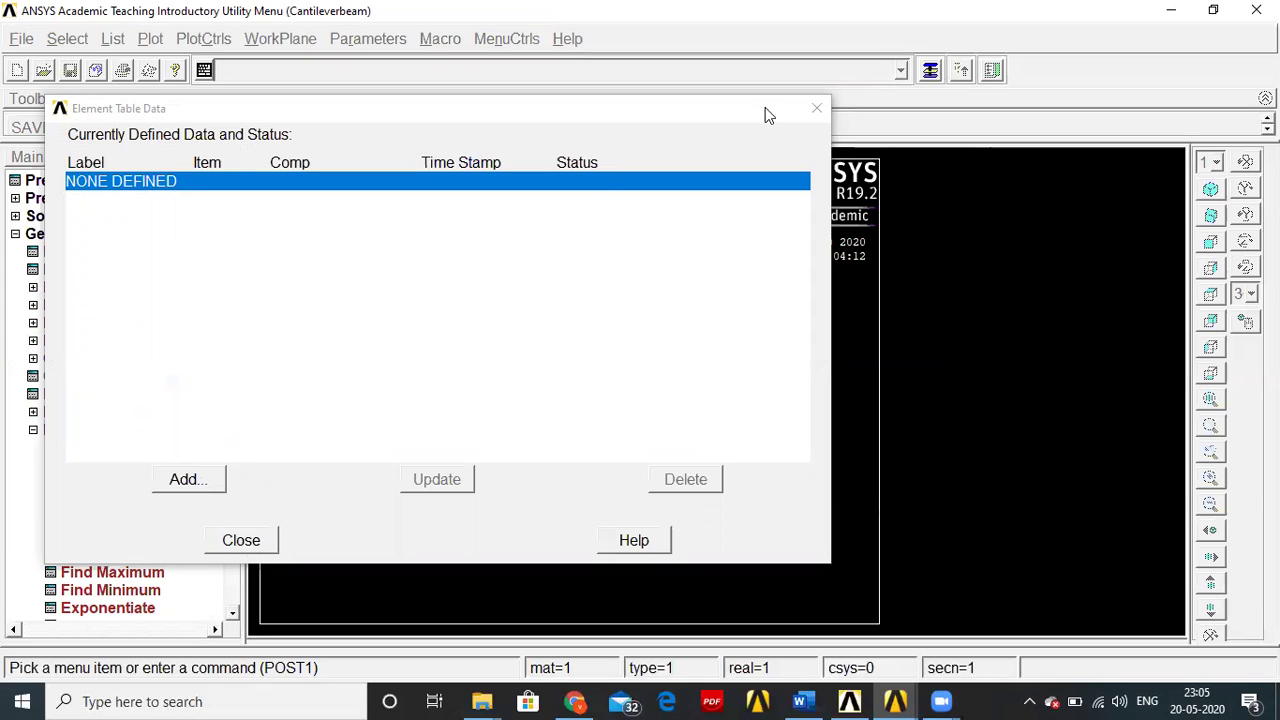
pyautogui.click(184, 480)
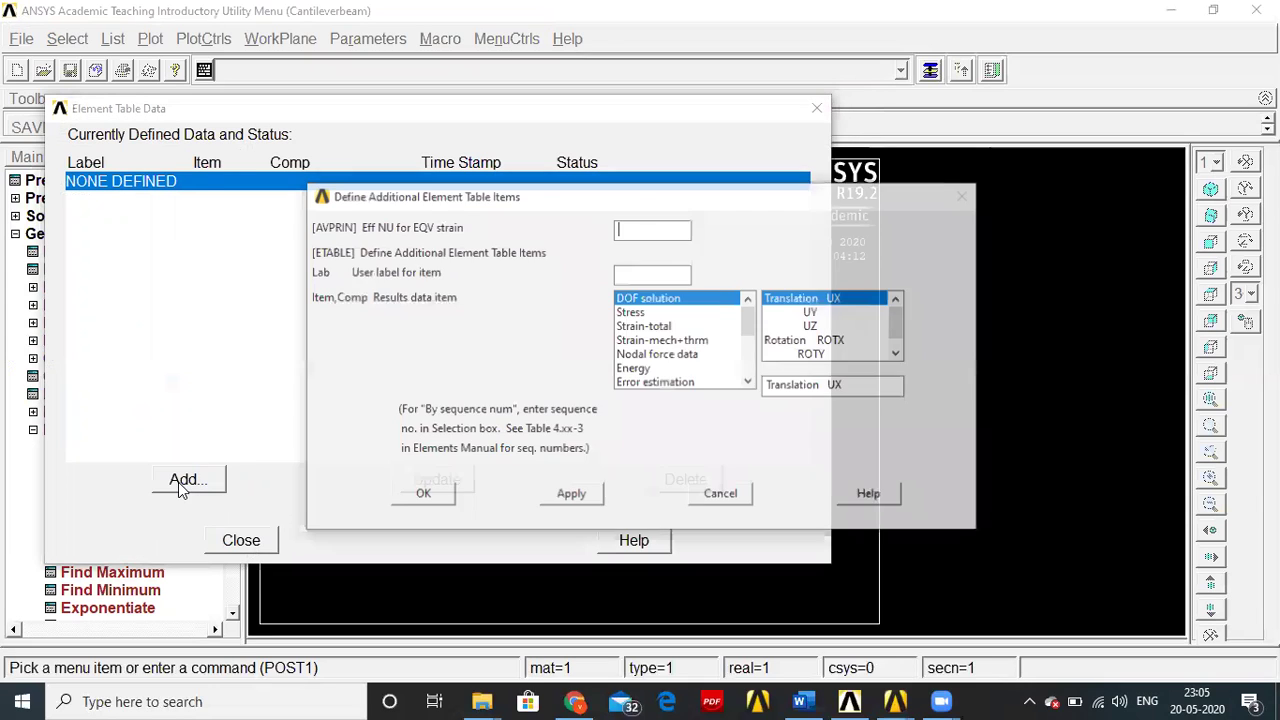
pyautogui.moveTo(750, 340); pyautogui.dragTo(750, 378)
pyautogui.click(705, 383)
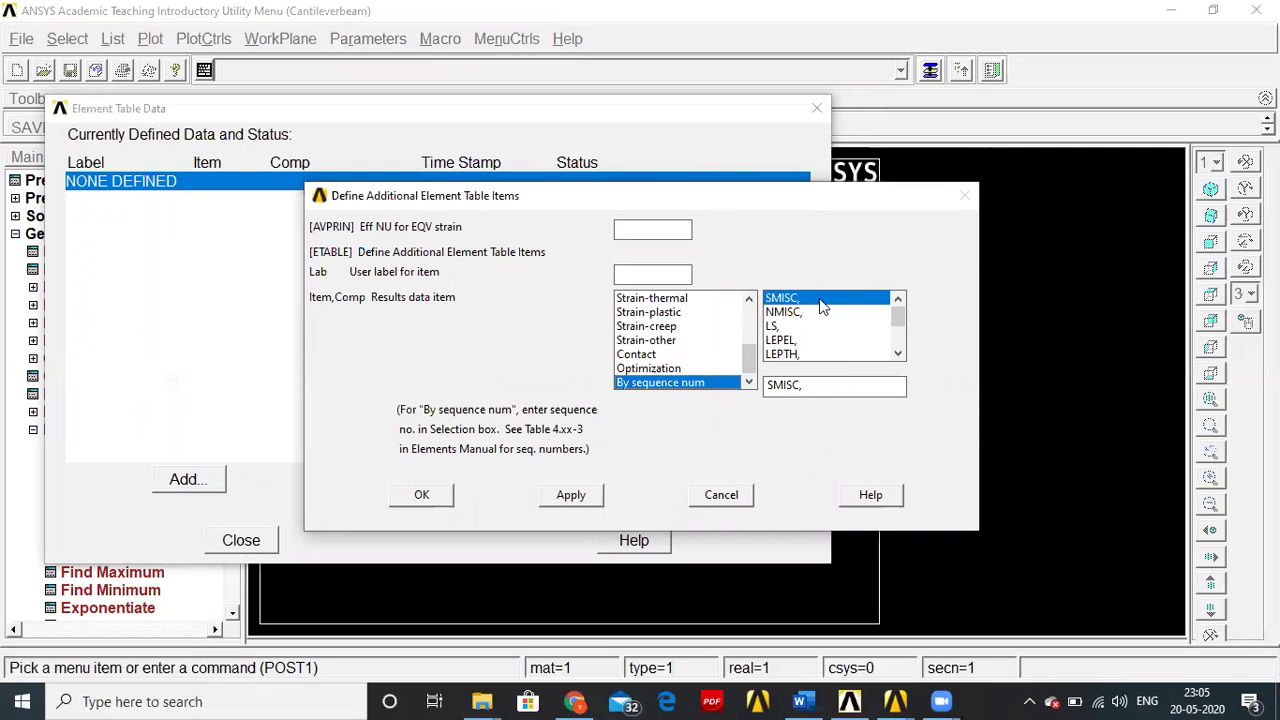
pyautogui.click(838, 396)
pyautogui.write('3')
pyautogui.click(424, 498)
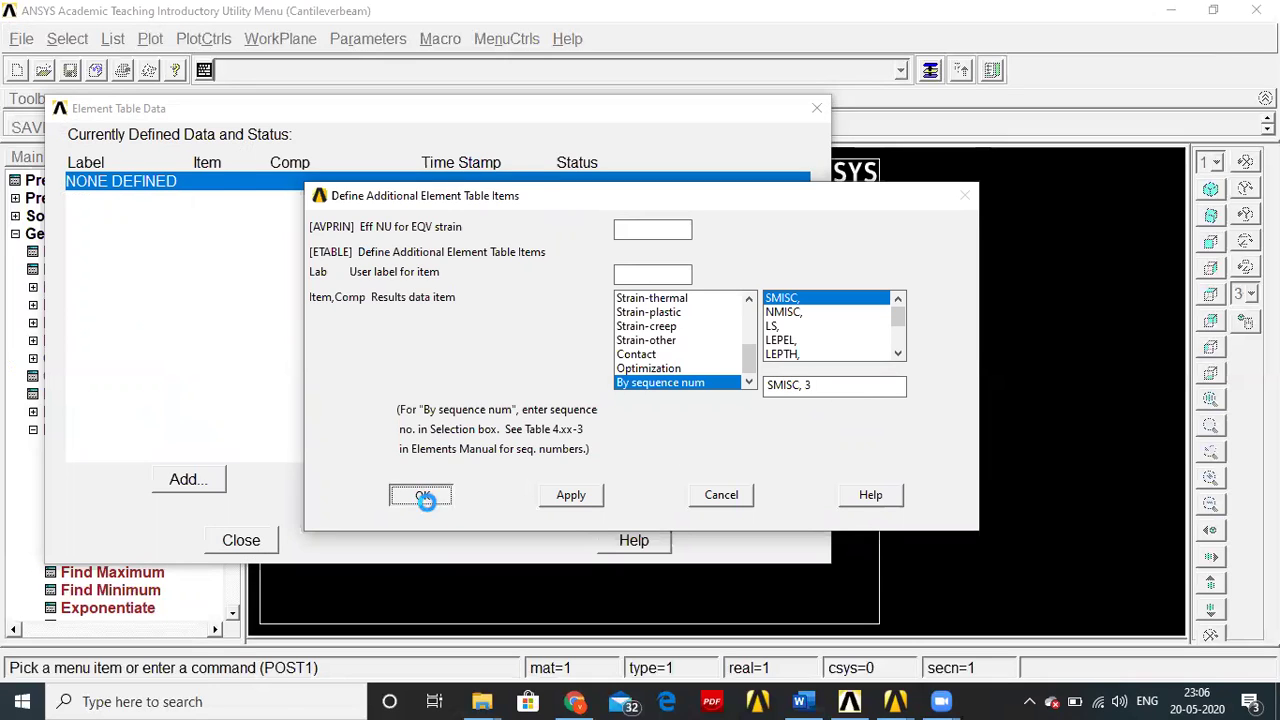
# Step: Add a second element table item by sequence number as SMISC, 16
pyautogui.click(190, 479)
pyautogui.click(898, 353)
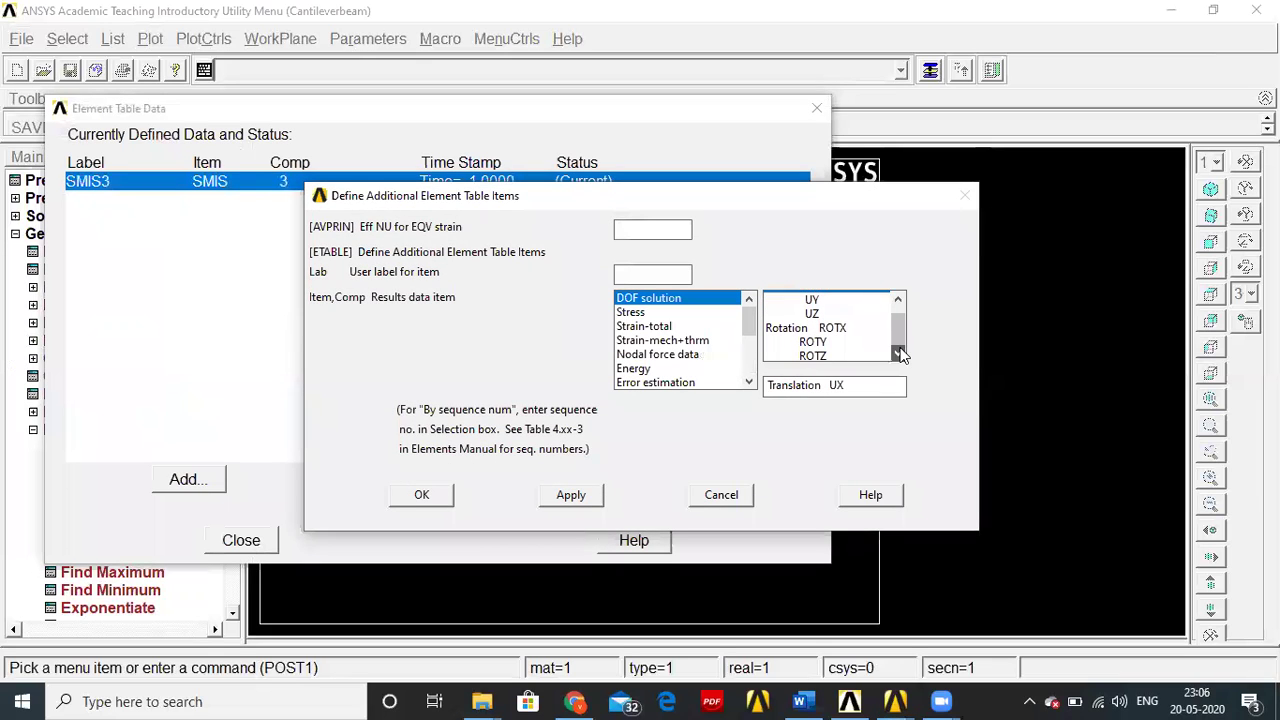
pyautogui.click(749, 382)
pyautogui.click(749, 382)
pyautogui.click(724, 383)
pyautogui.click(813, 382)
pyautogui.write('16')
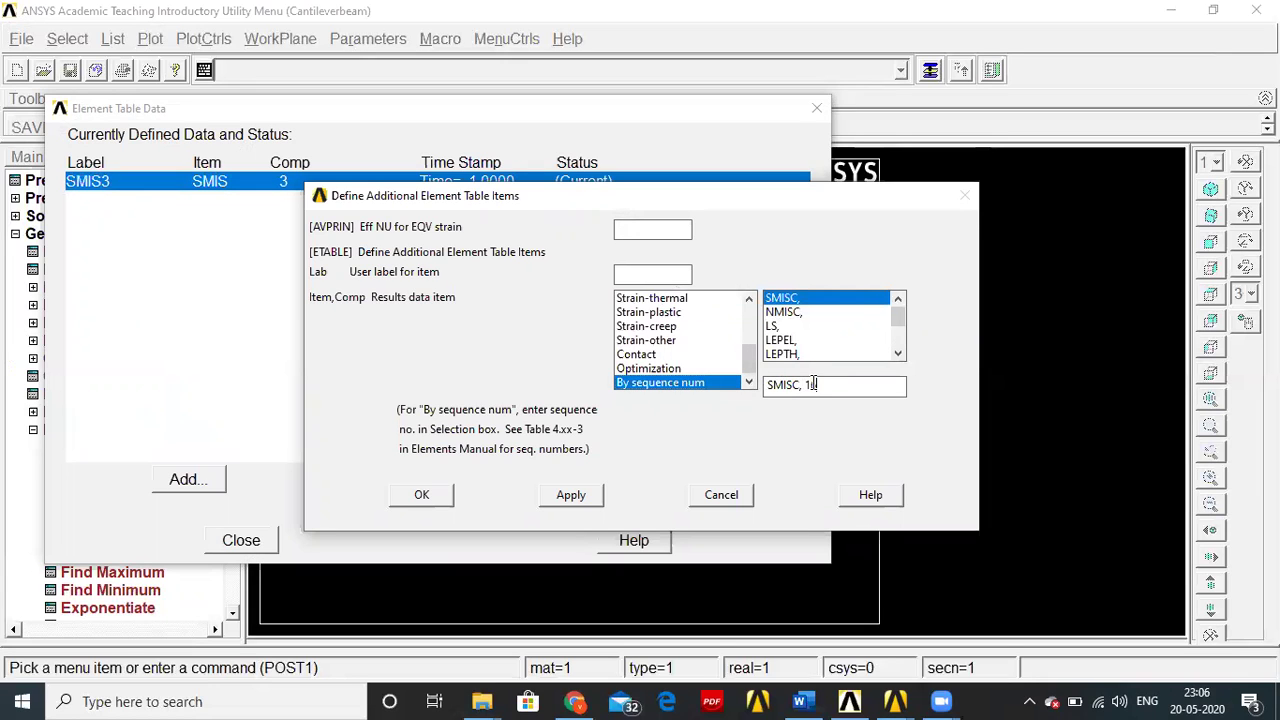
pyautogui.click(587, 499)
# Step: Add a third element table item by sequence number as SMISC, 6
pyautogui.moveTo(750, 318); pyautogui.dragTo(752, 396)
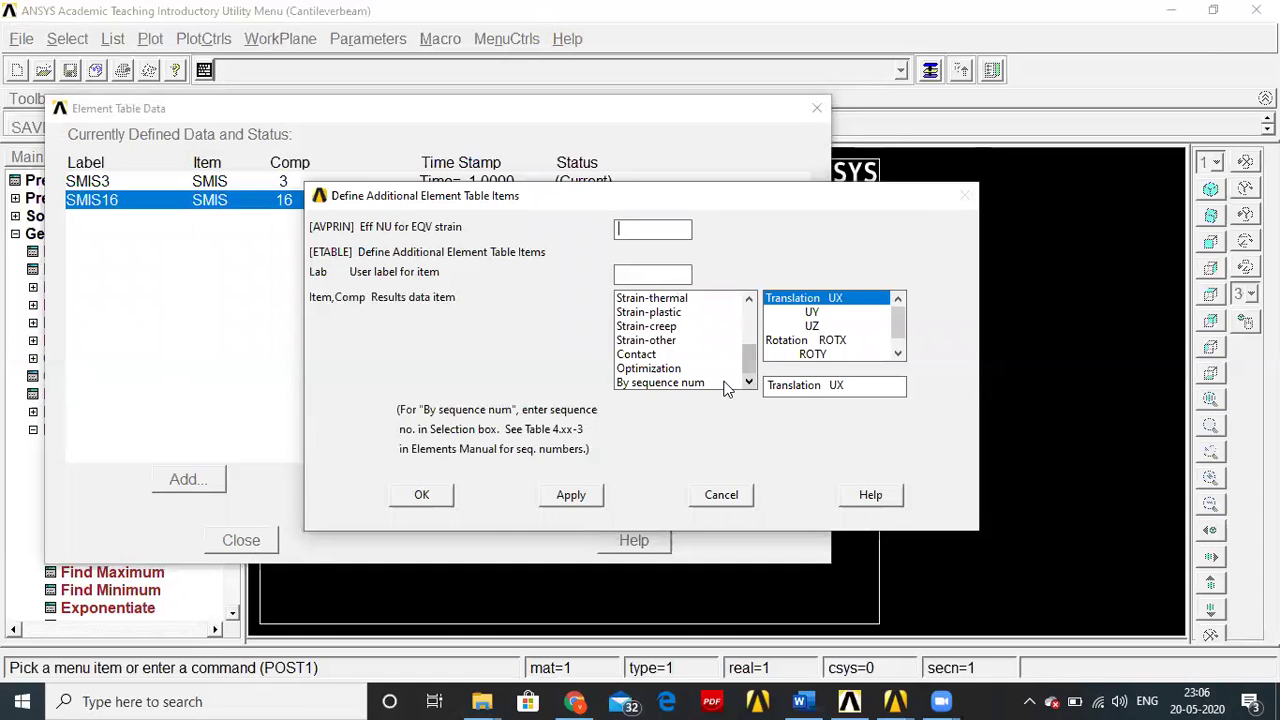
pyautogui.click(723, 383)
pyautogui.click(868, 387)
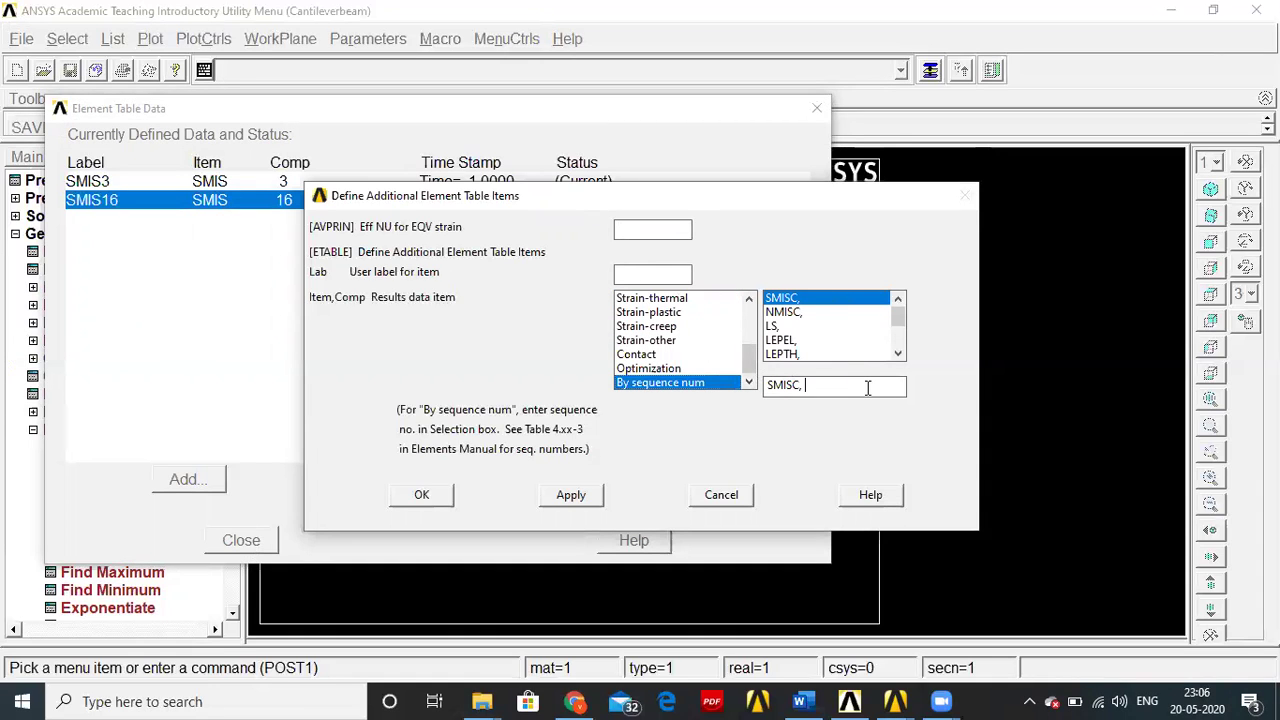
pyautogui.click(580, 505)
# Step: Add a fourth element table item by sequence number as SMISC, 19 and finish defining the table
pyautogui.moveTo(750, 322); pyautogui.dragTo(750, 388)
pyautogui.click(723, 383)
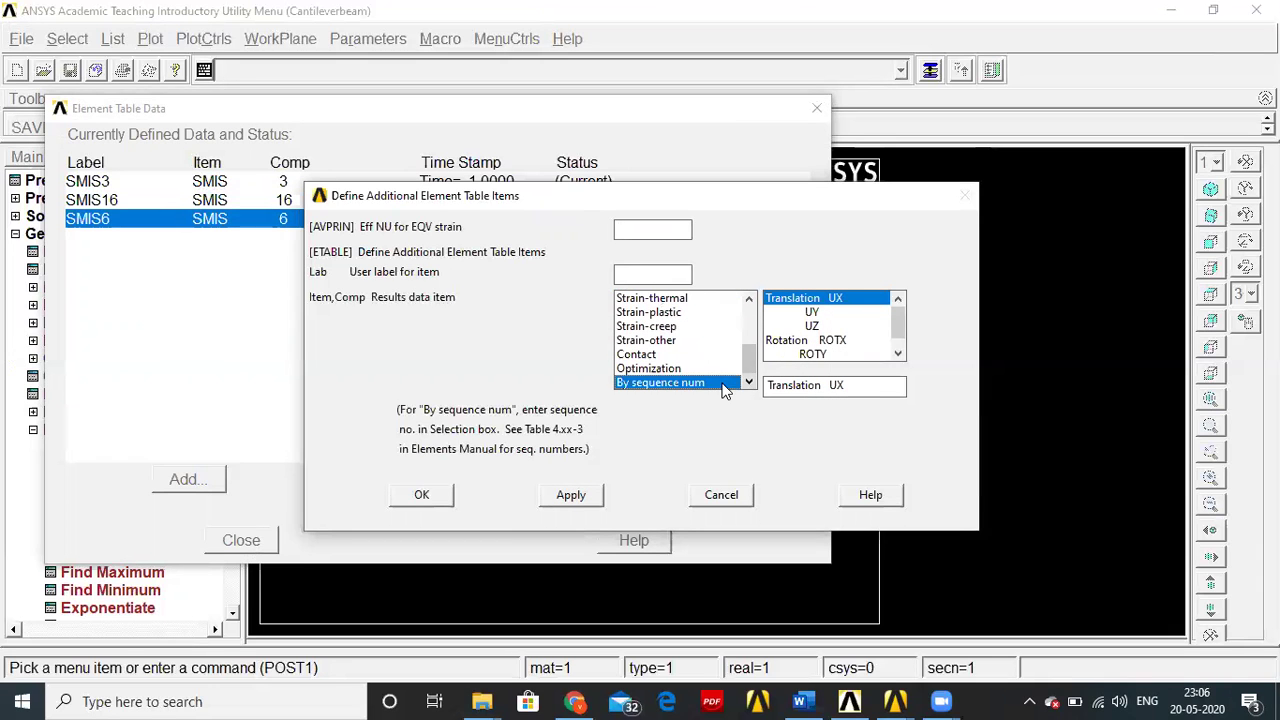
pyautogui.click(828, 384)
pyautogui.write('1')
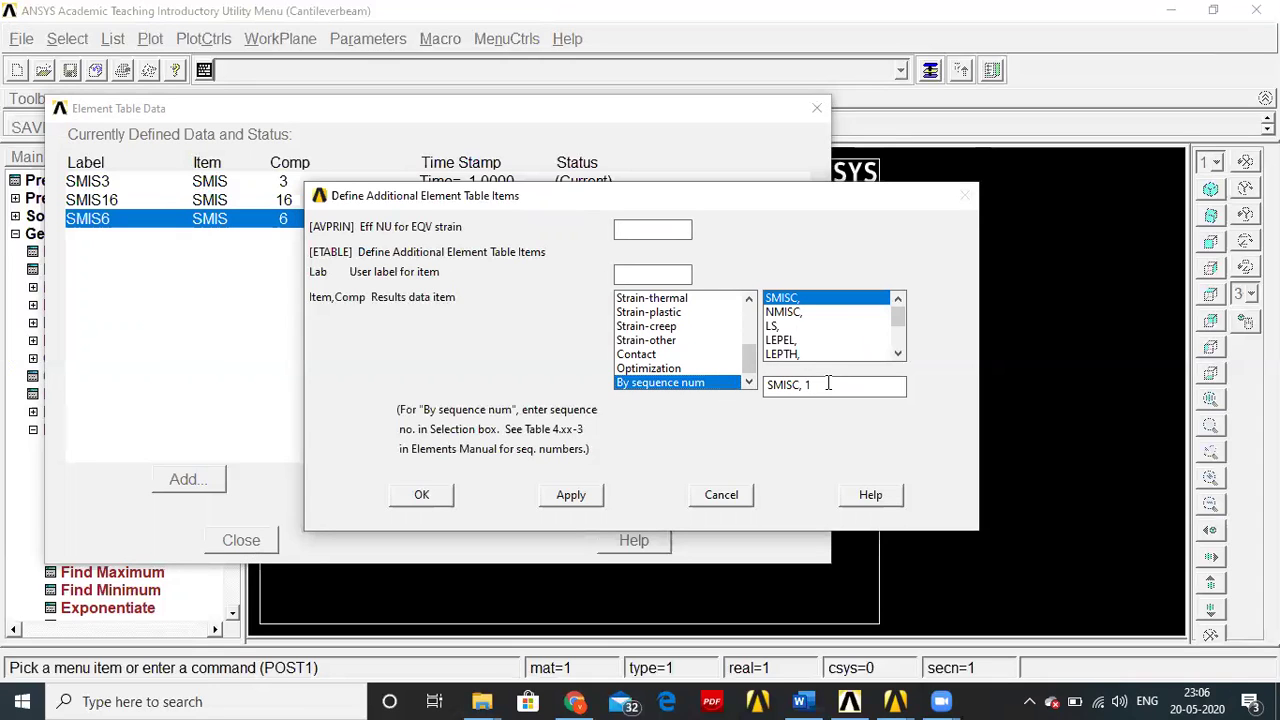
pyautogui.write('9')
pyautogui.click(424, 492)
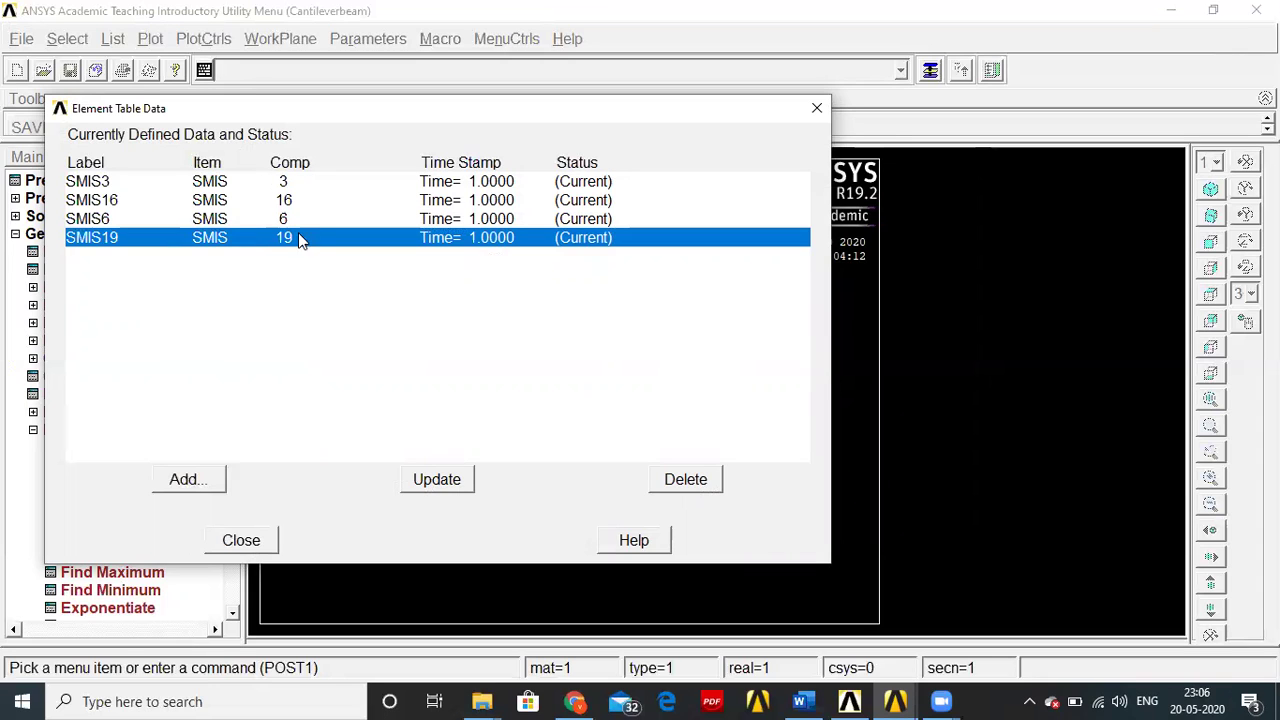
pyautogui.click(240, 540)
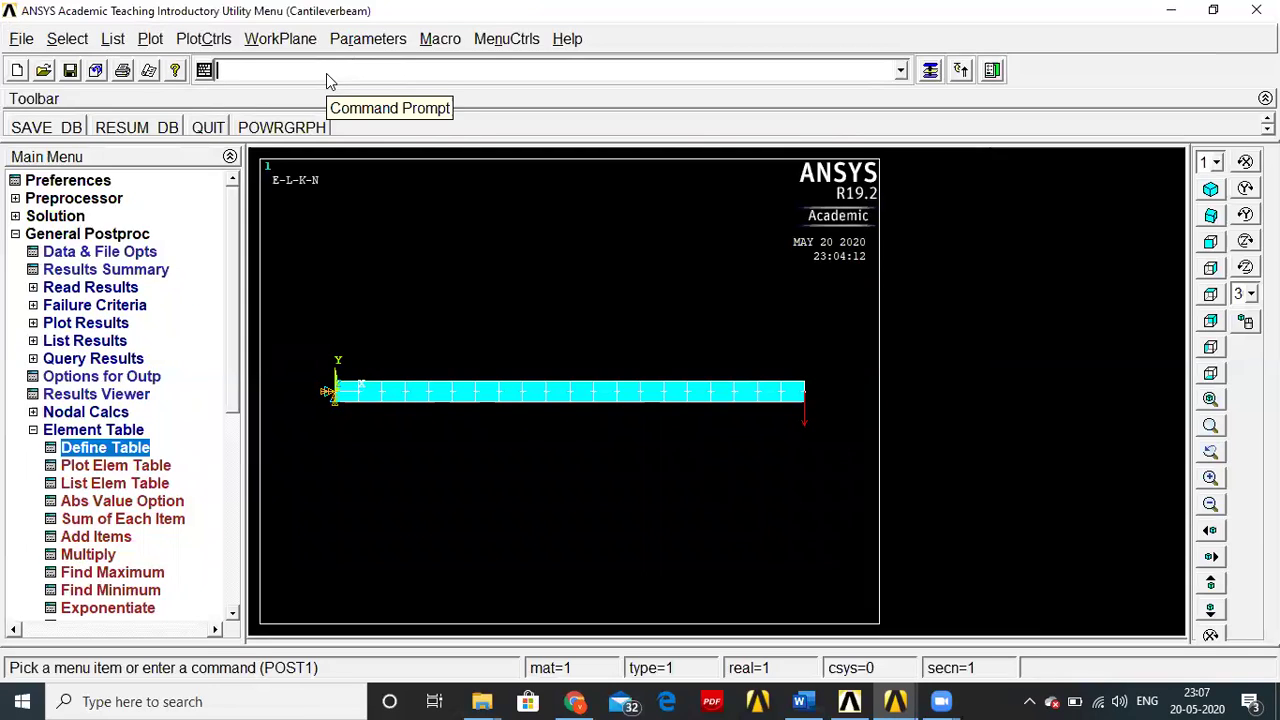
# Step: Run the command help,beam and open the BEAM188 page of the Element Reference in the Edge browser
pyautogui.write('he')
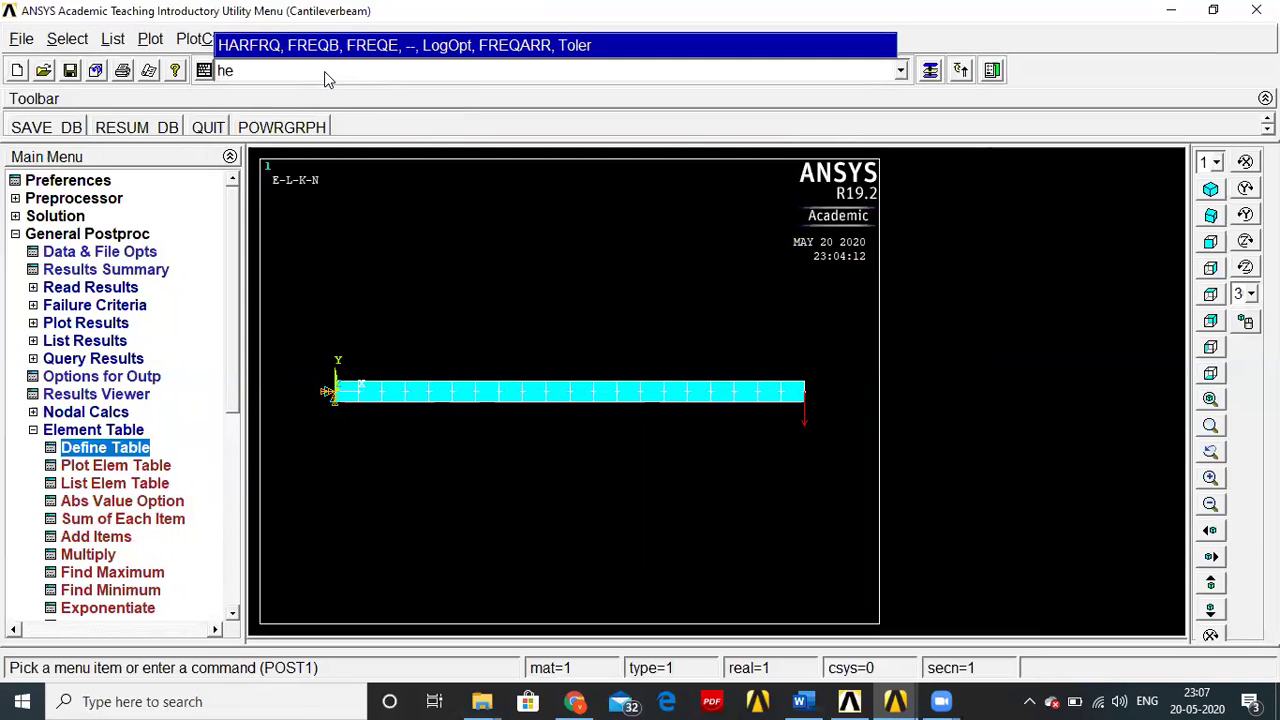
pyautogui.write('lp,beam')
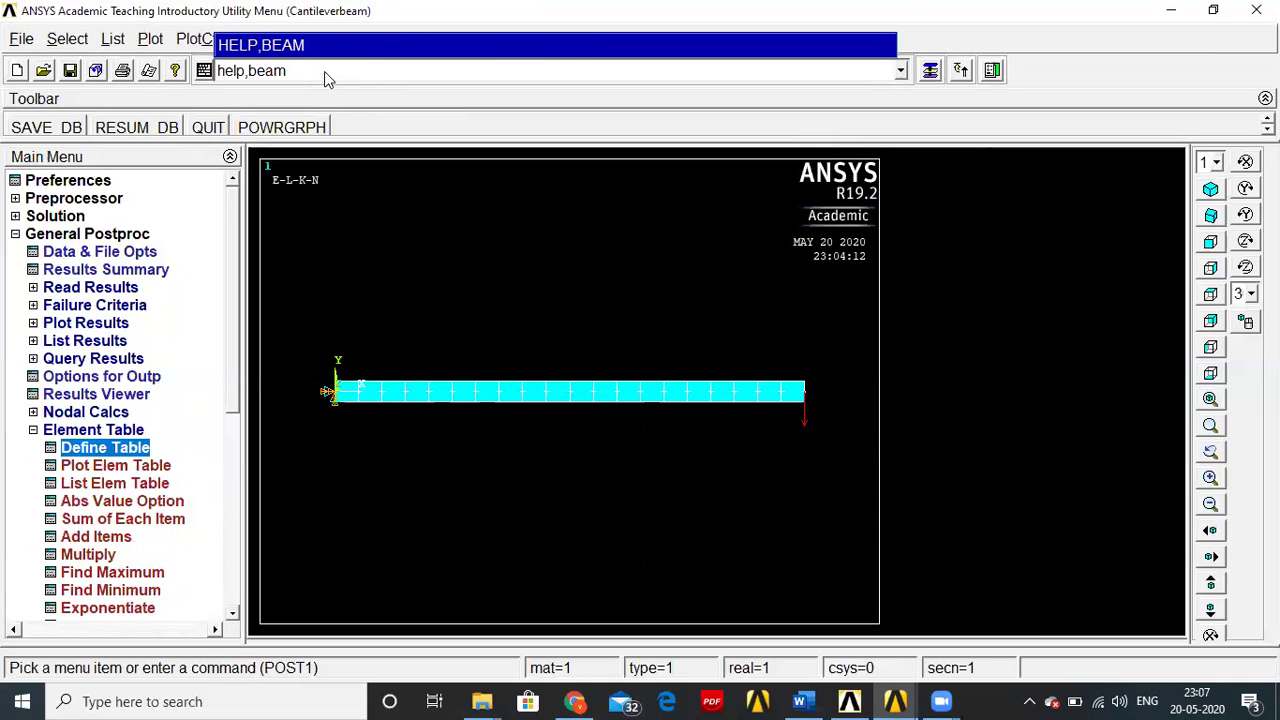
pyautogui.press('Return')
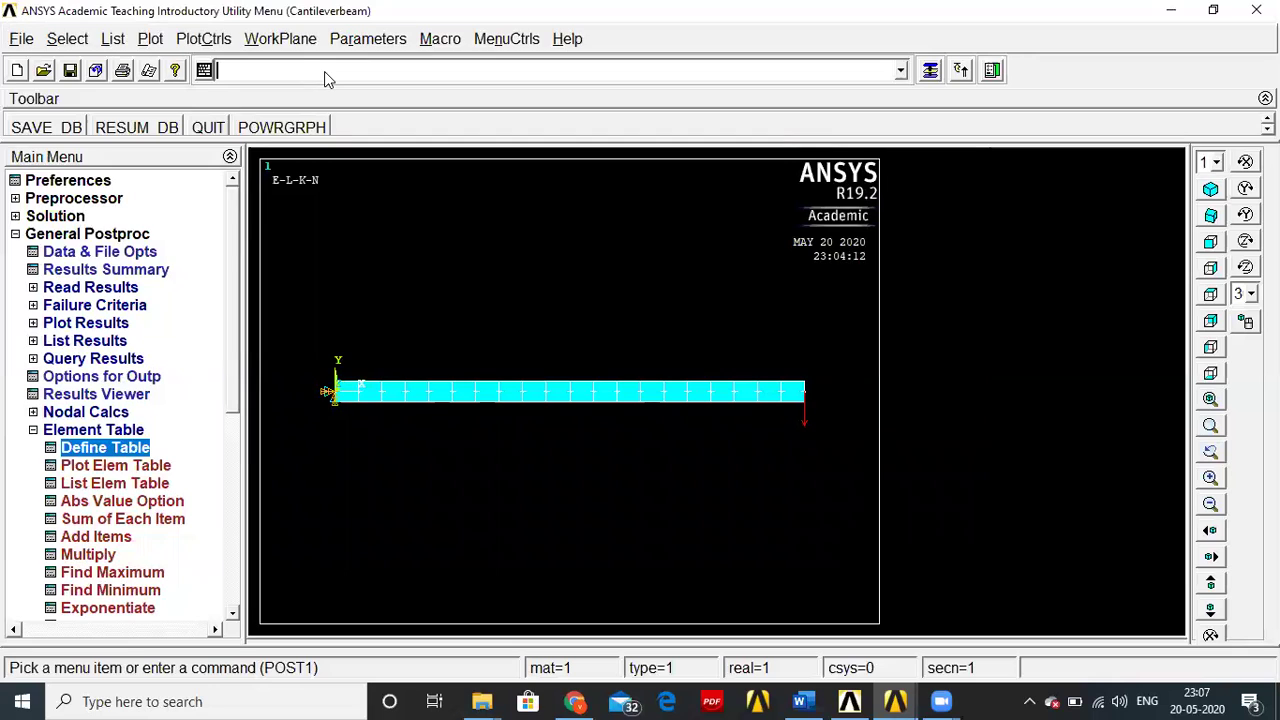
pyautogui.press('super+5')
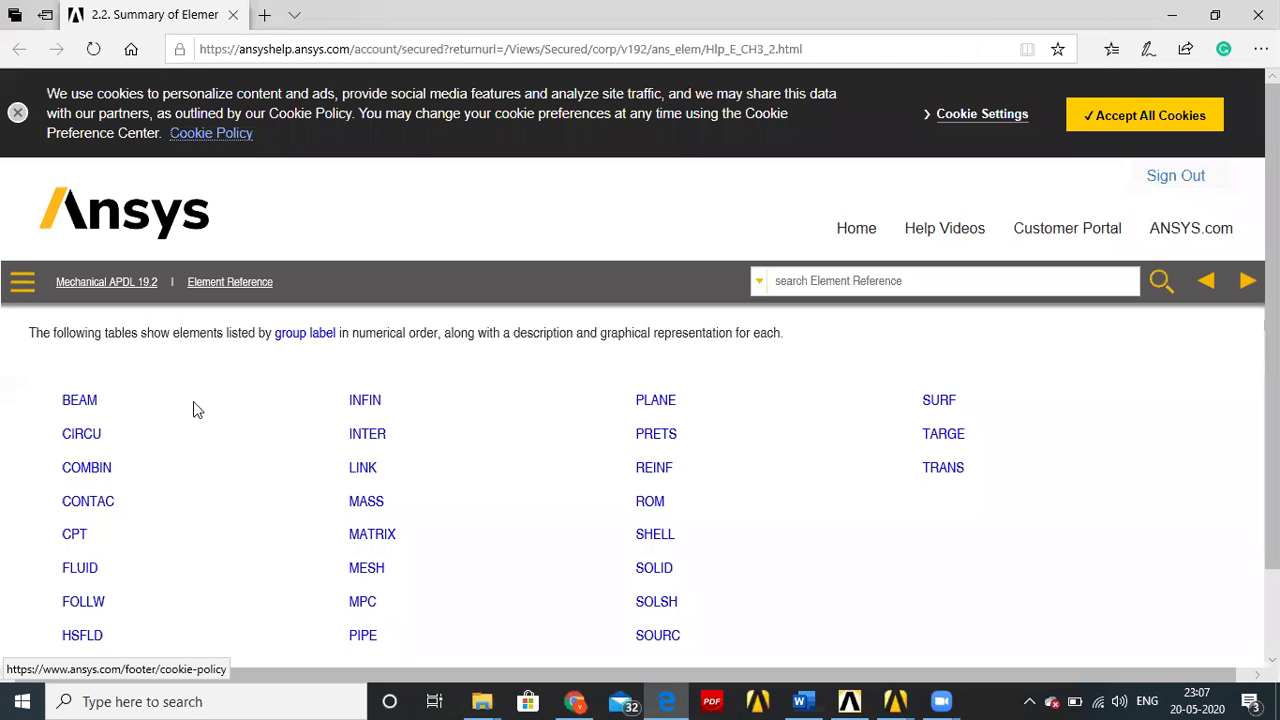
pyautogui.click(86, 401)
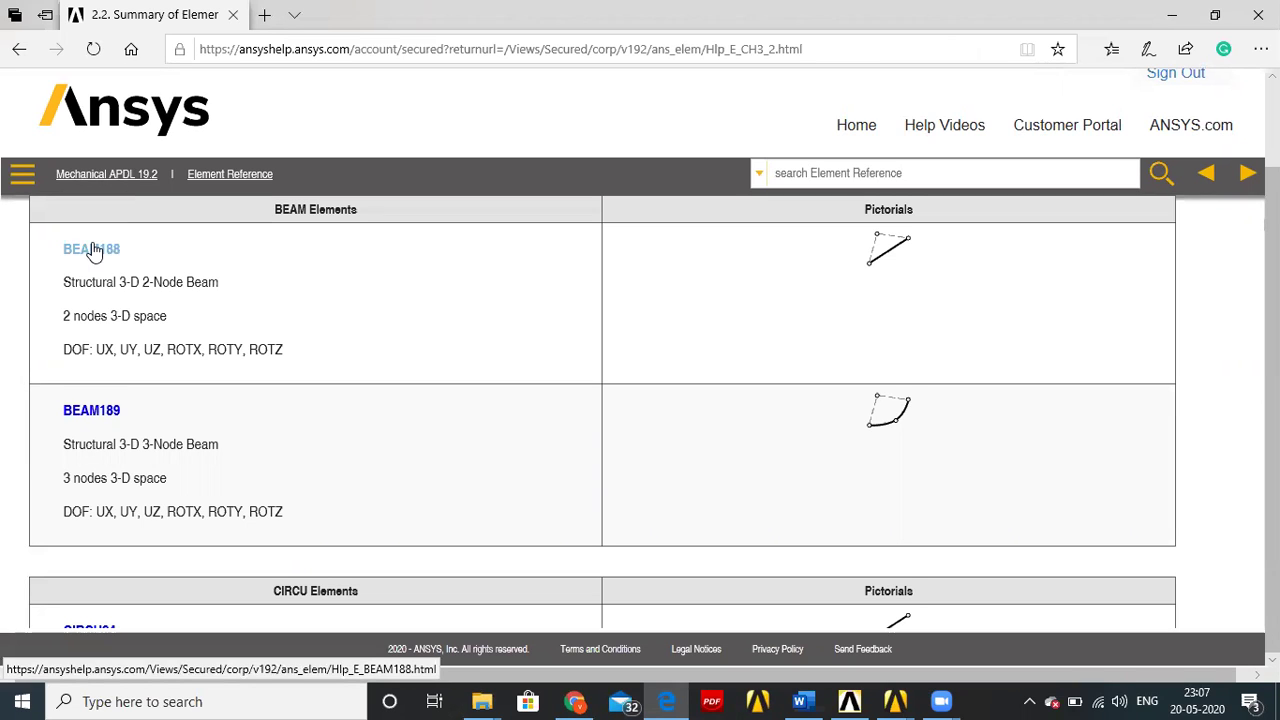
pyautogui.click(91, 250)
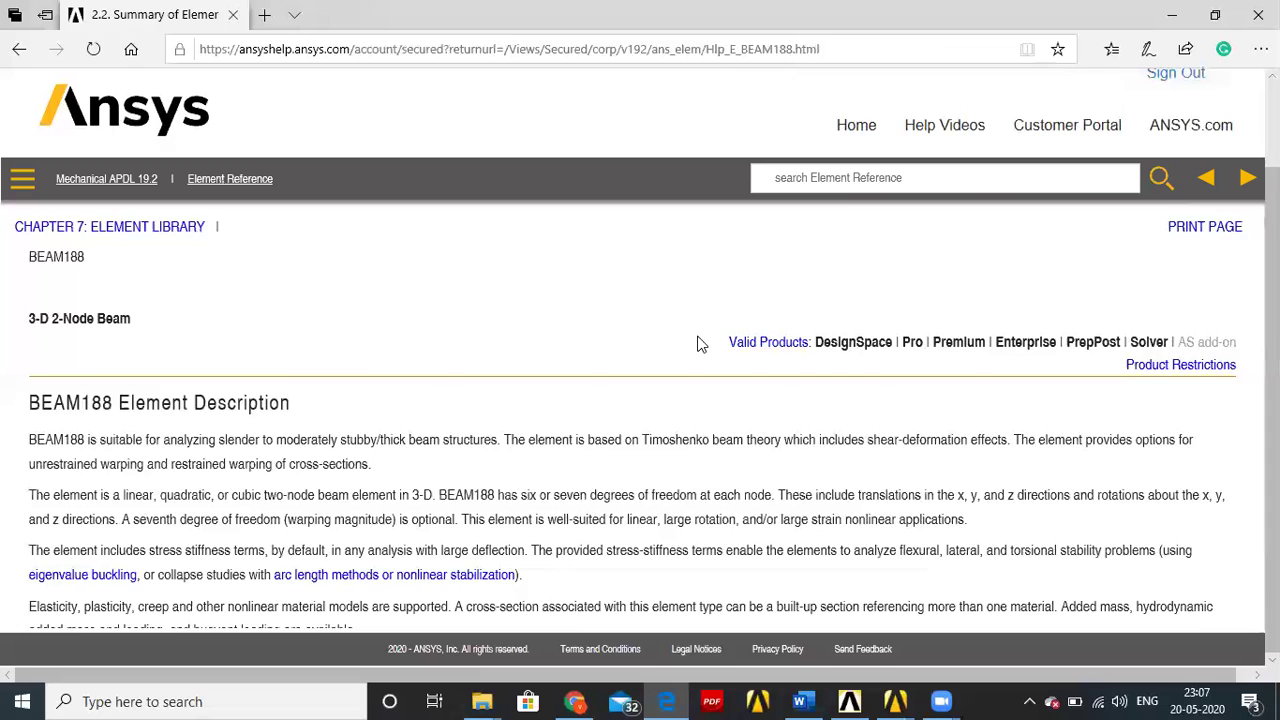
# Step: Examine the BEAM188 table of SMISC sequence numbers at nodes I and J for Mz and SFy, then return to ANSYS
pyautogui.scroll(-4, 700, 343)
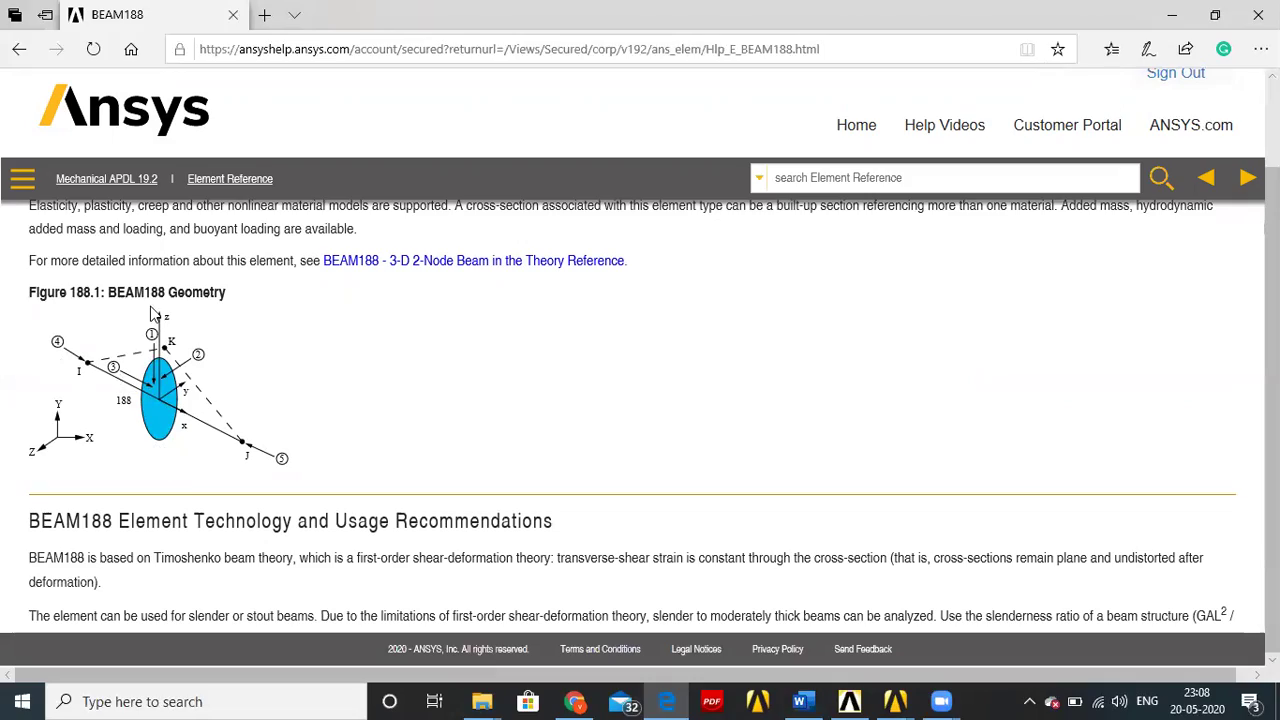
pyautogui.scroll(-8, 180, 480)
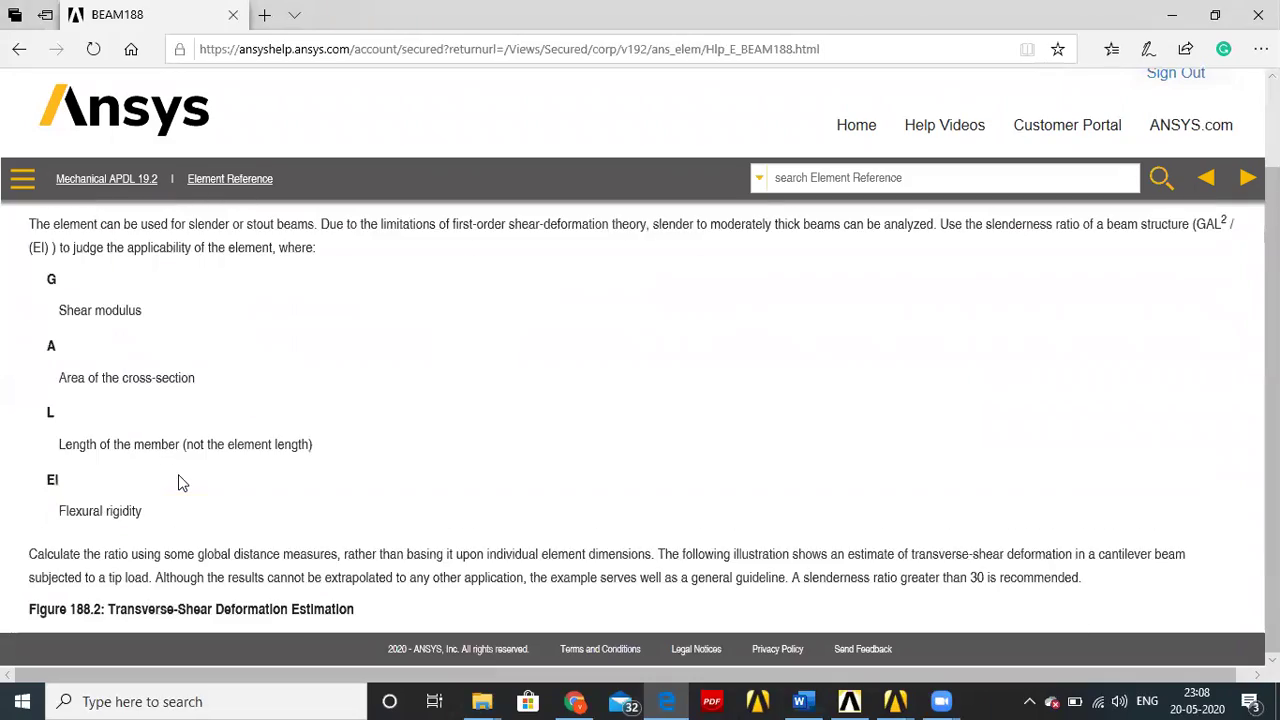
pyautogui.scroll(-15, 181, 483)
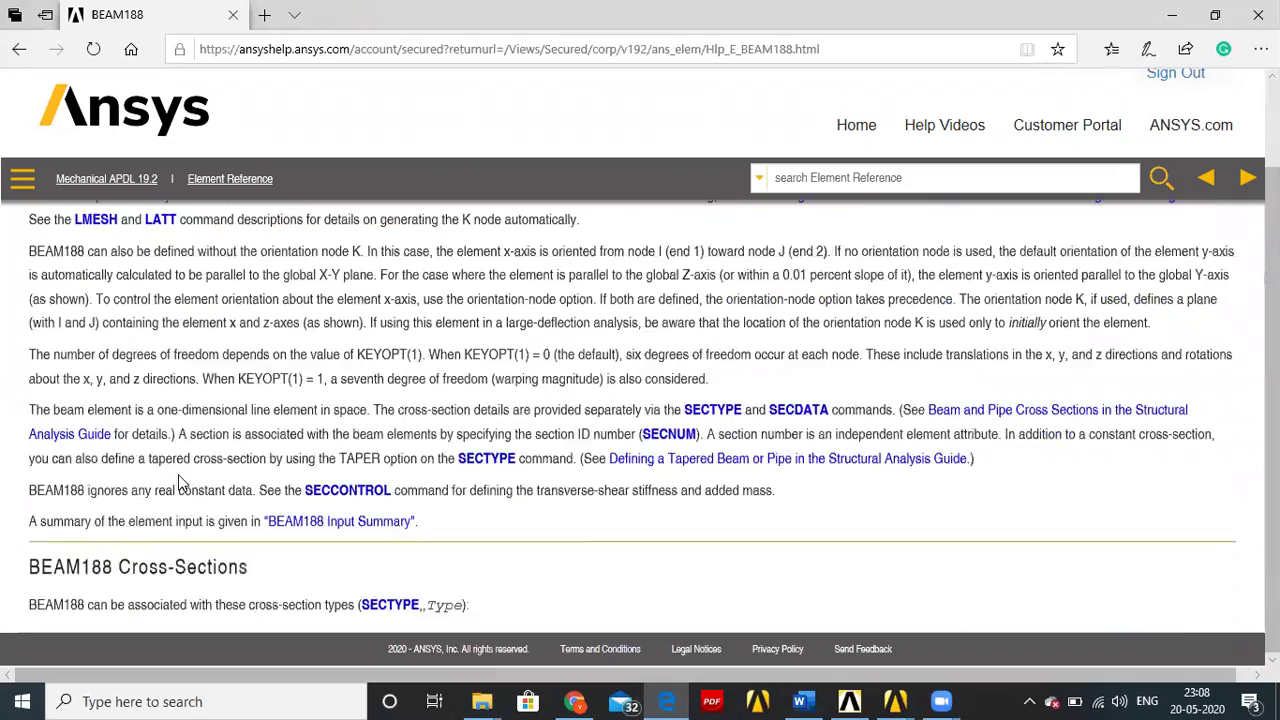
pyautogui.scroll(-15, 181, 483)
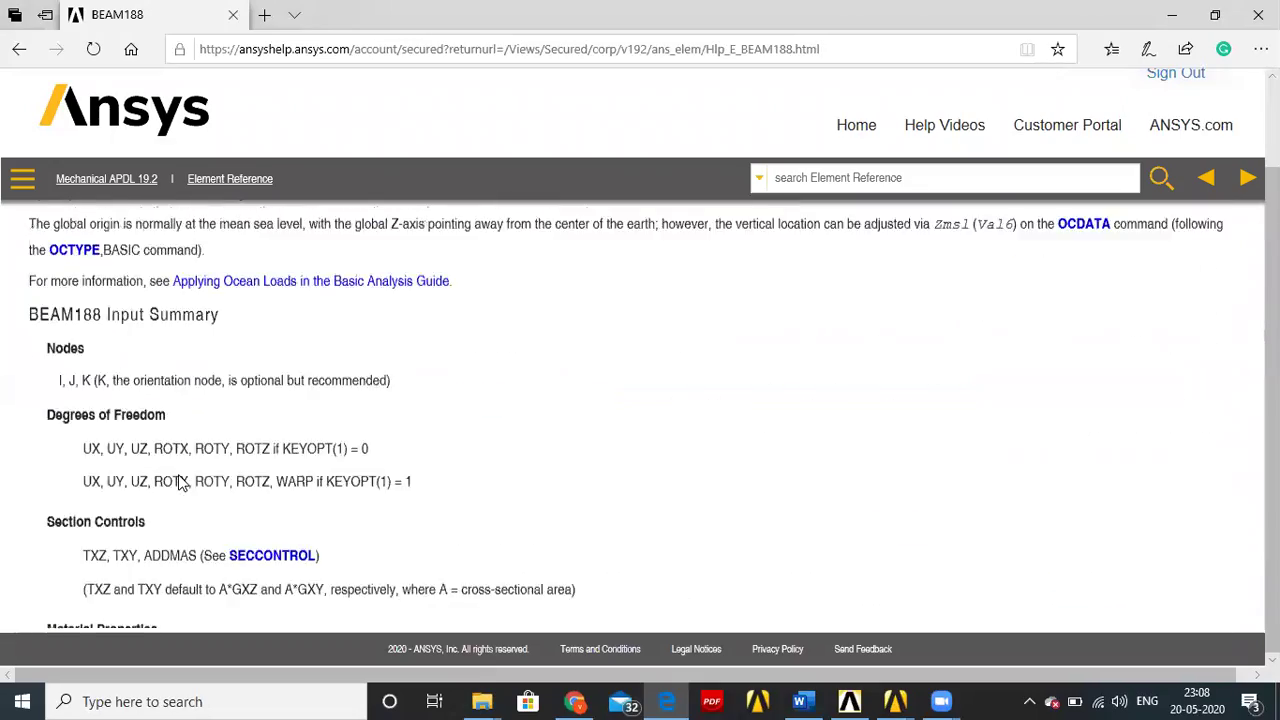
pyautogui.scroll(-15, 181, 483)
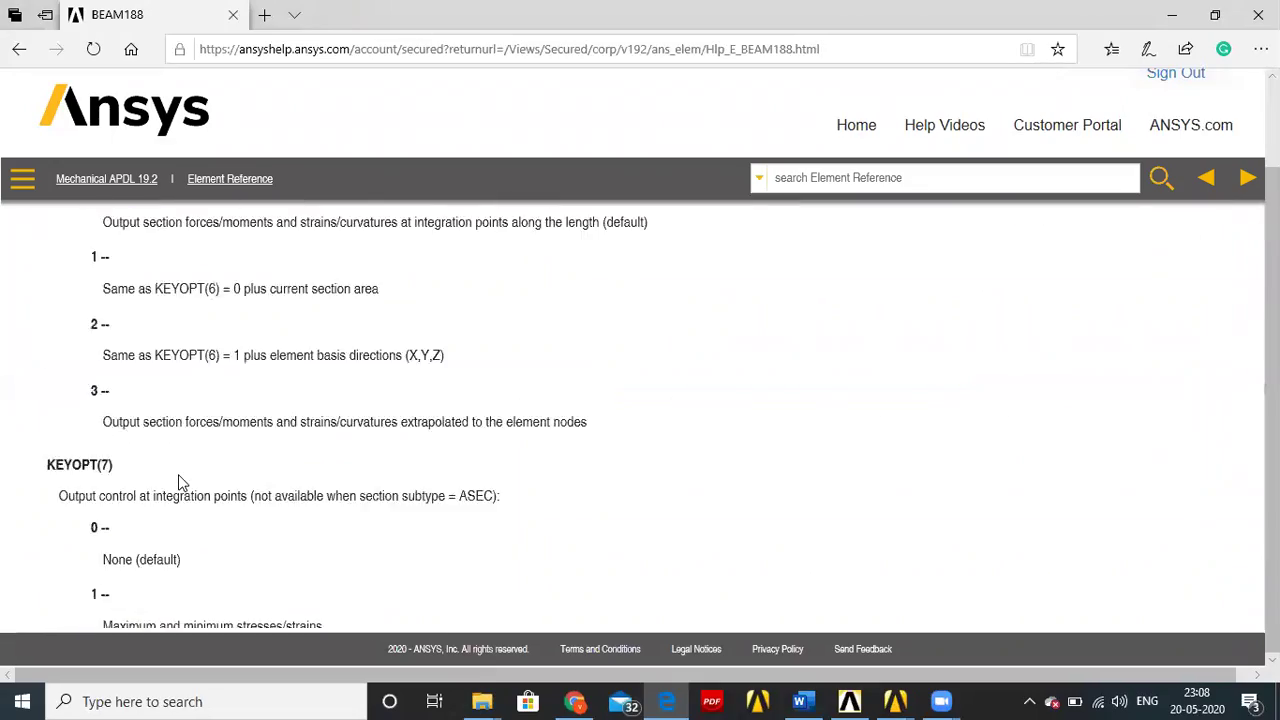
pyautogui.scroll(-15, 181, 483)
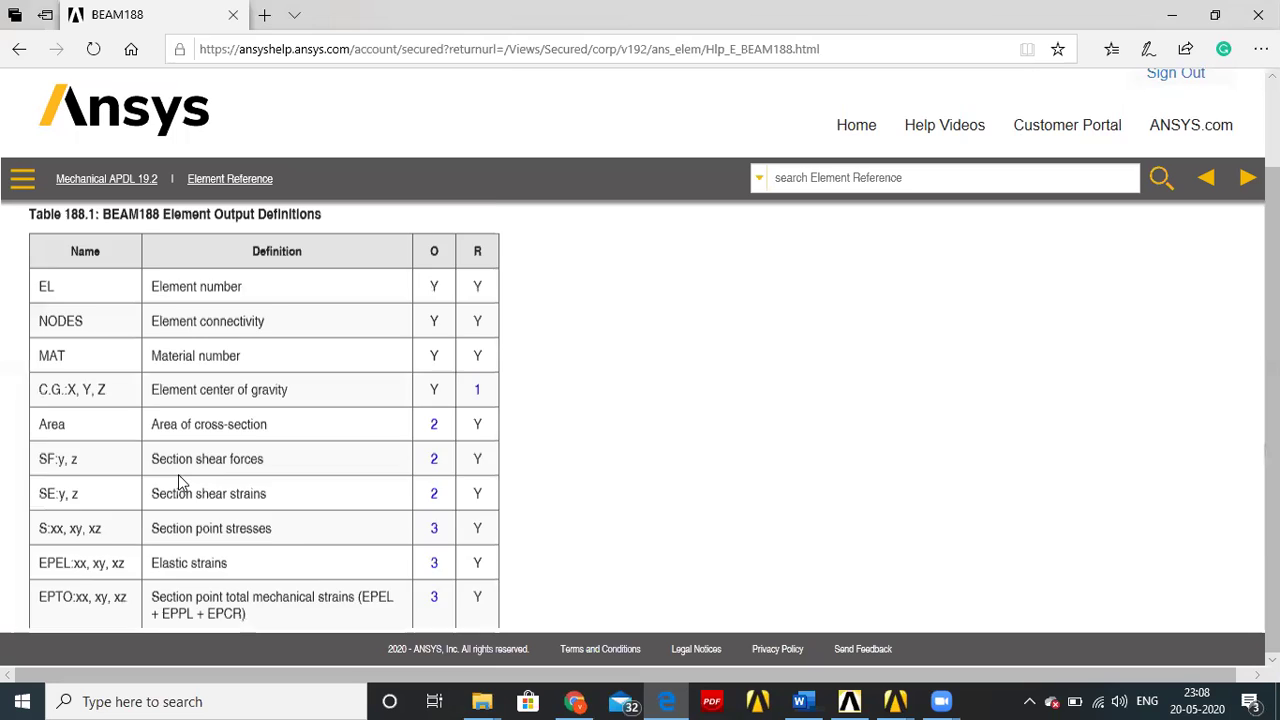
pyautogui.scroll(-15, 181, 483)
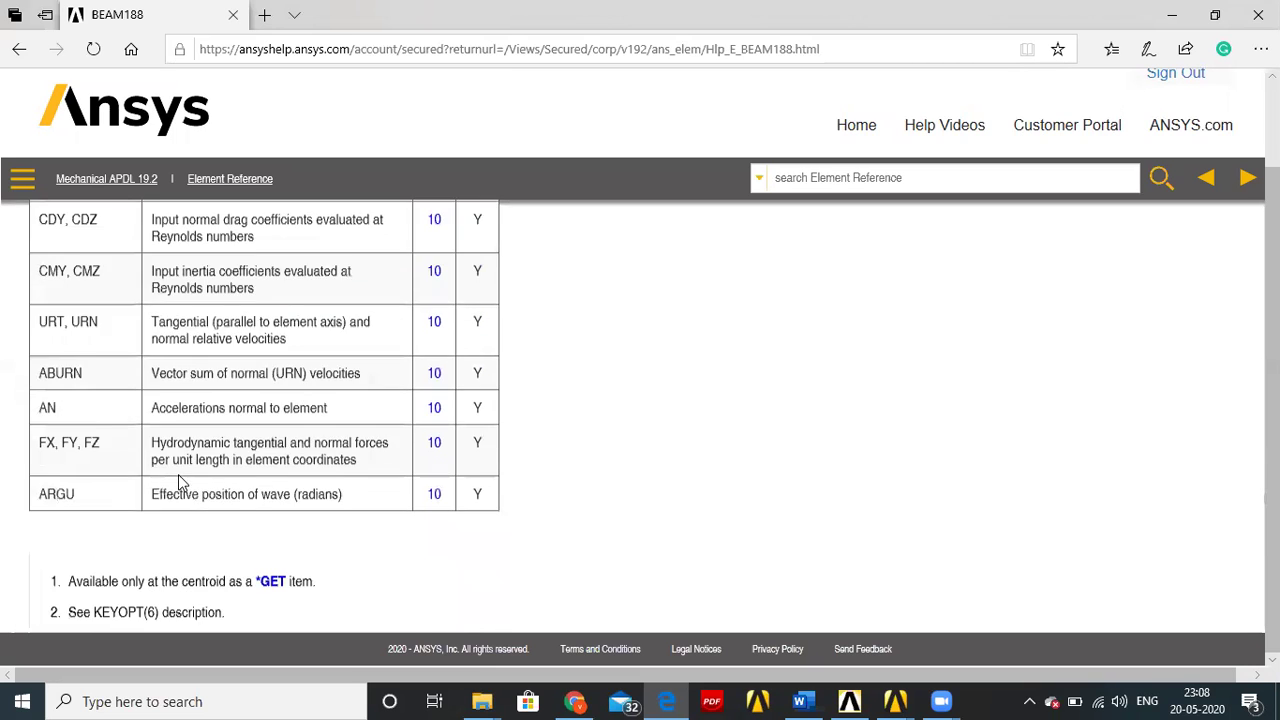
pyautogui.scroll(-10, 181, 483)
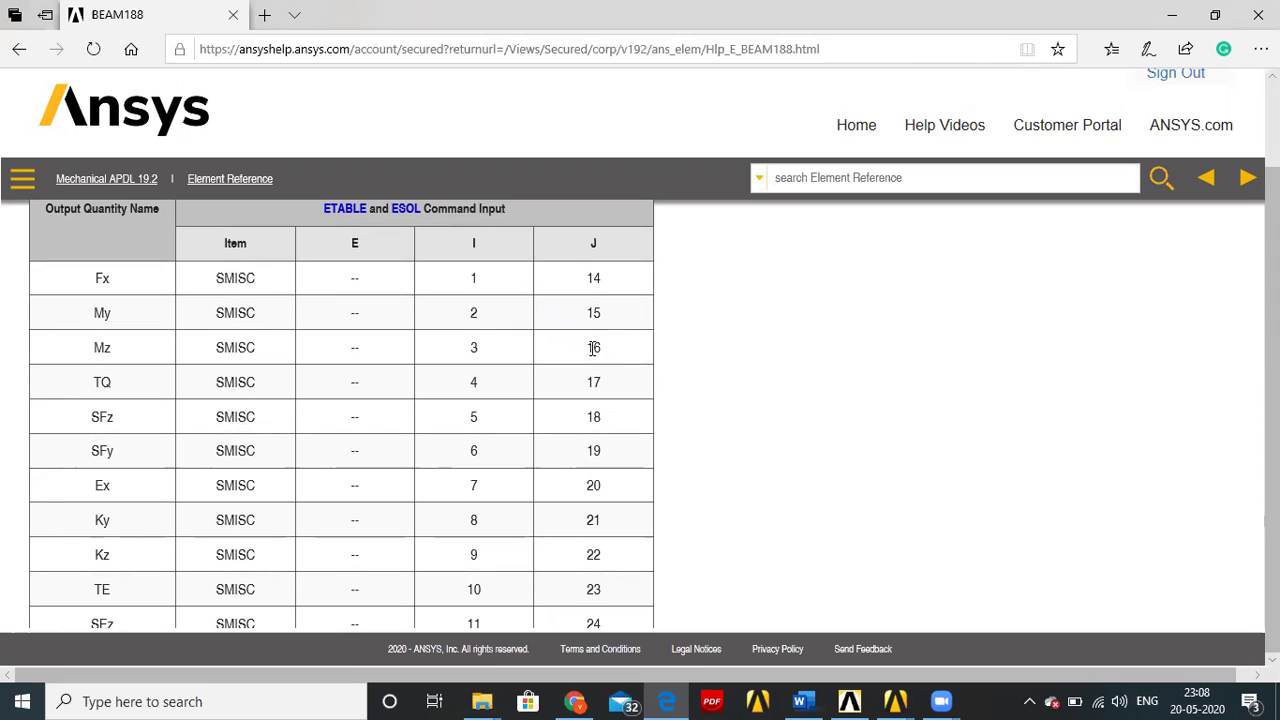
pyautogui.scroll(-1, 260, 468)
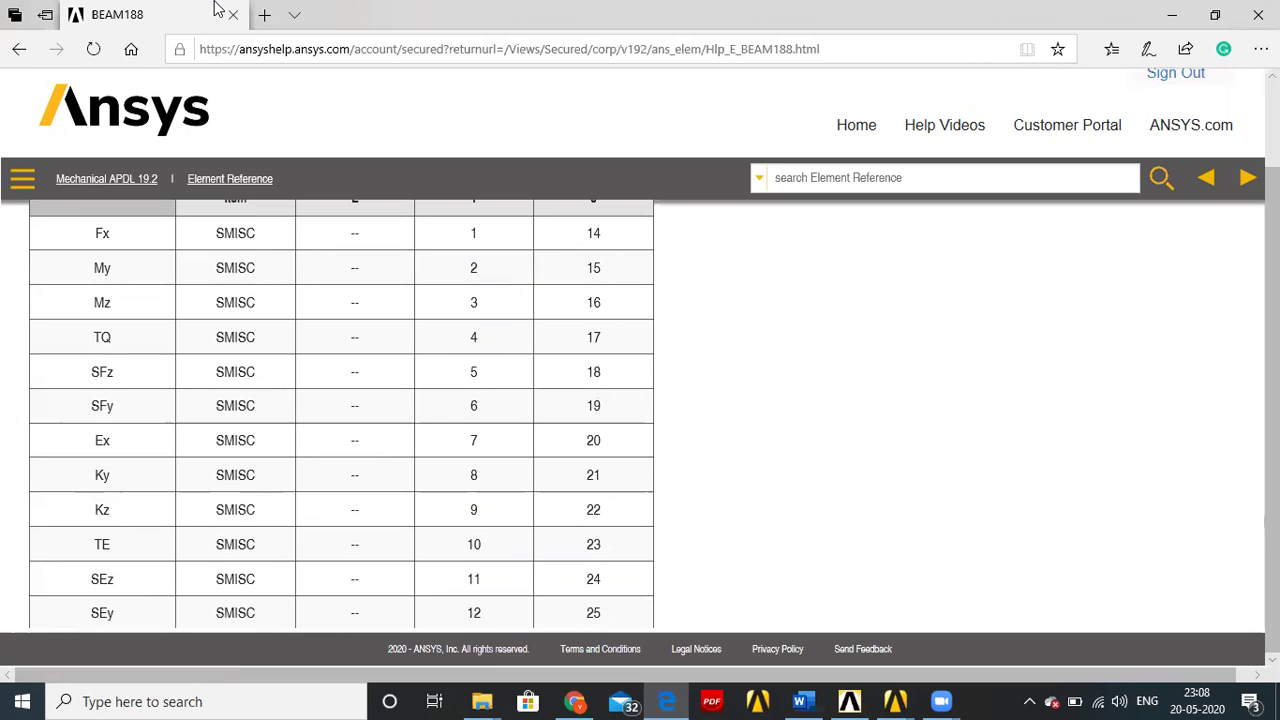
pyautogui.click(1172, 14)
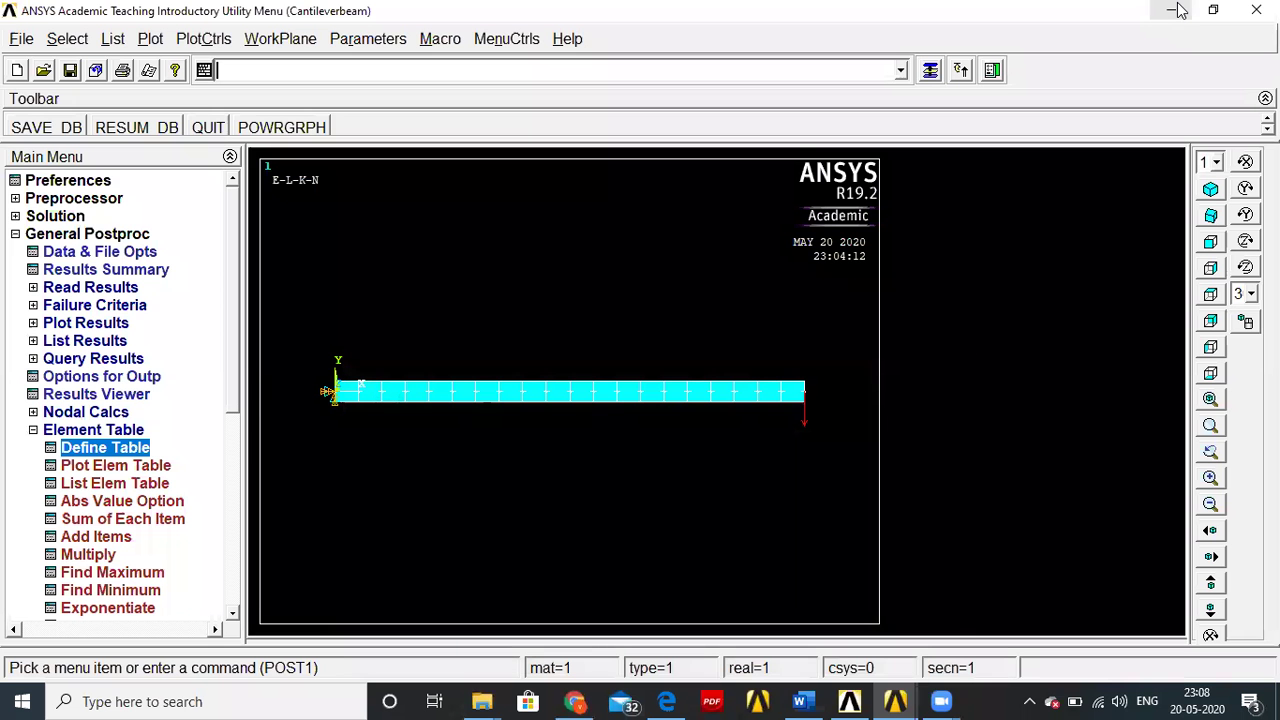
# Step: Plot the line element results on the undeformed beam with SMIS6 at node I and SMIS19 at node J
pyautogui.click(74, 323)
pyautogui.click(80, 360)
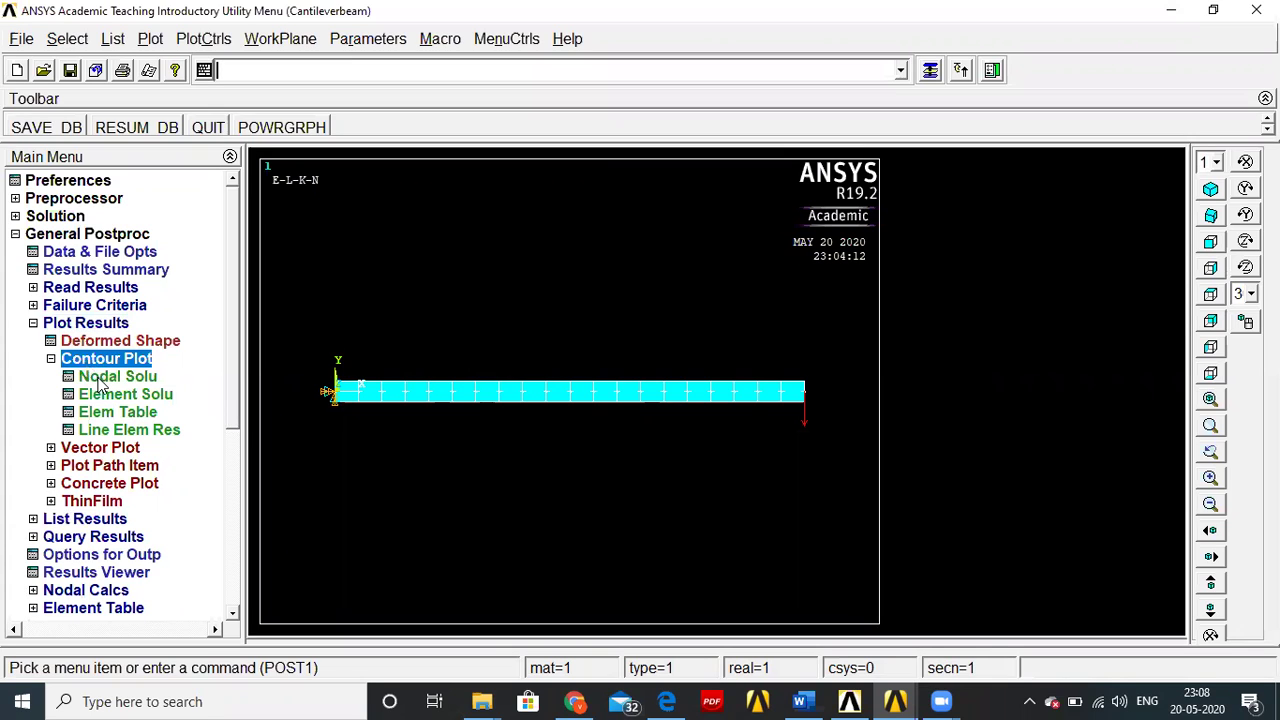
pyautogui.click(110, 432)
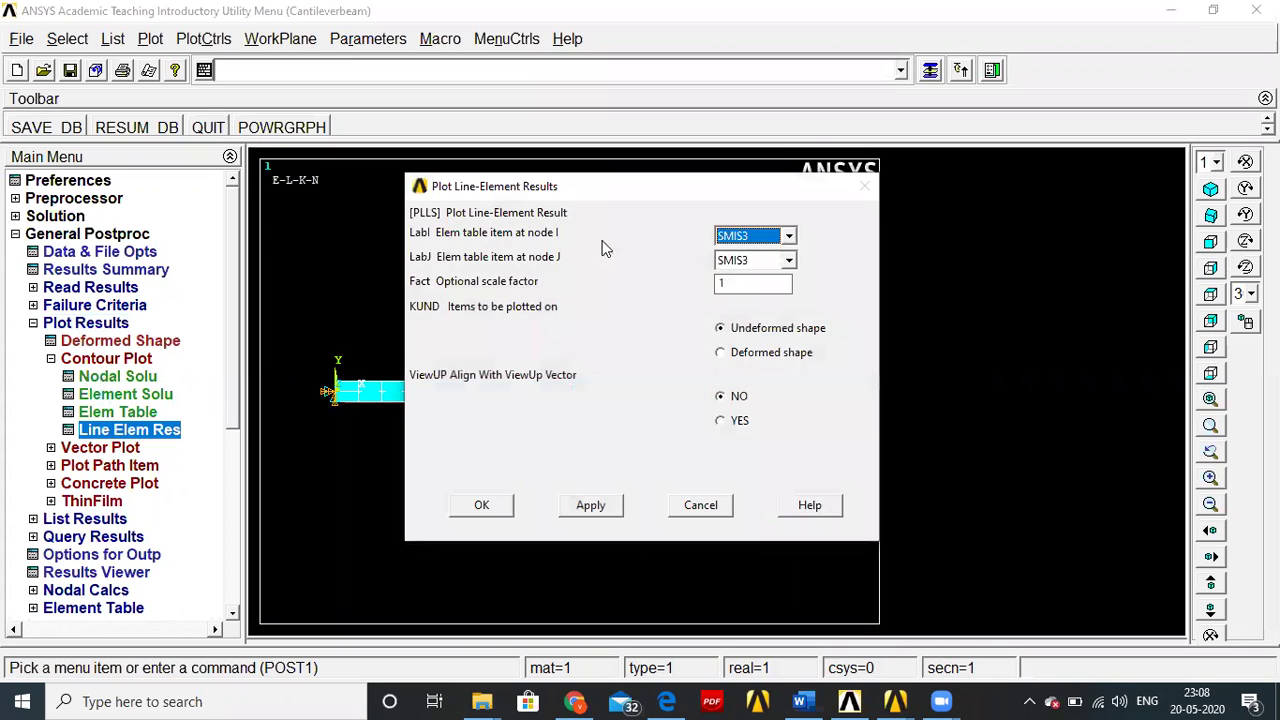
pyautogui.click(789, 260)
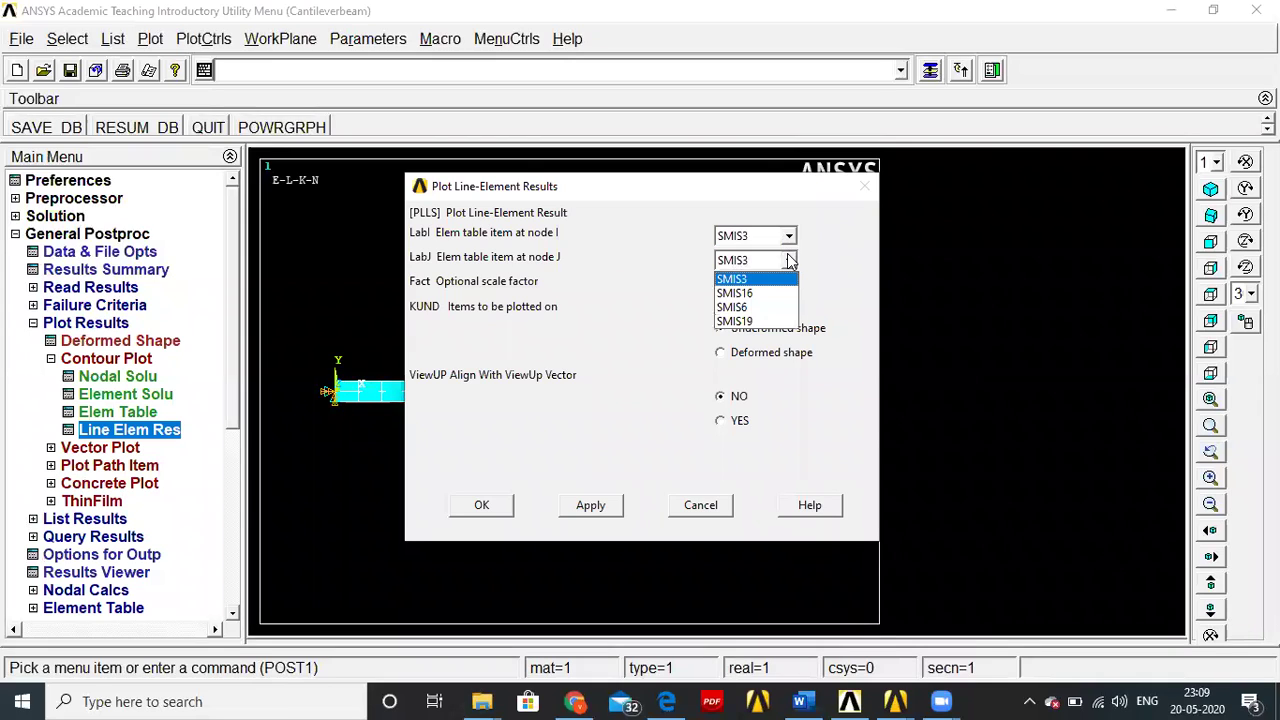
pyautogui.click(789, 237)
pyautogui.click(789, 237)
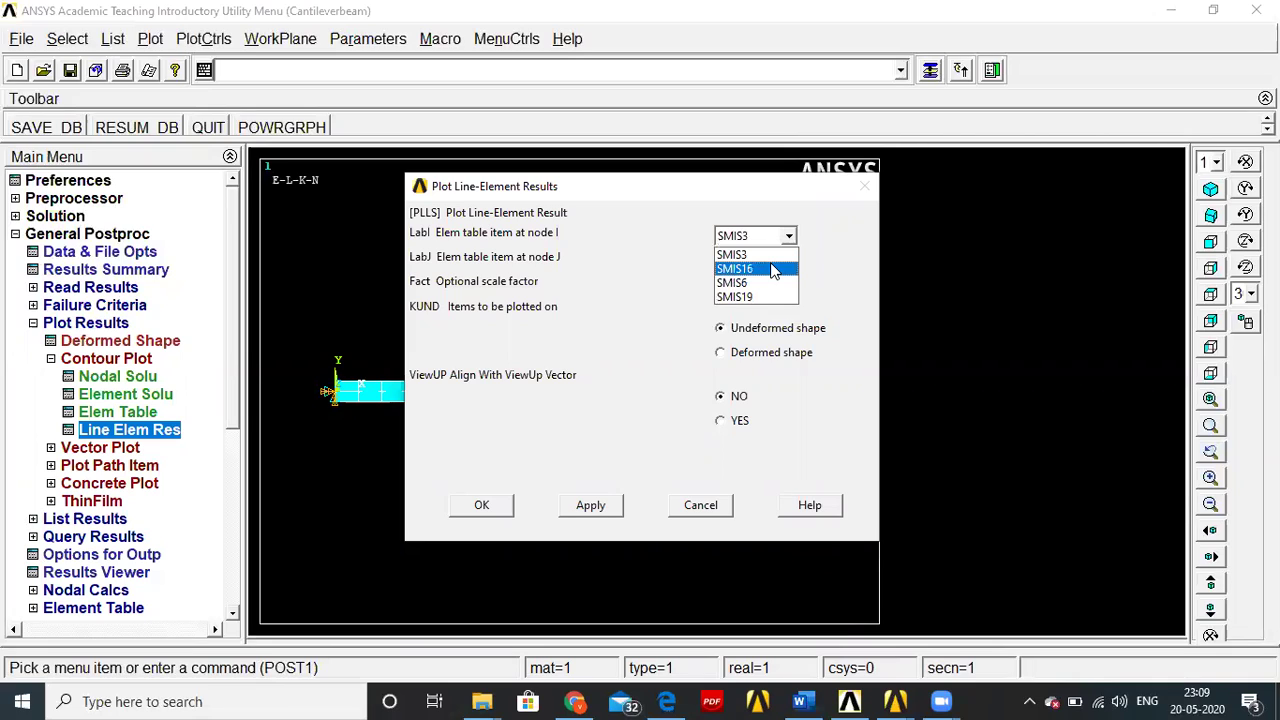
pyautogui.click(775, 283)
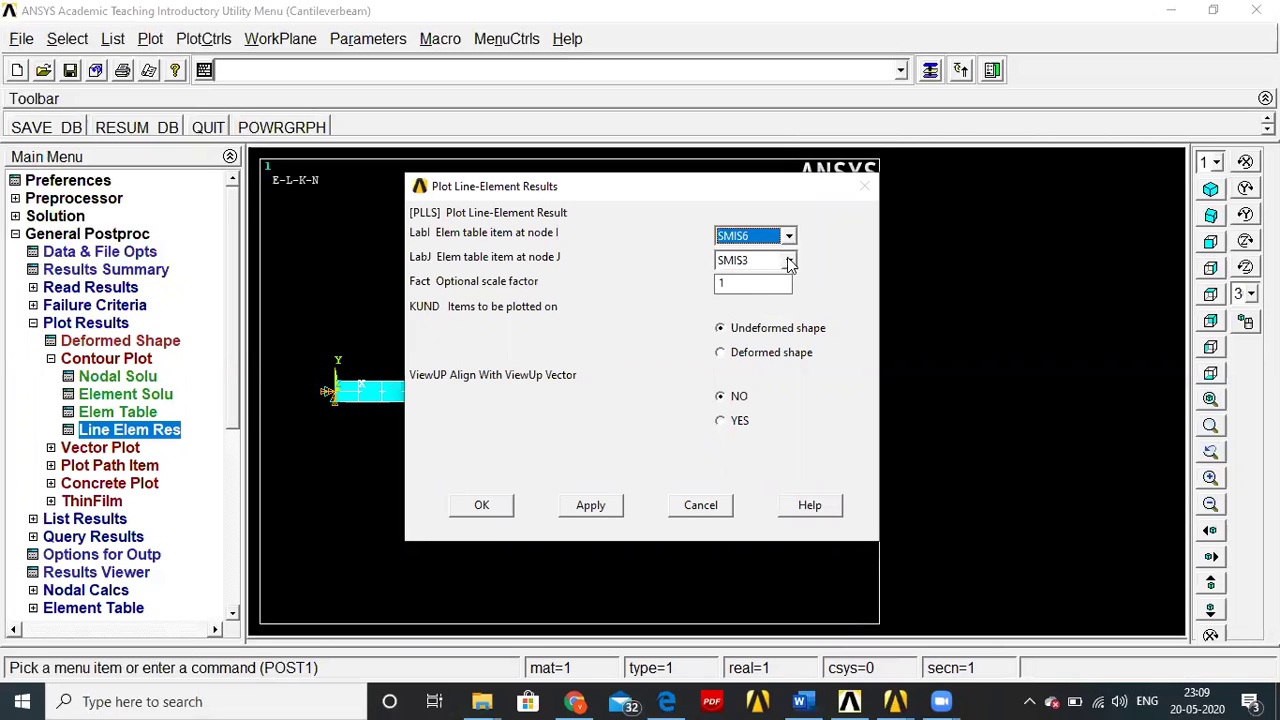
pyautogui.click(790, 262)
pyautogui.click(773, 326)
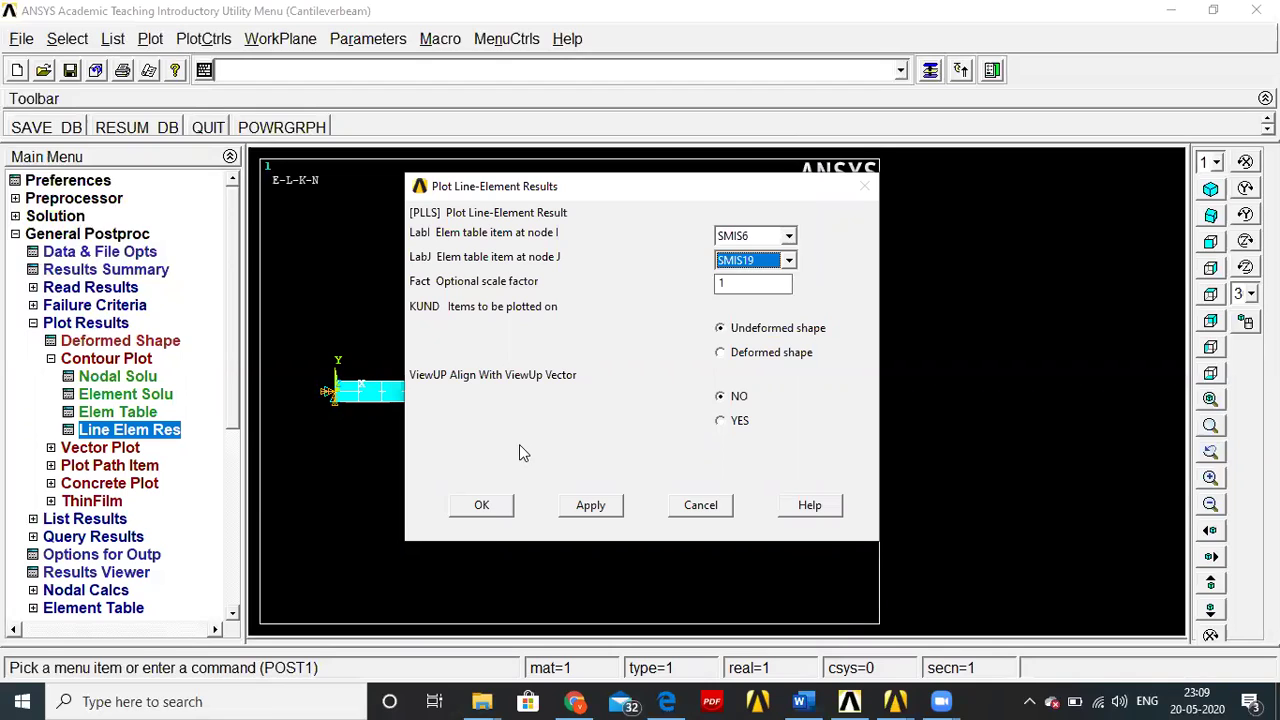
pyautogui.click(487, 503)
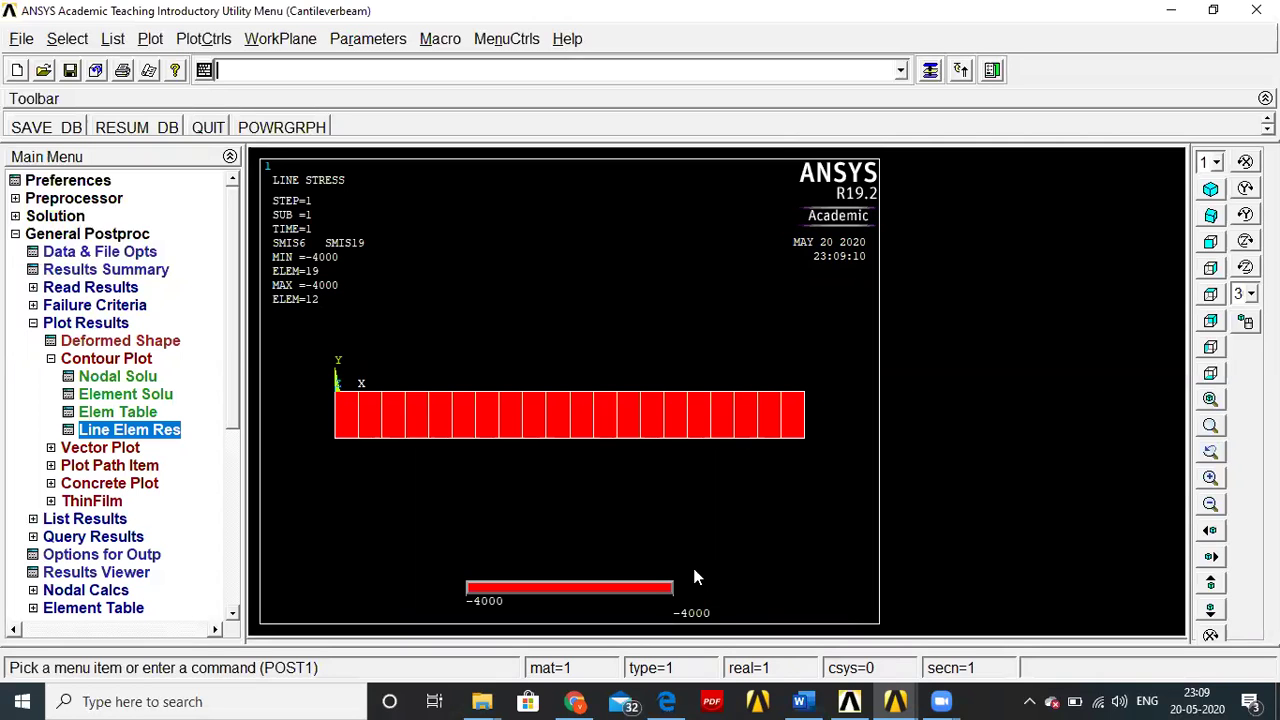
# Step: Switch to the Word lab manual, compare the shear force plot with its SFD solution sketch, and return to ANSYS
pyautogui.click(799, 701)
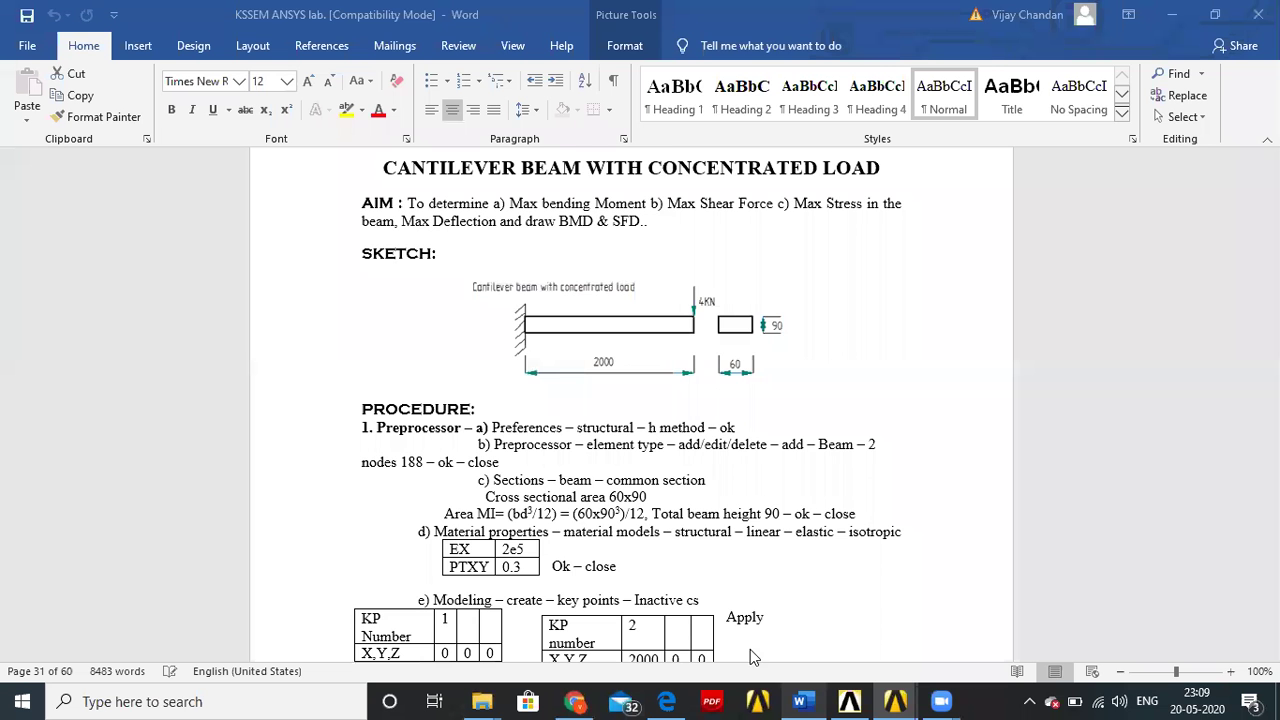
pyautogui.scroll(-15, 592, 527)
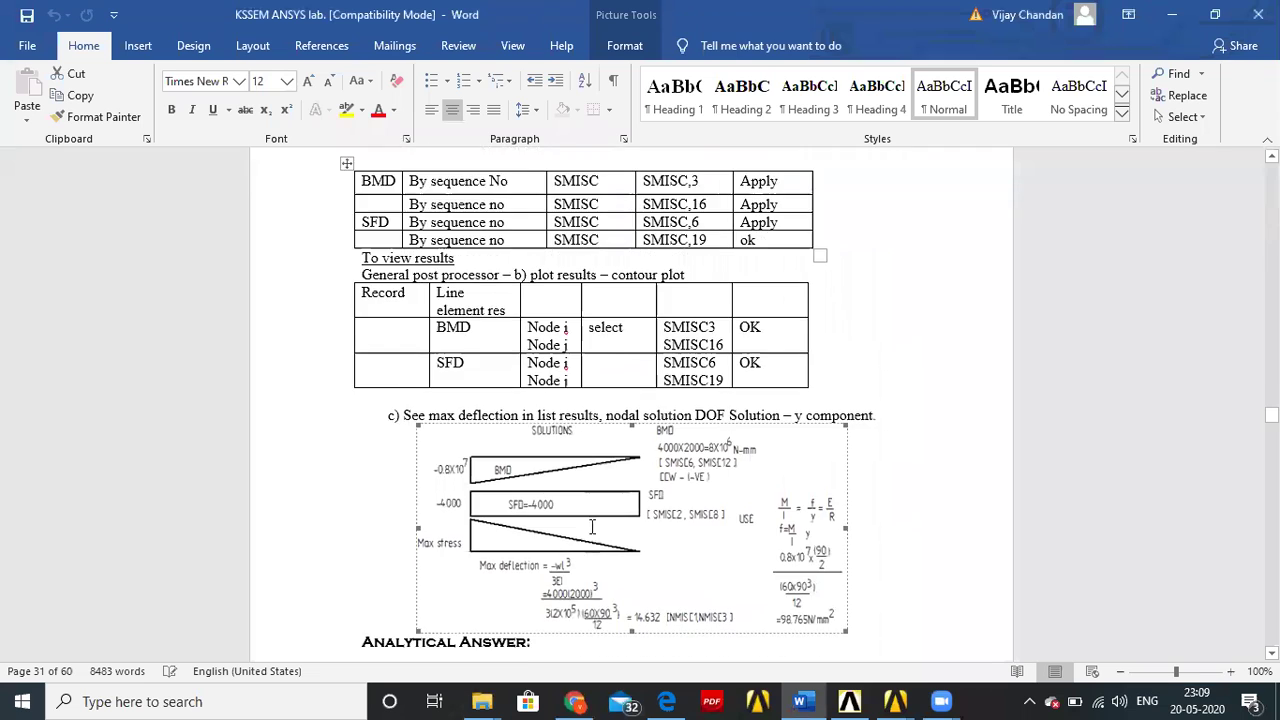
pyautogui.scroll(-3, 592, 527)
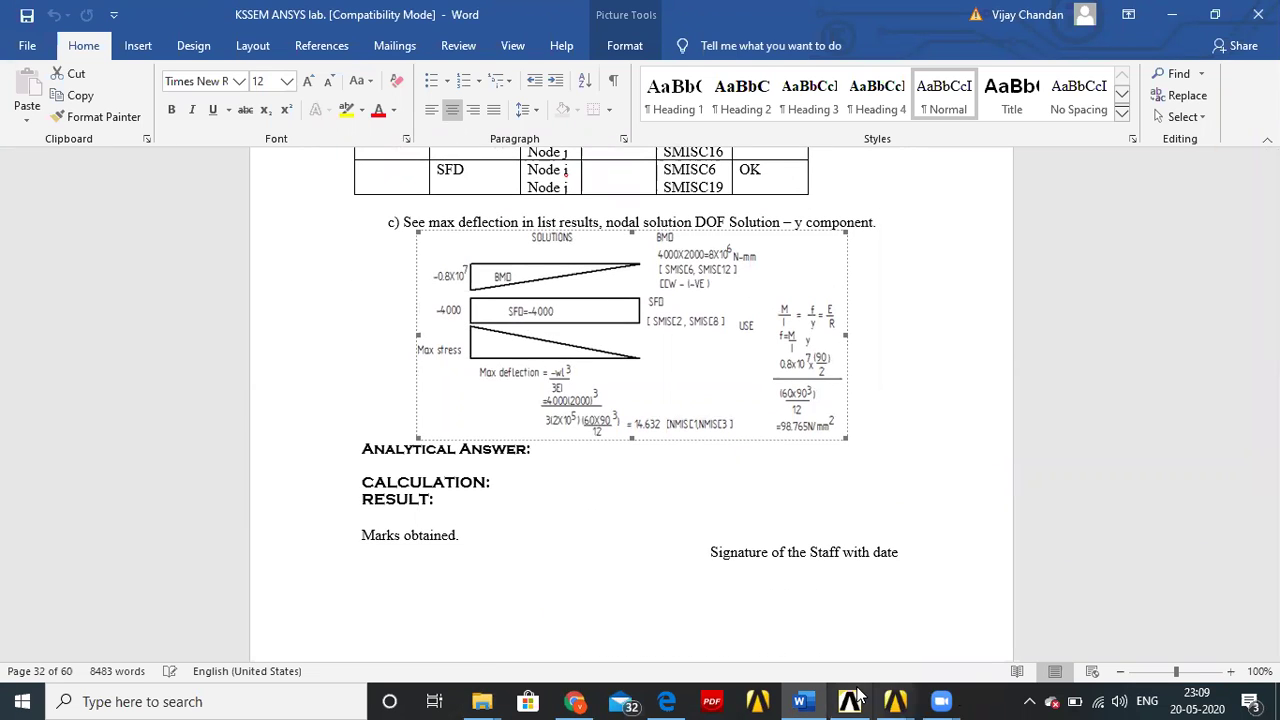
pyautogui.click(900, 700)
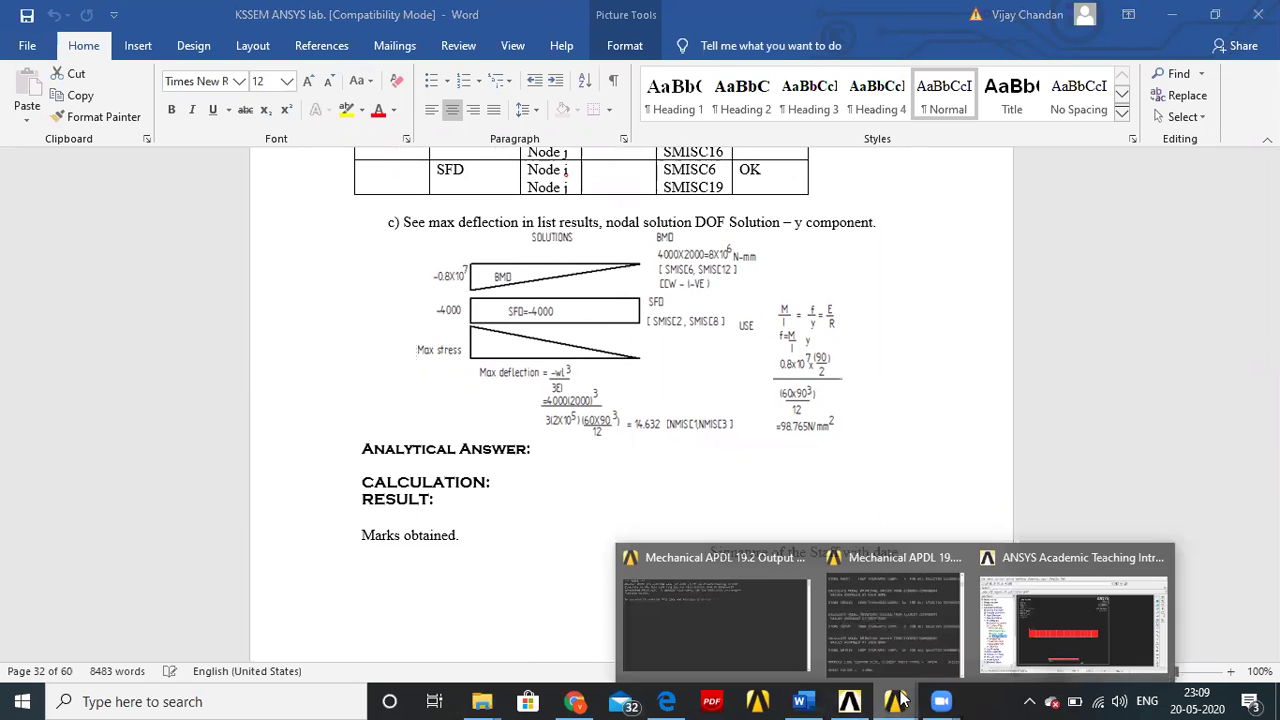
pyautogui.click(1042, 606)
# Step: Plot the line element results with SMIS3 at node I and SMIS16 at node J
pyautogui.click(132, 432)
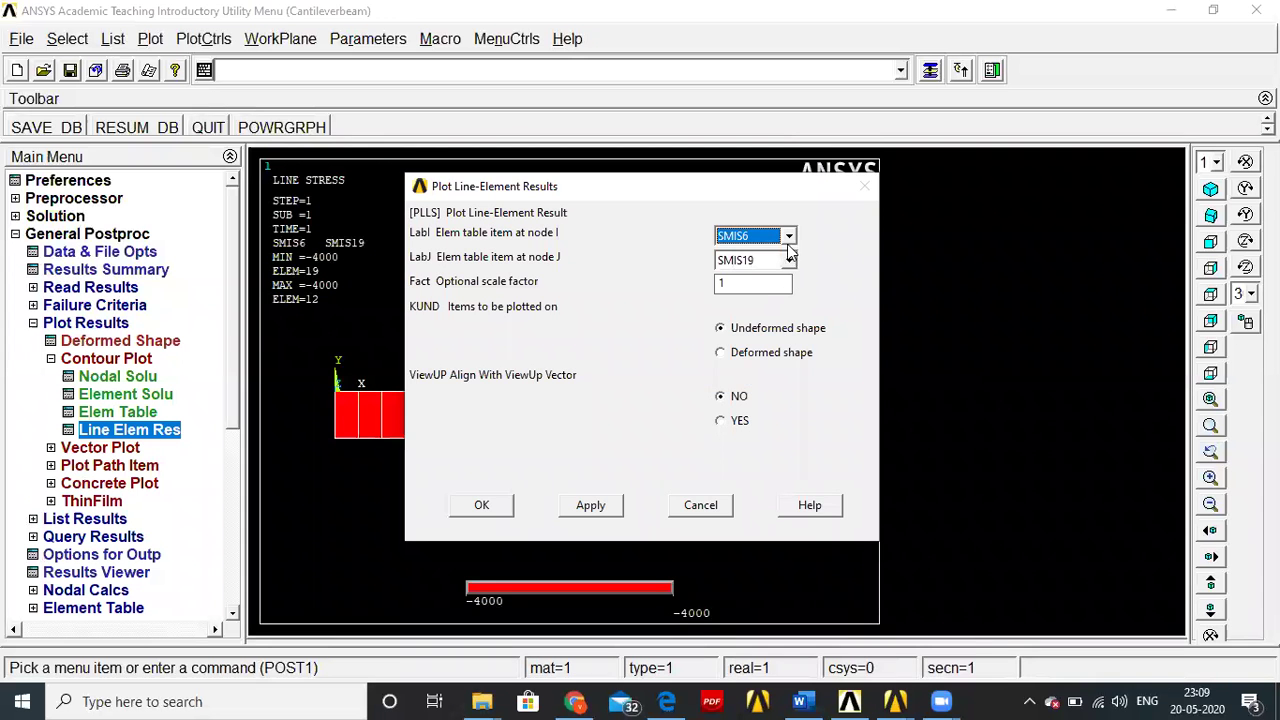
pyautogui.click(789, 237)
pyautogui.click(768, 262)
pyautogui.click(768, 262)
pyautogui.click(752, 322)
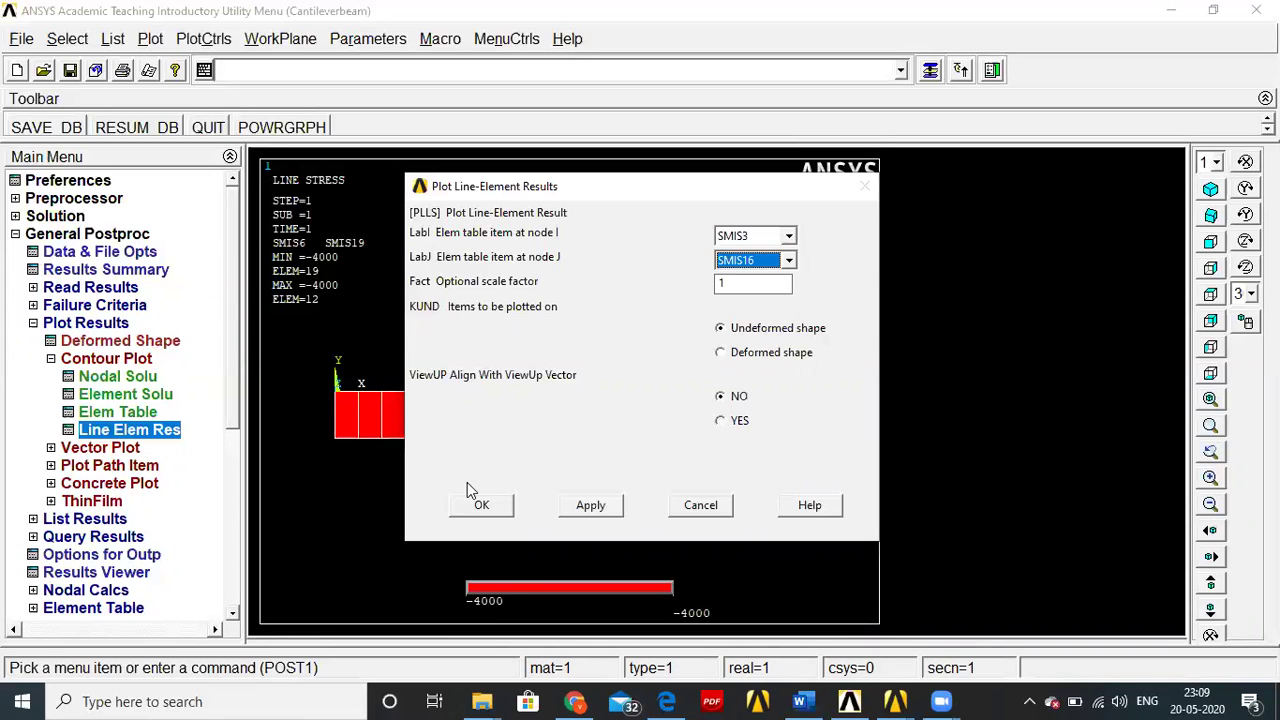
pyautogui.click(479, 505)
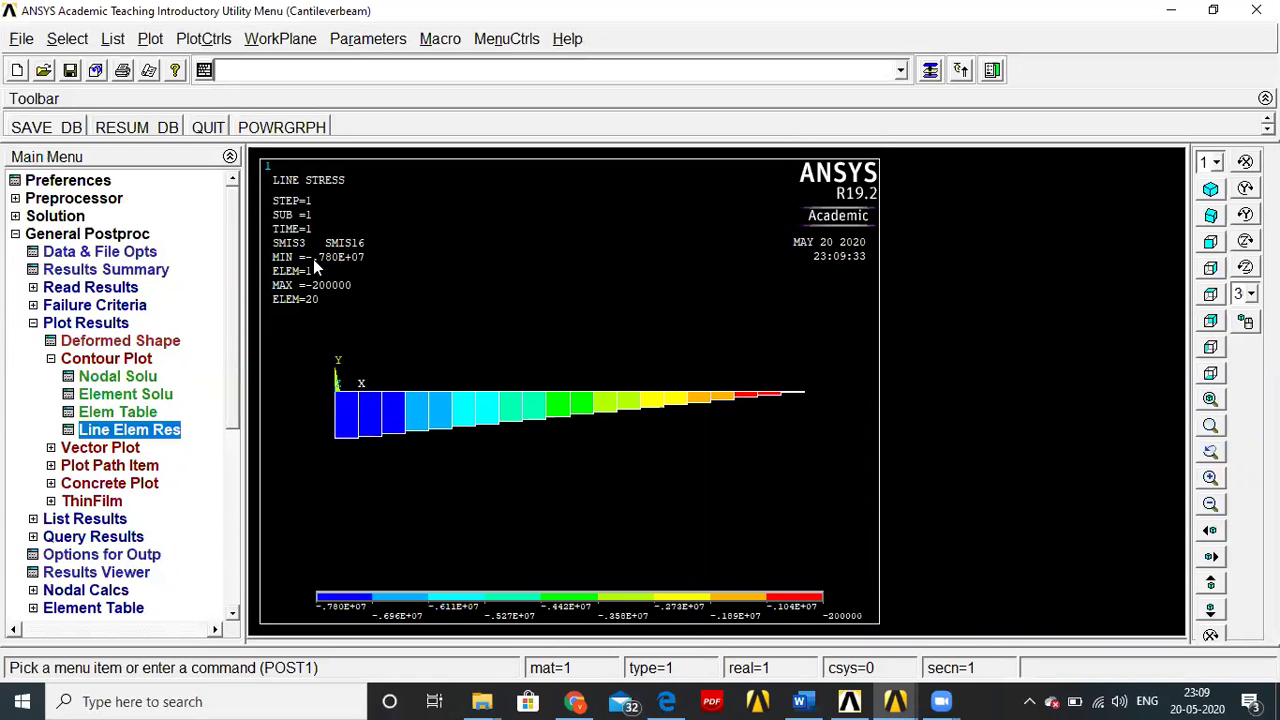
# Step: Compare the bending moment plot with the BMD solution sketch in the Word lab manual and return to ANSYS
pyautogui.moveTo(799, 701)
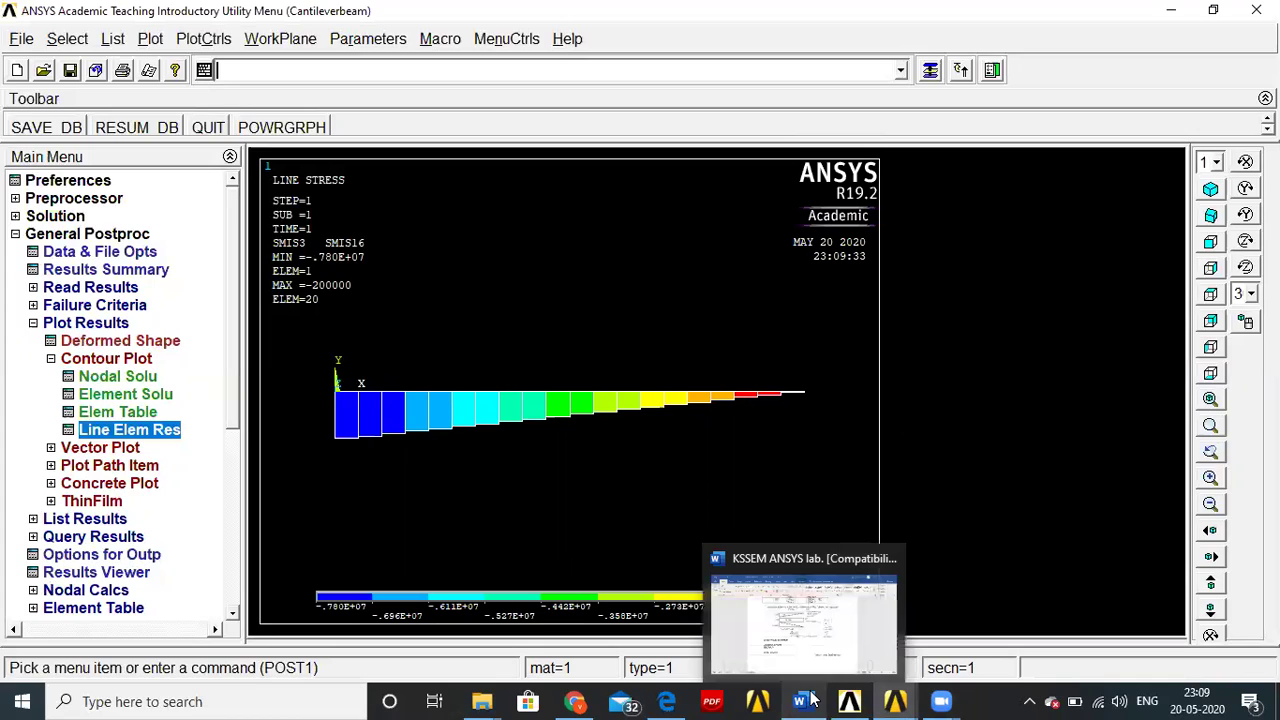
pyautogui.click(822, 628)
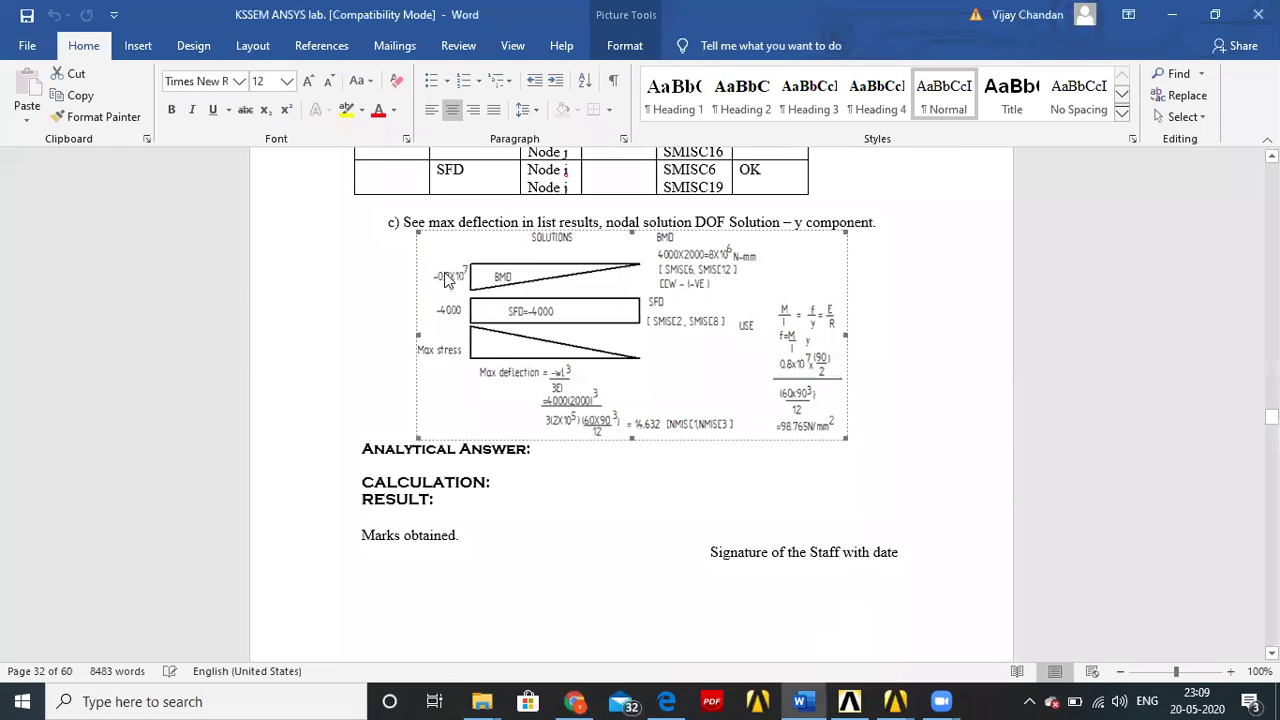
pyautogui.click(897, 700)
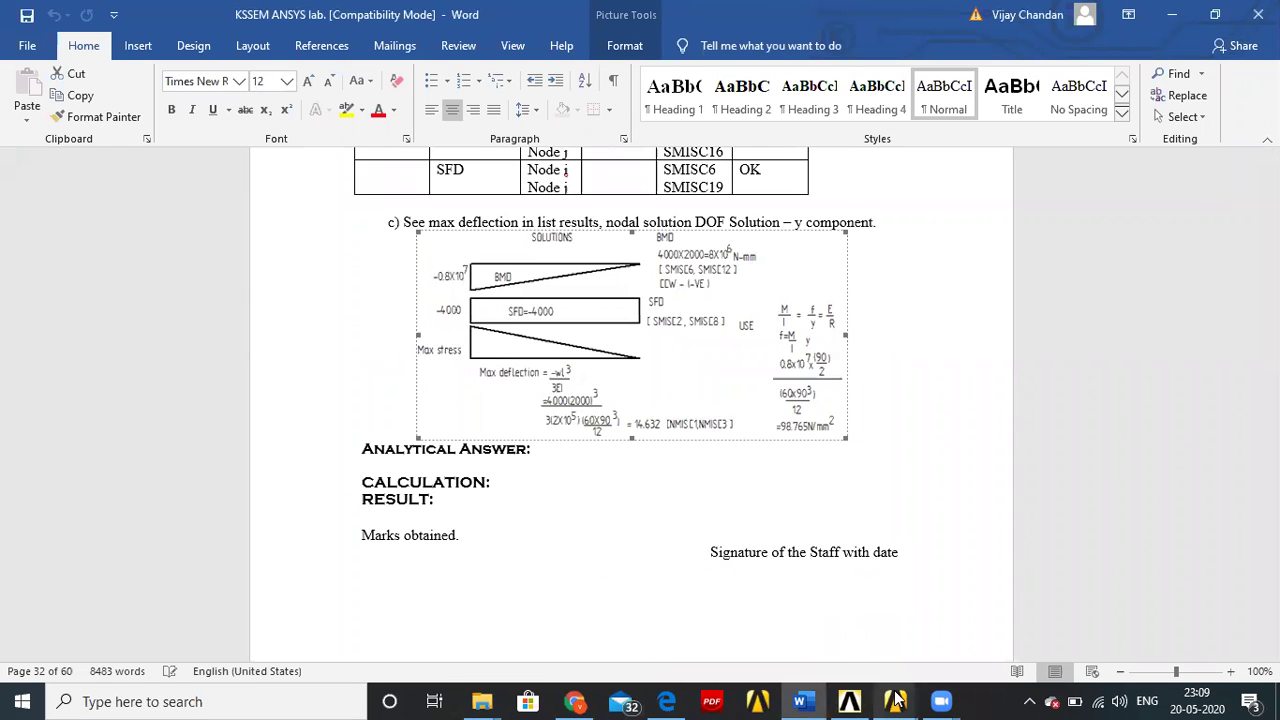
pyautogui.click(1029, 617)
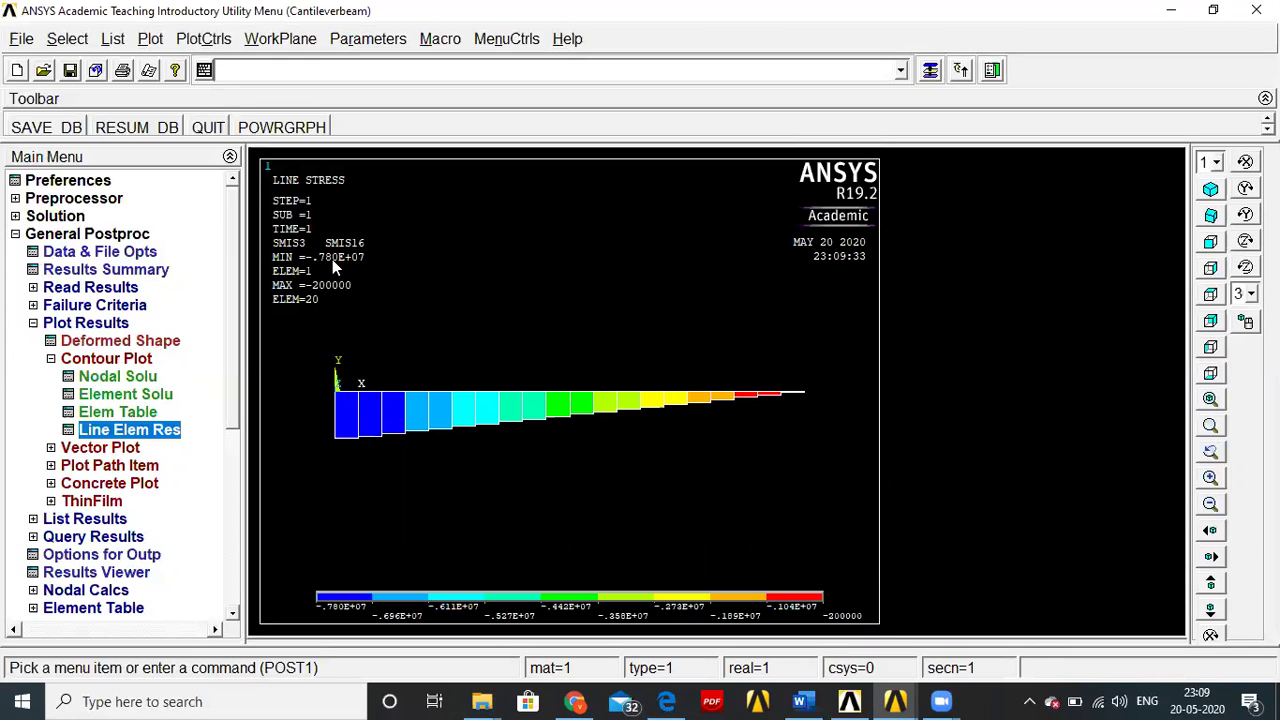
# Step: Collapse the postprocessing tree and open the Session Editor, moving its window clear of the plot's result values
pyautogui.click(96, 328)
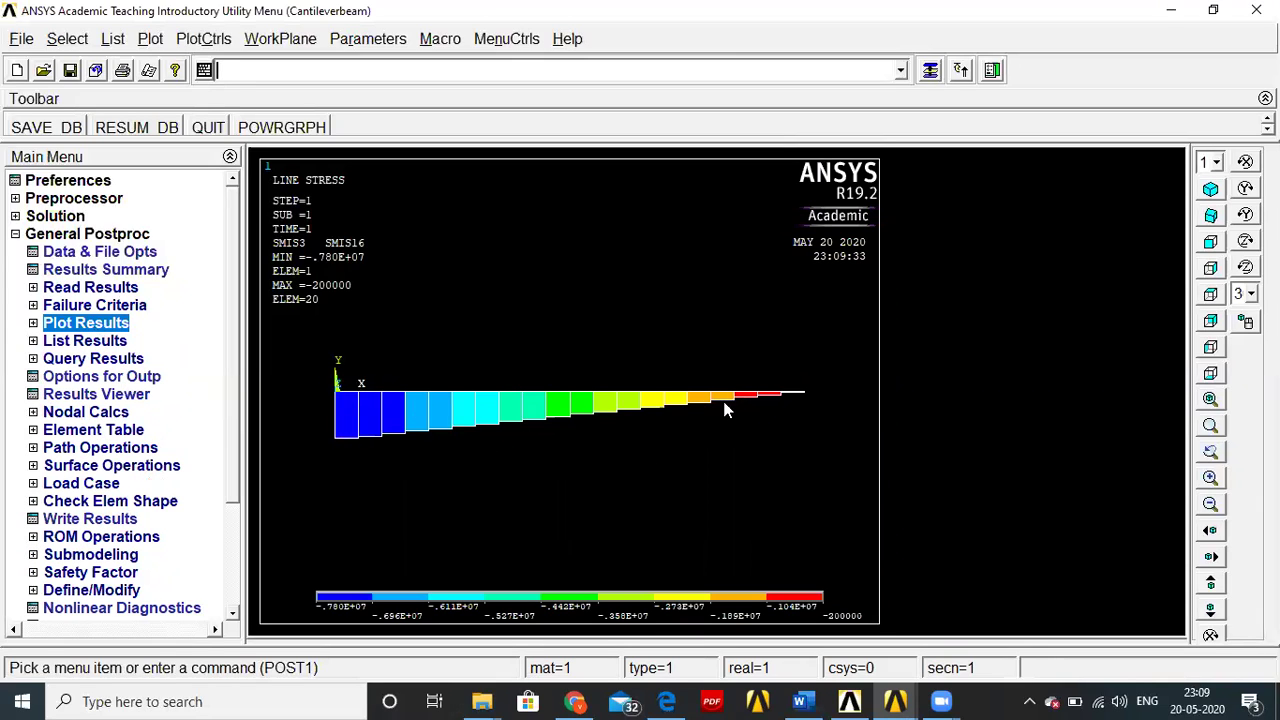
pyautogui.click(80, 236)
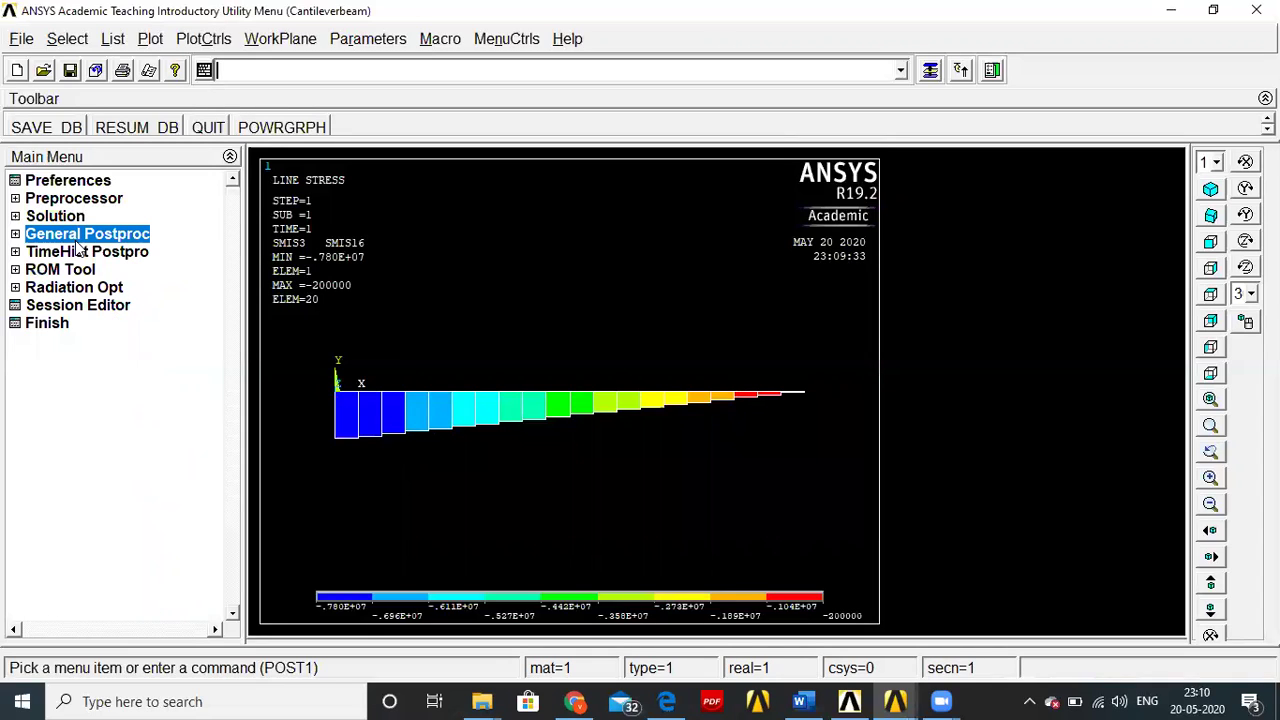
pyautogui.click(72, 313)
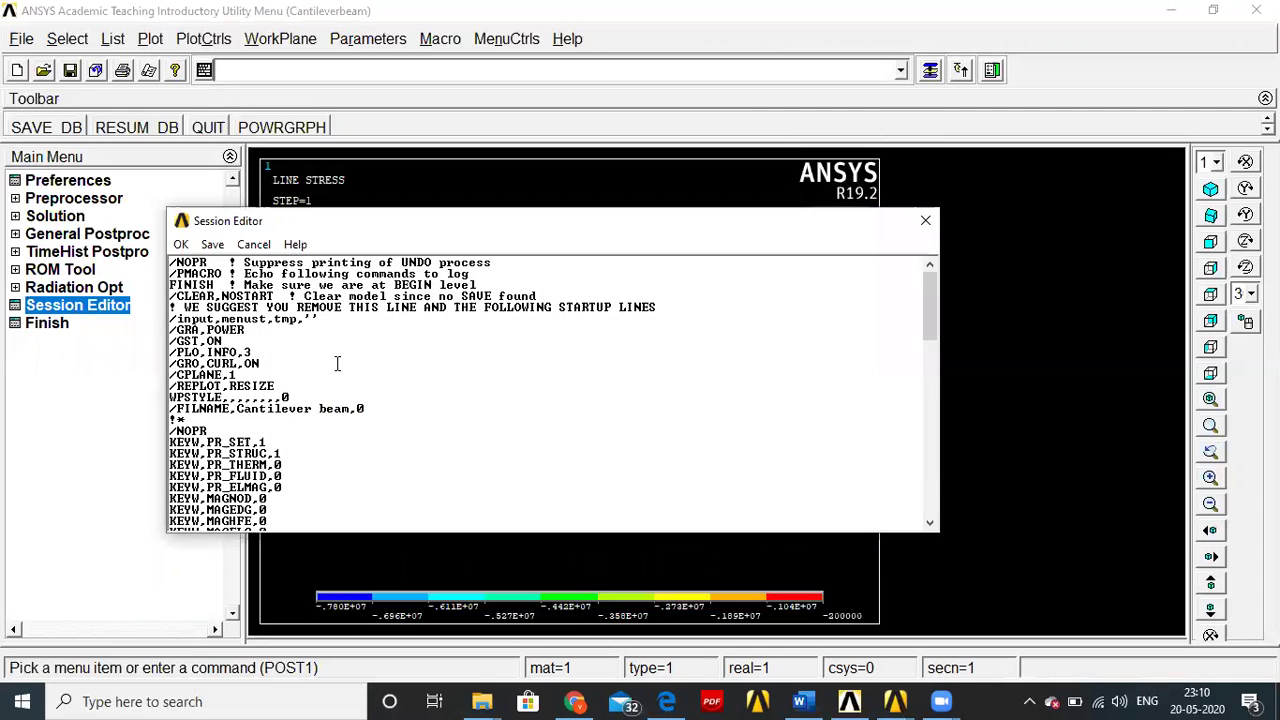
pyautogui.scroll(-2, 337, 364)
pyautogui.scroll(-9, 337, 364)
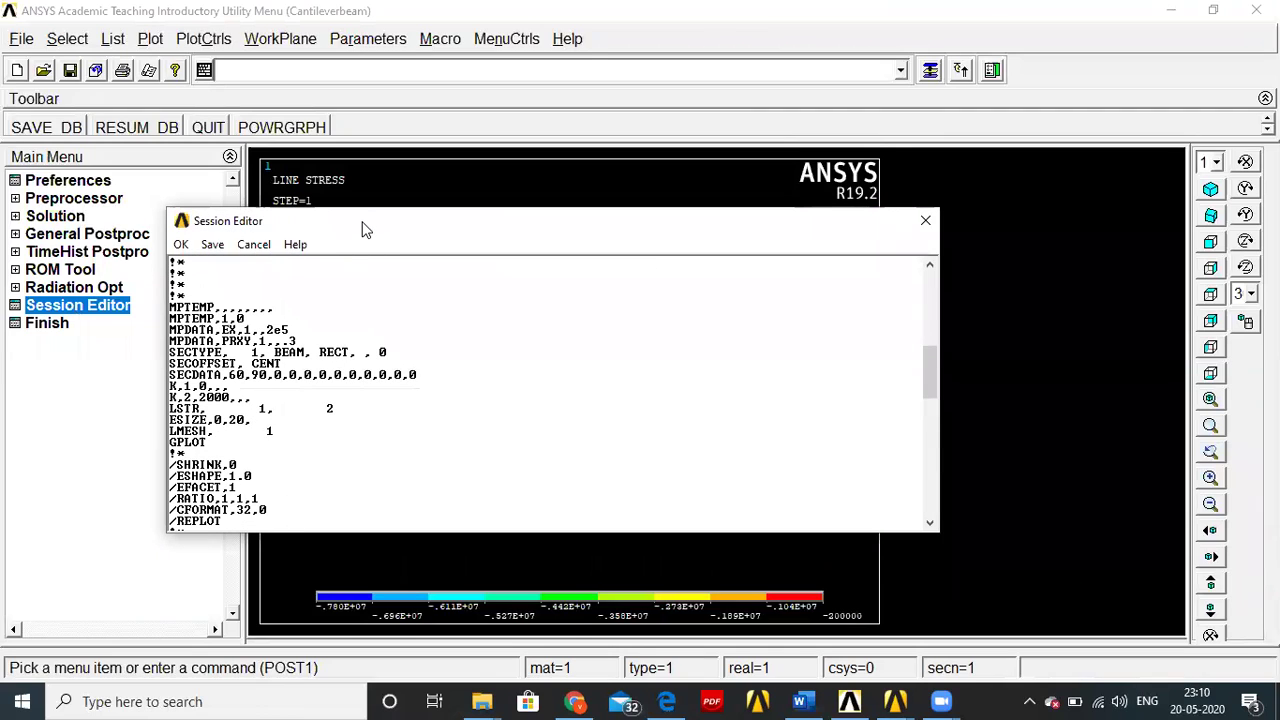
pyautogui.moveTo(362, 227); pyautogui.dragTo(475, 342)
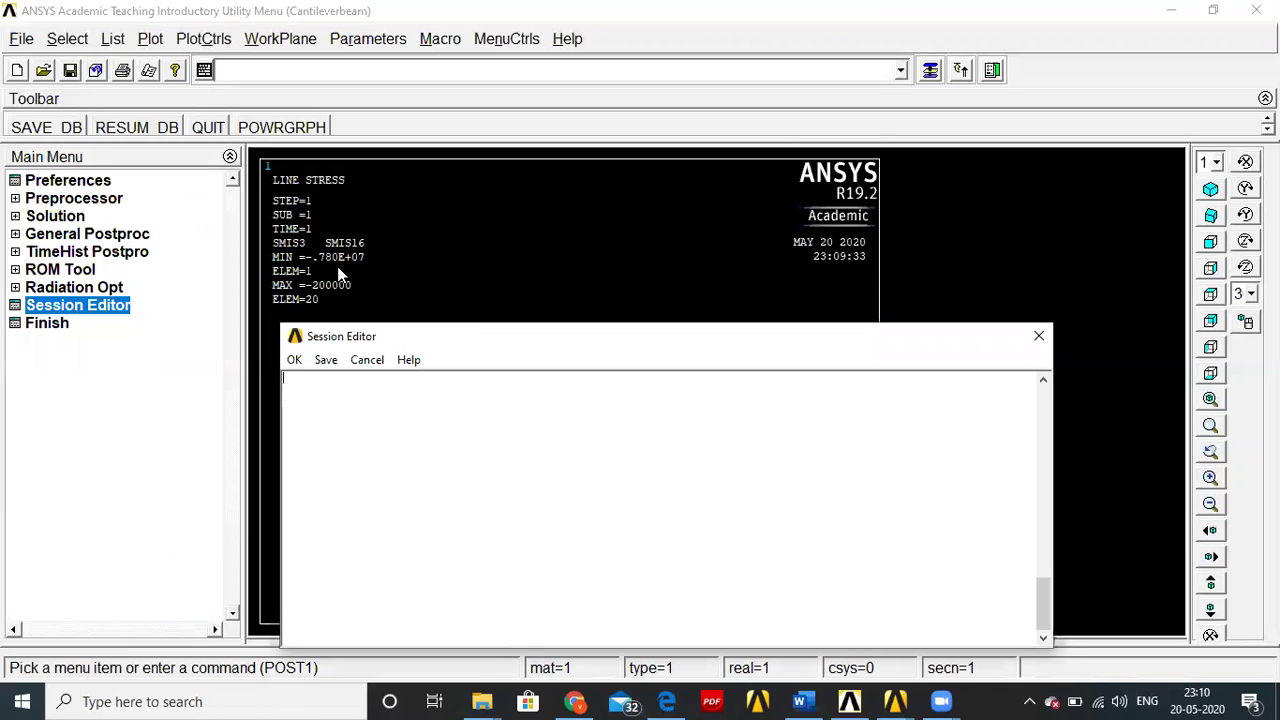
# Step: Change the ESIZE command in the session log to 200 element divisions, rerun the session and dismiss the solution note
pyautogui.scroll(5, 426, 529)
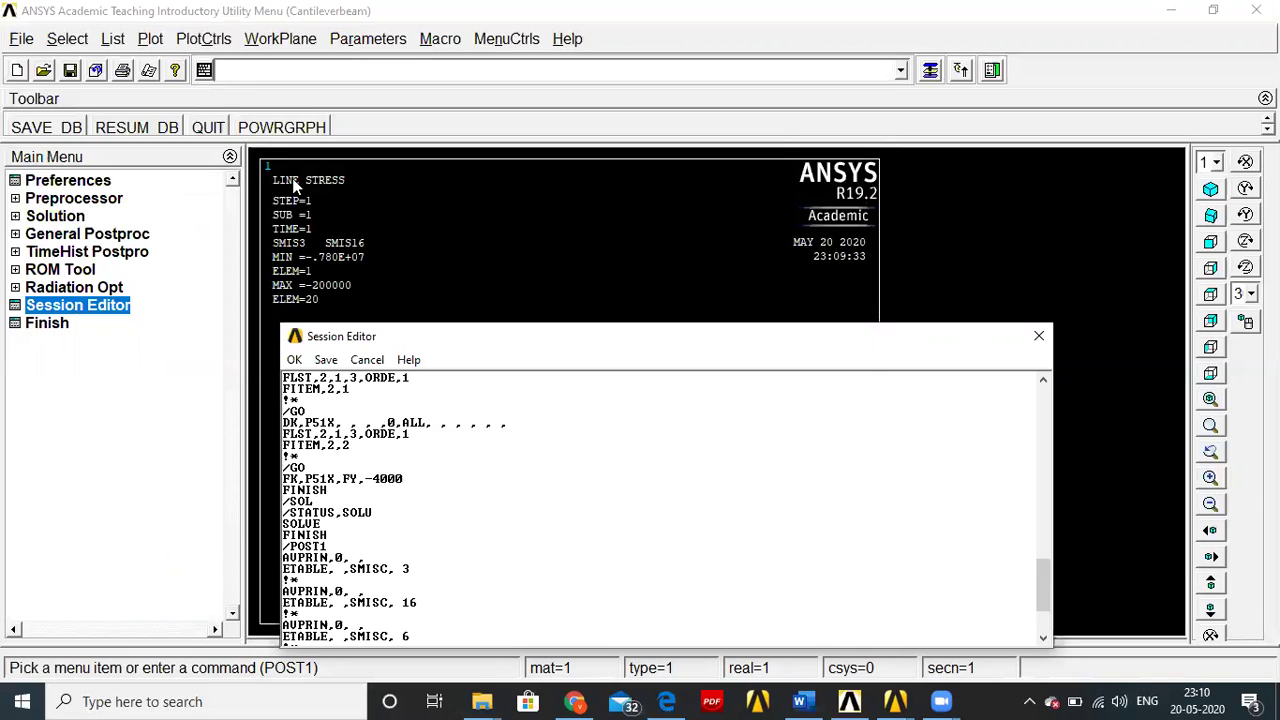
pyautogui.scroll(-1, 459, 474)
pyautogui.scroll(-3, 459, 474)
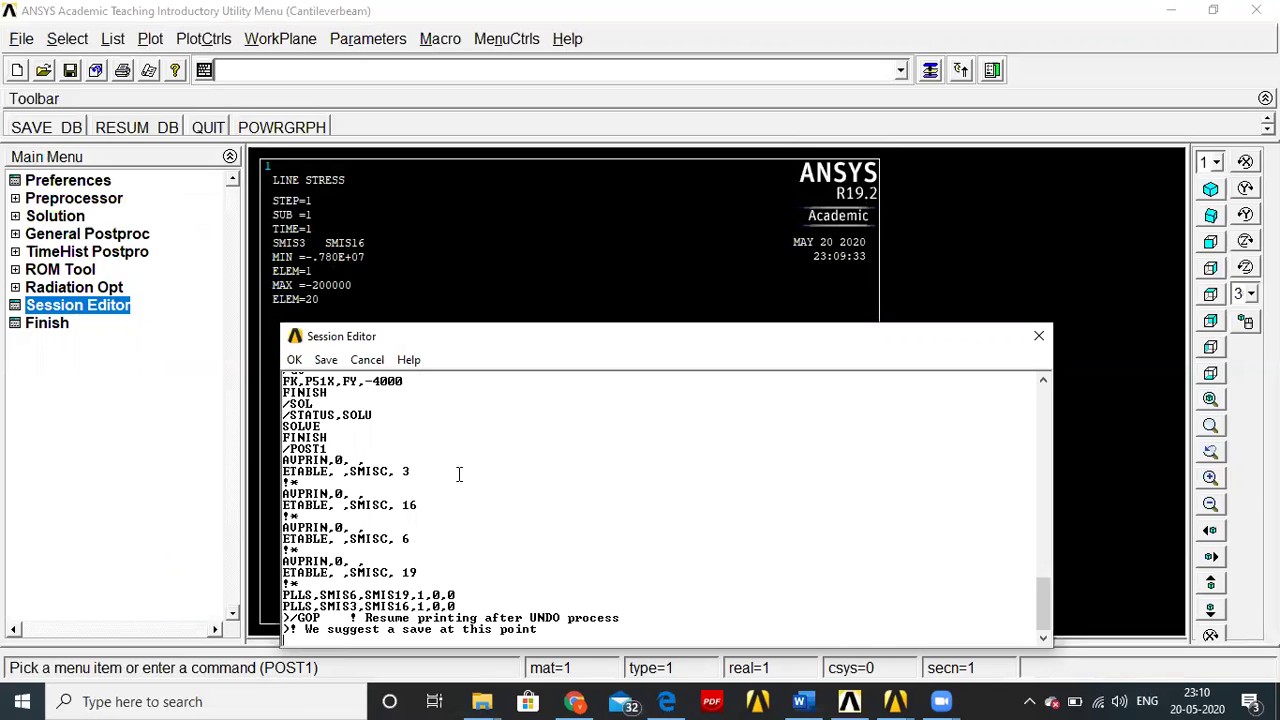
pyautogui.scroll(3, 459, 474)
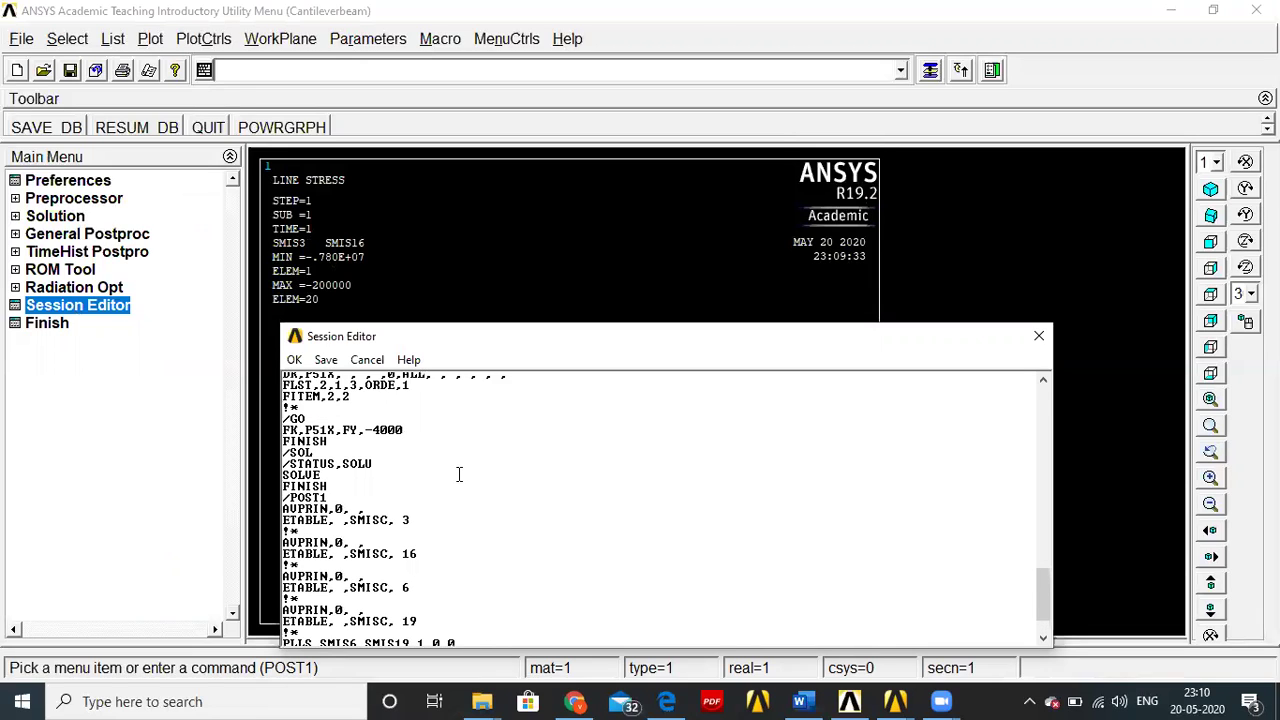
pyautogui.scroll(4, 459, 474)
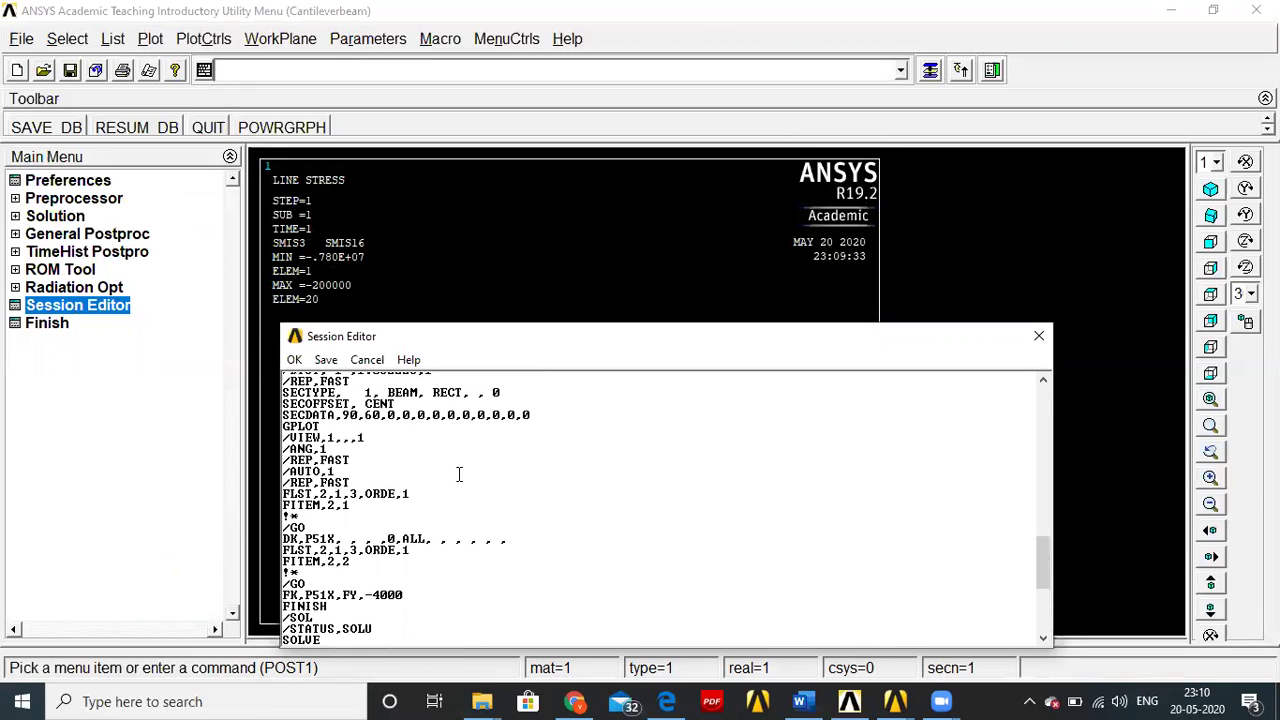
pyautogui.scroll(2, 459, 474)
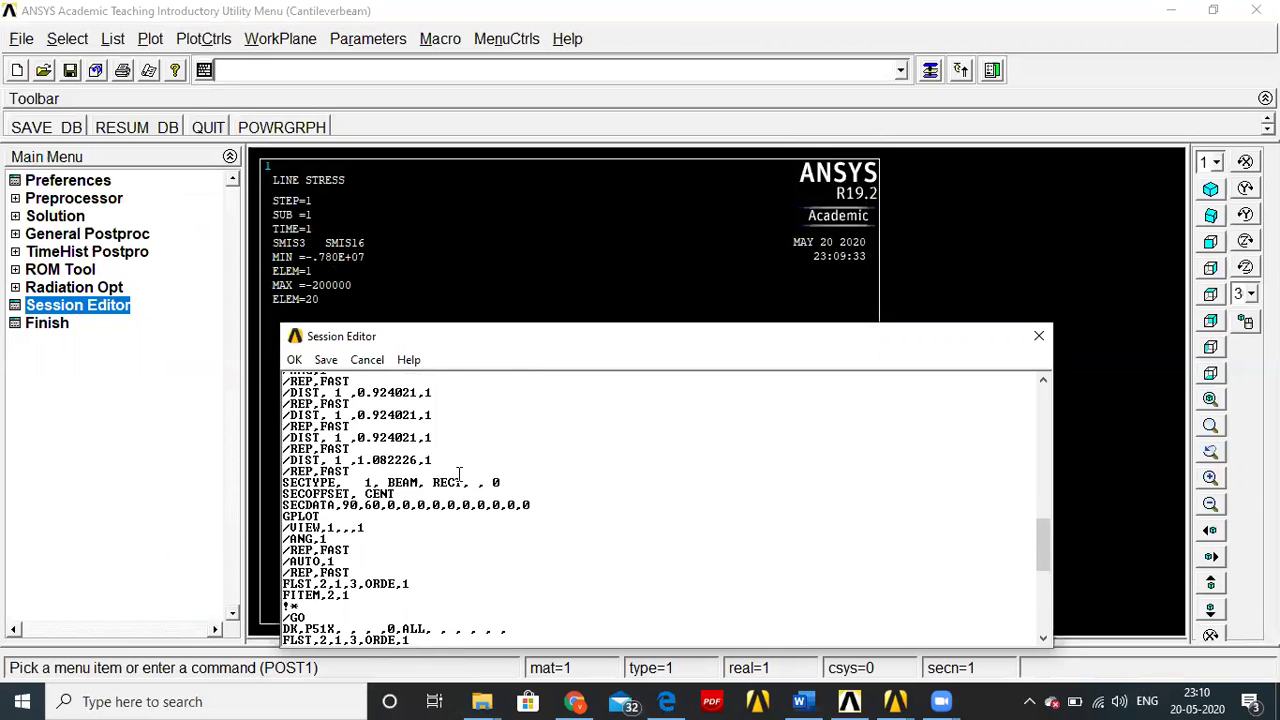
pyautogui.scroll(5, 459, 474)
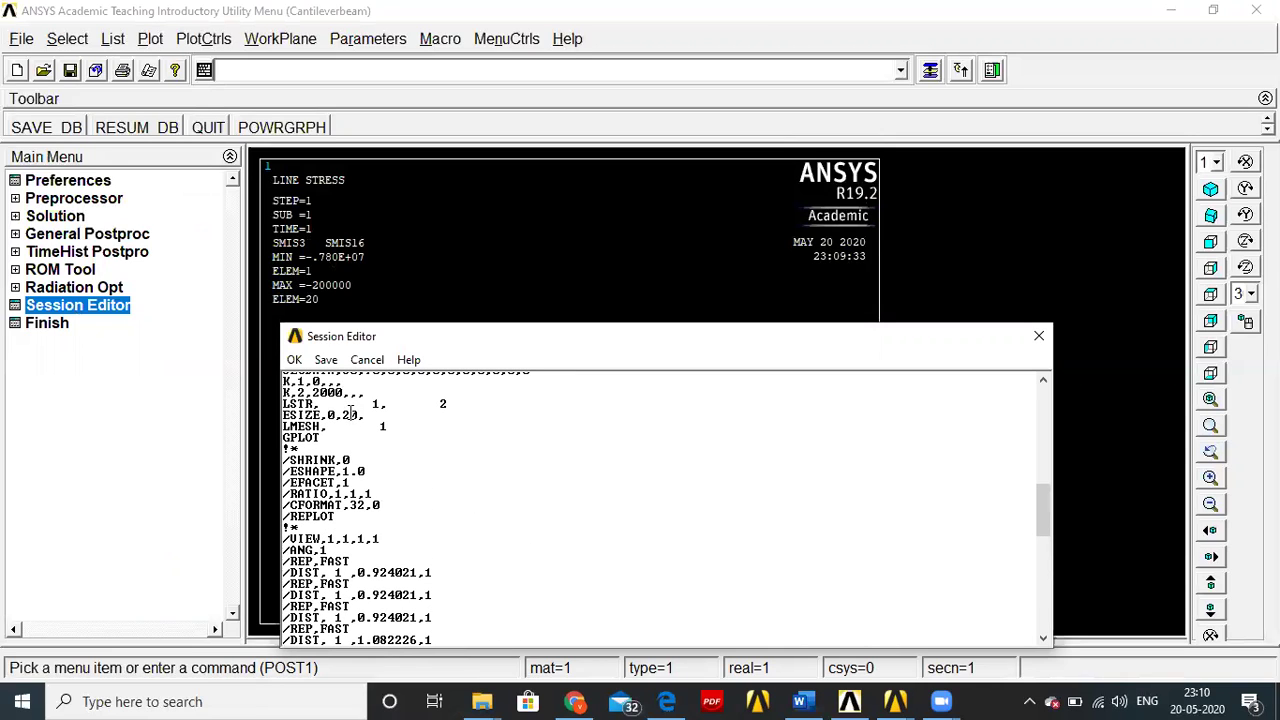
pyautogui.write('0')
pyautogui.click(295, 361)
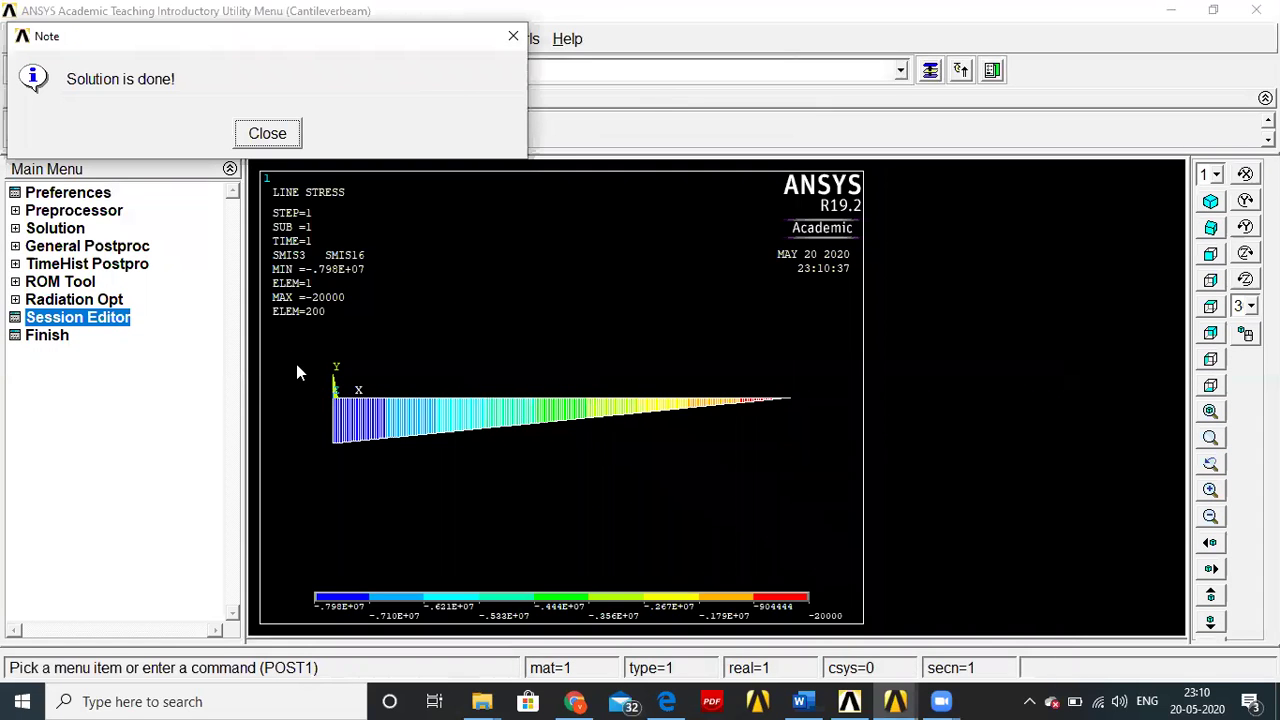
pyautogui.click(281, 140)
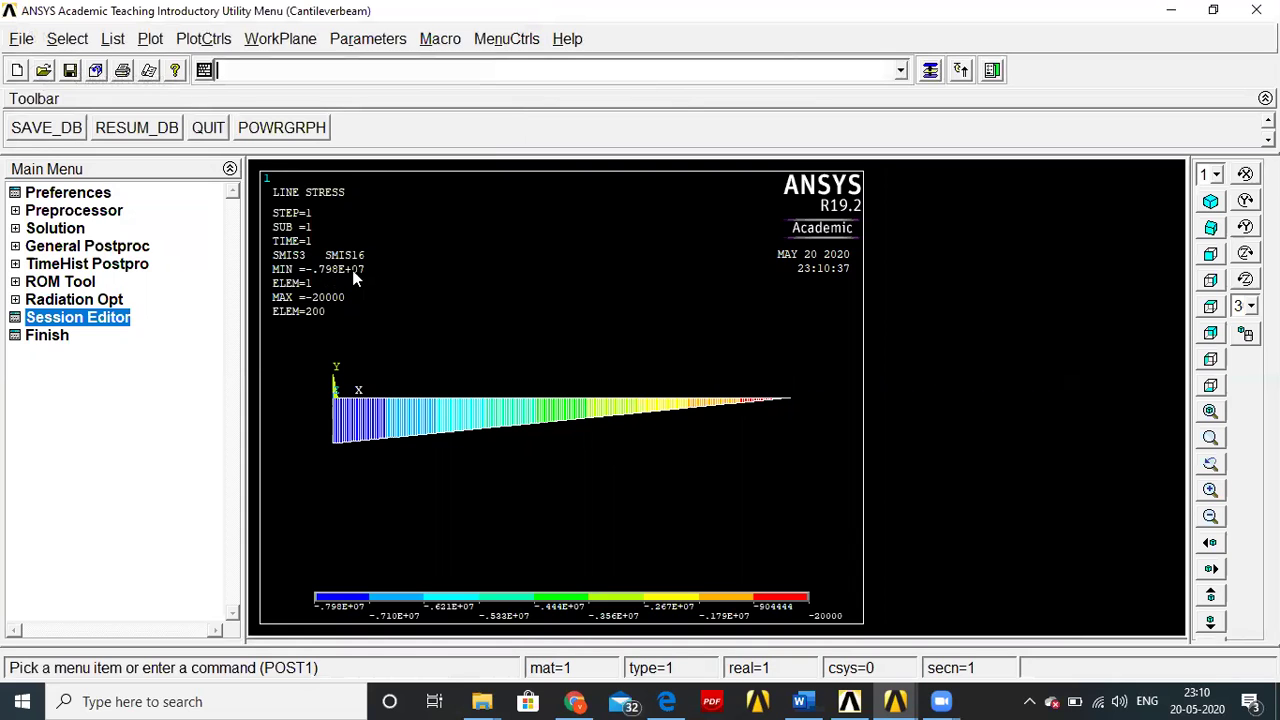
# Step: Check the refined bending moment plot against the solution in the Word lab manual and review its steps for viewing results
pyautogui.click(812, 701)
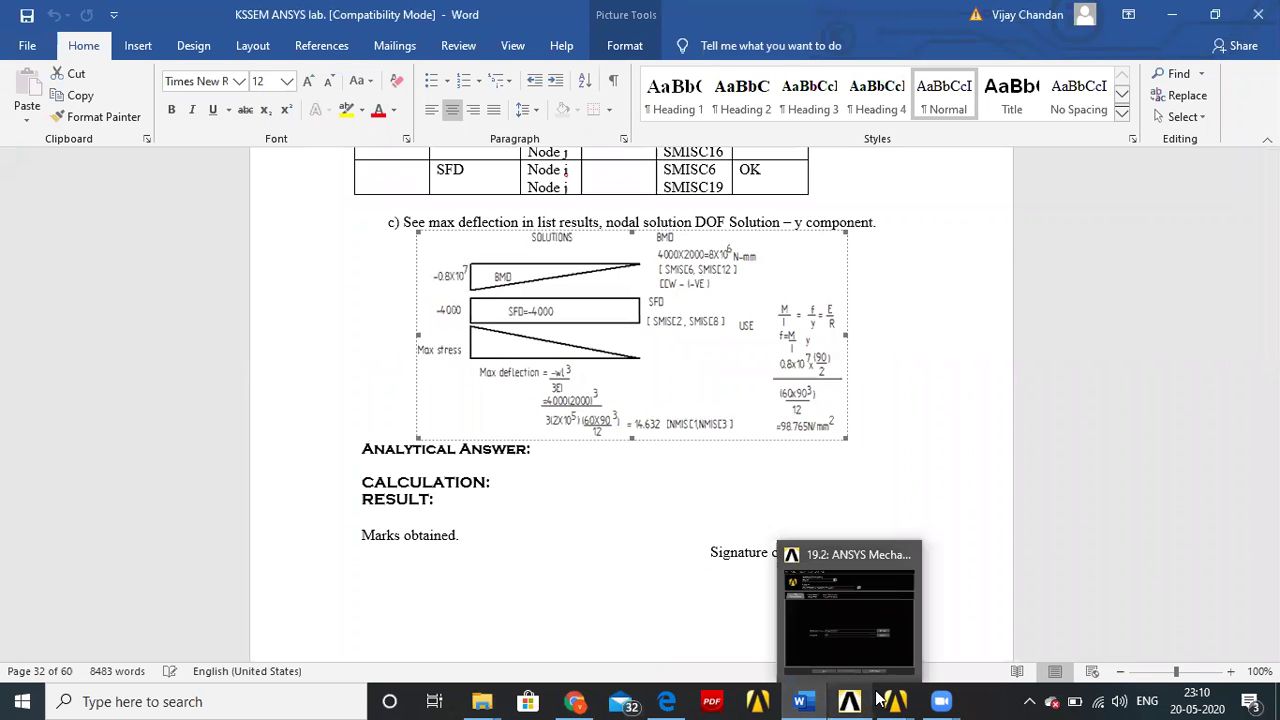
pyautogui.moveTo(895, 701)
pyautogui.click(1061, 617)
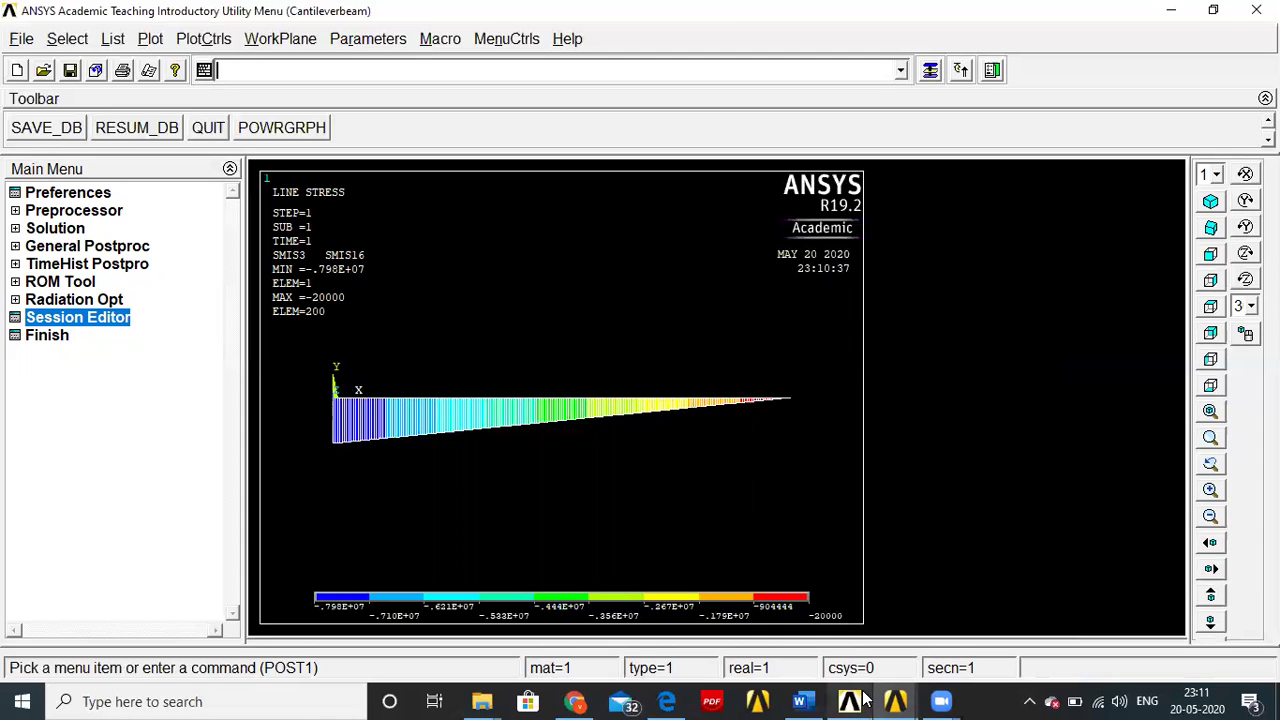
pyautogui.click(799, 701)
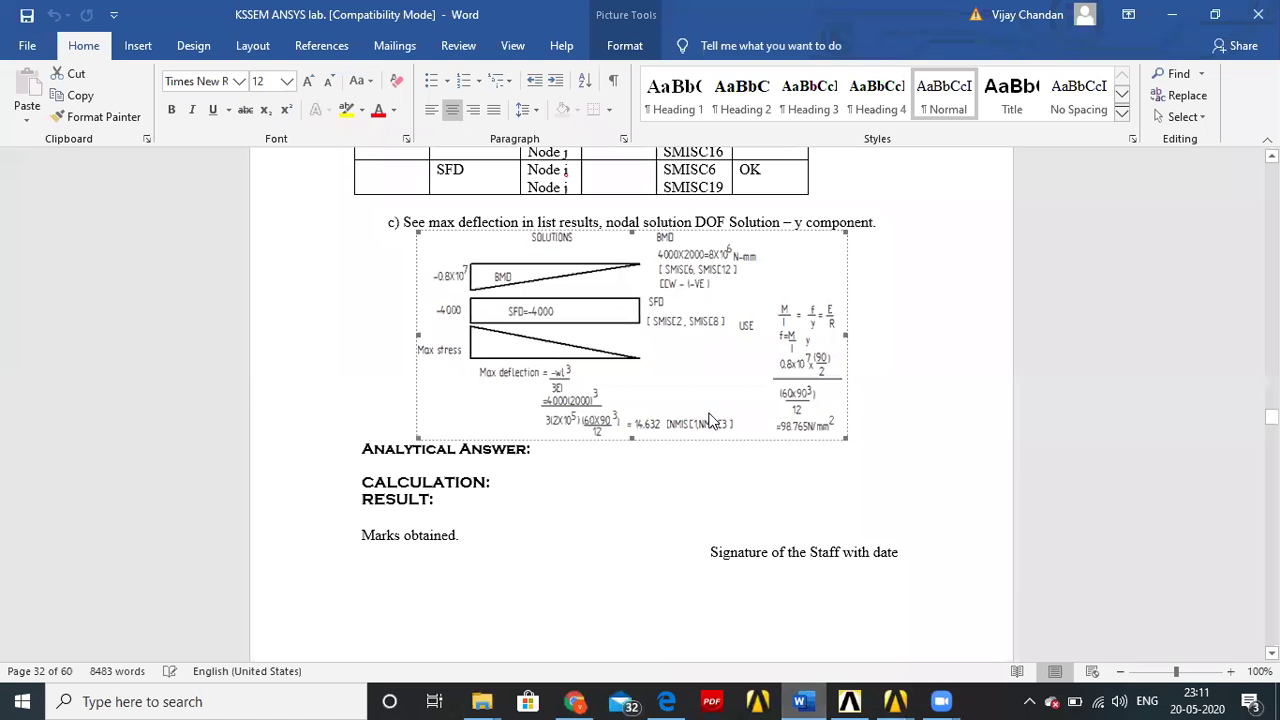
pyautogui.scroll(10, 710, 420)
pyautogui.scroll(-6, 712, 420)
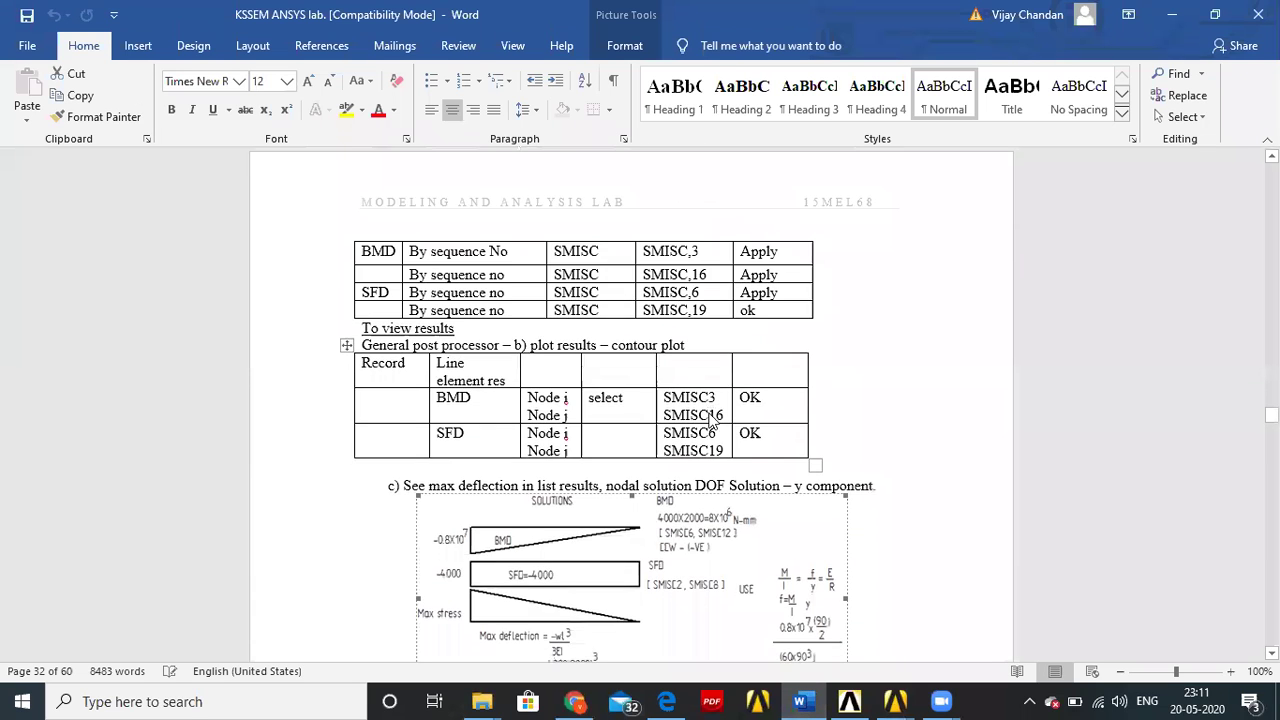
# Step: Return to ANSYS from the Word lab manual and plot the element solution contour of von Mises stress with the deformed shape only
pyautogui.scroll(-4, 712, 420)
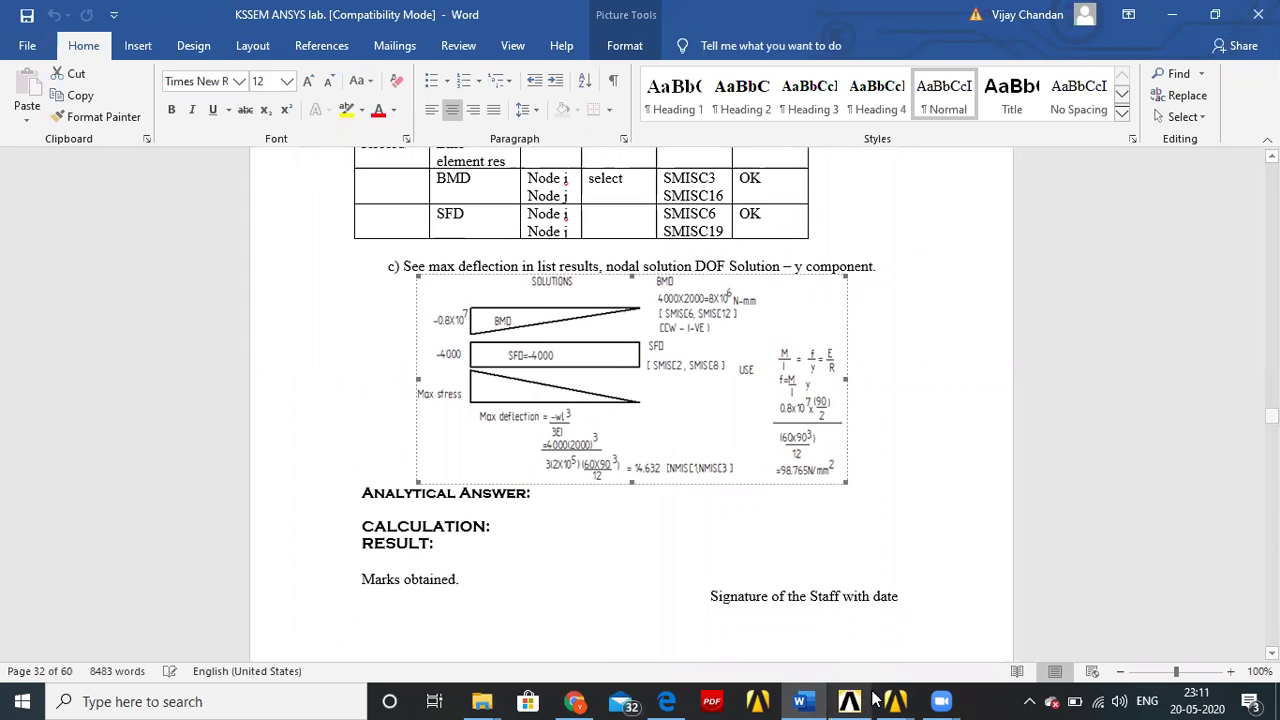
pyautogui.moveTo(895, 700)
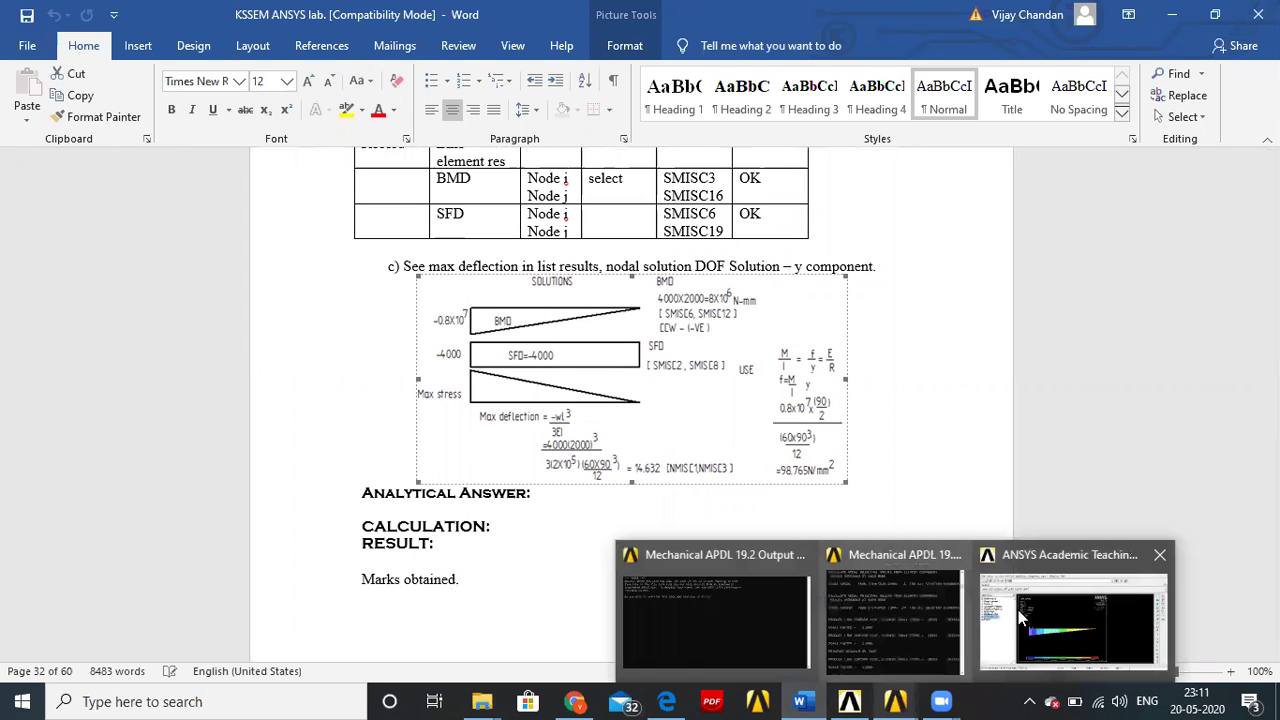
pyautogui.click(1030, 608)
pyautogui.click(85, 250)
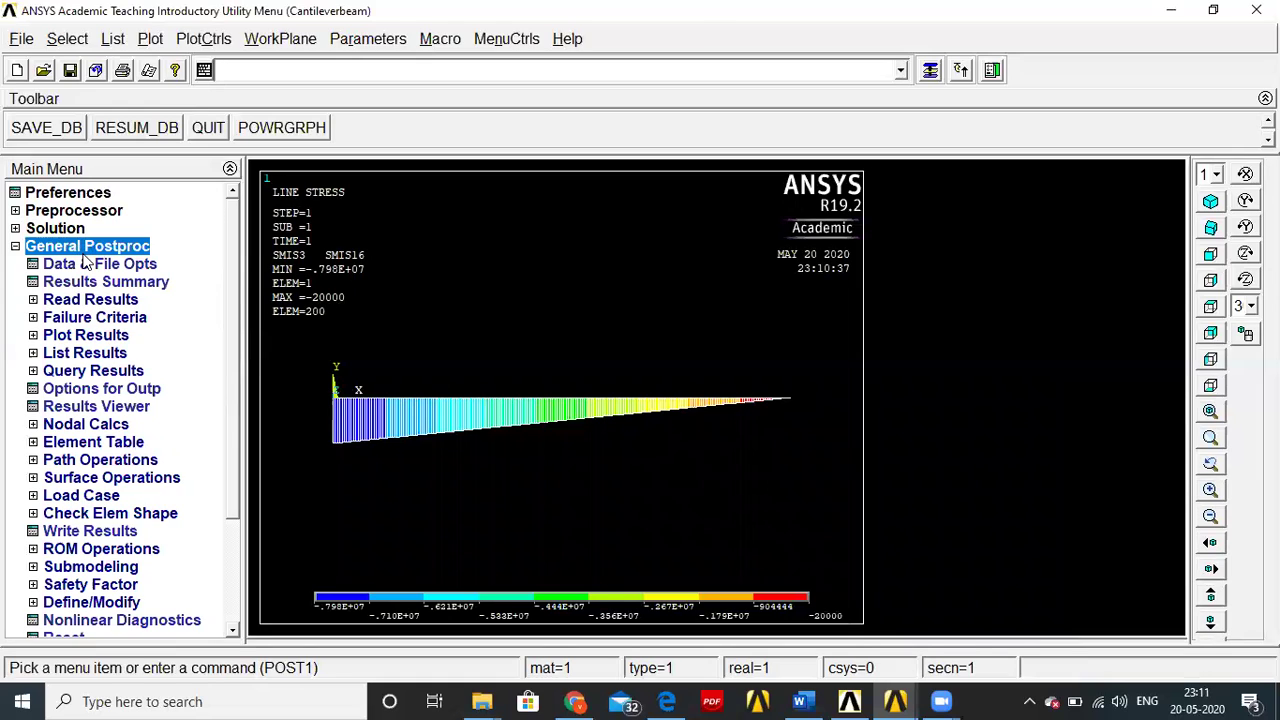
pyautogui.click(75, 337)
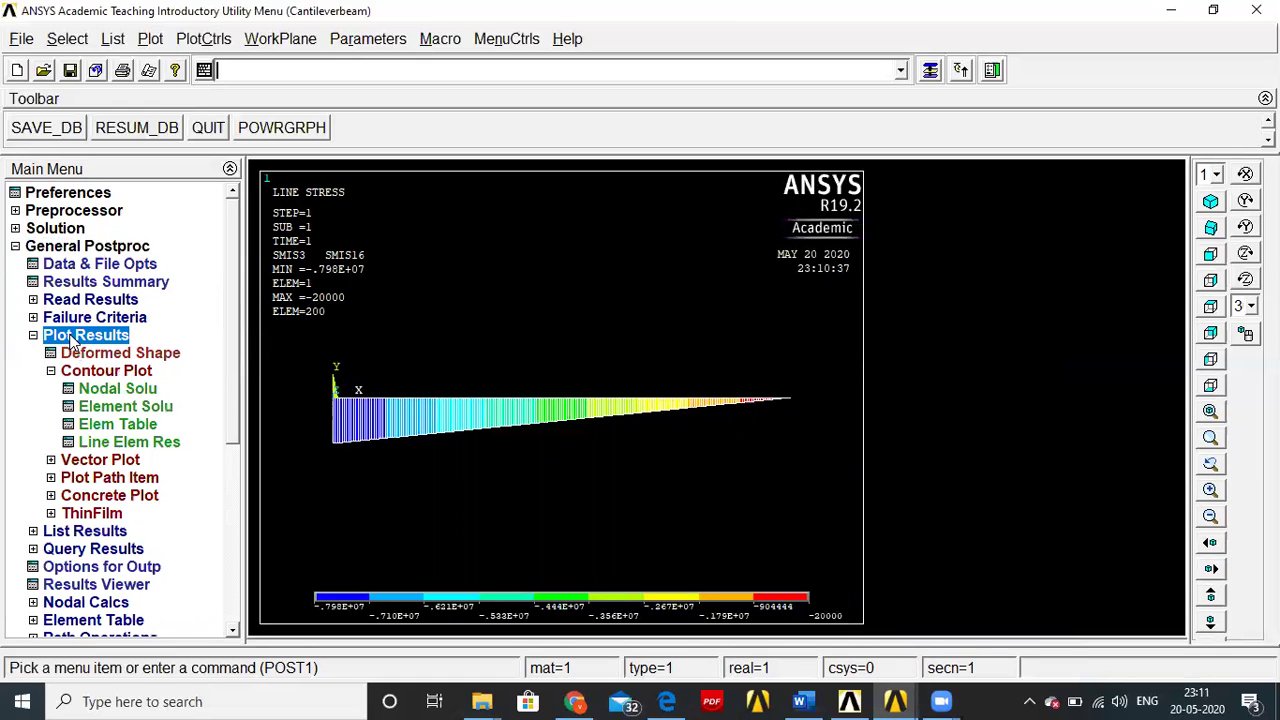
pyautogui.click(100, 408)
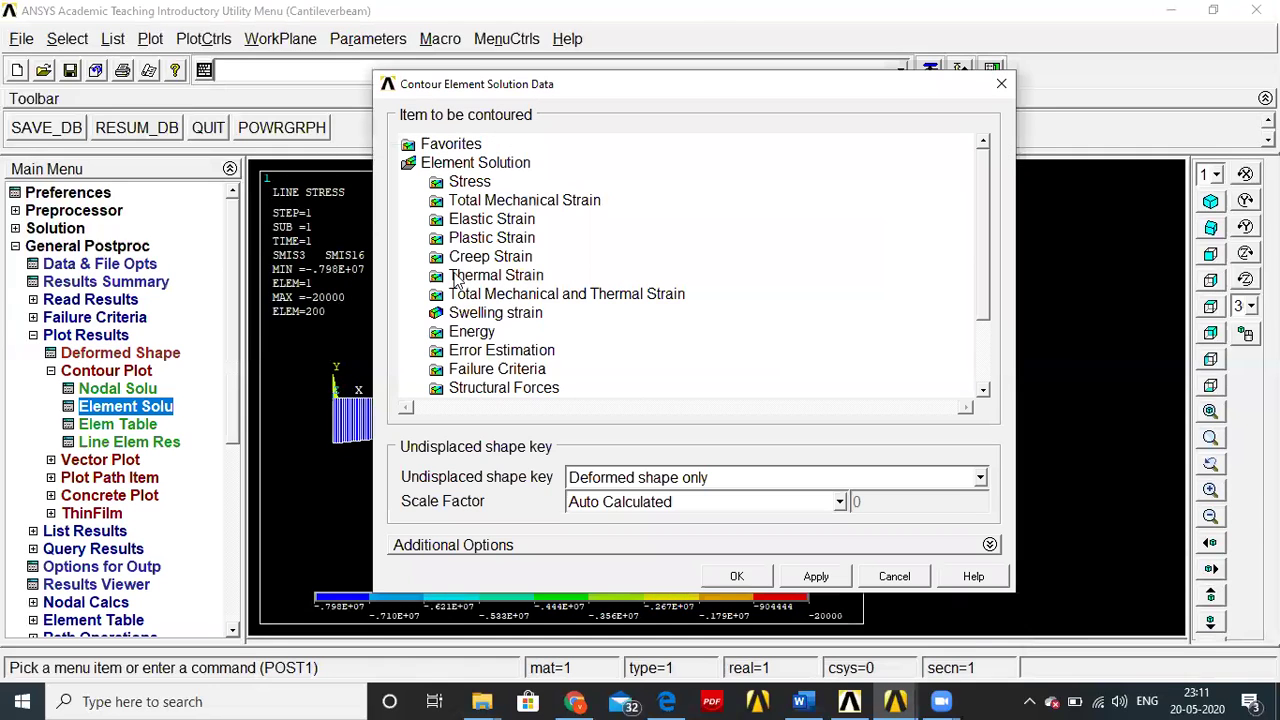
pyautogui.doubleClick(478, 182)
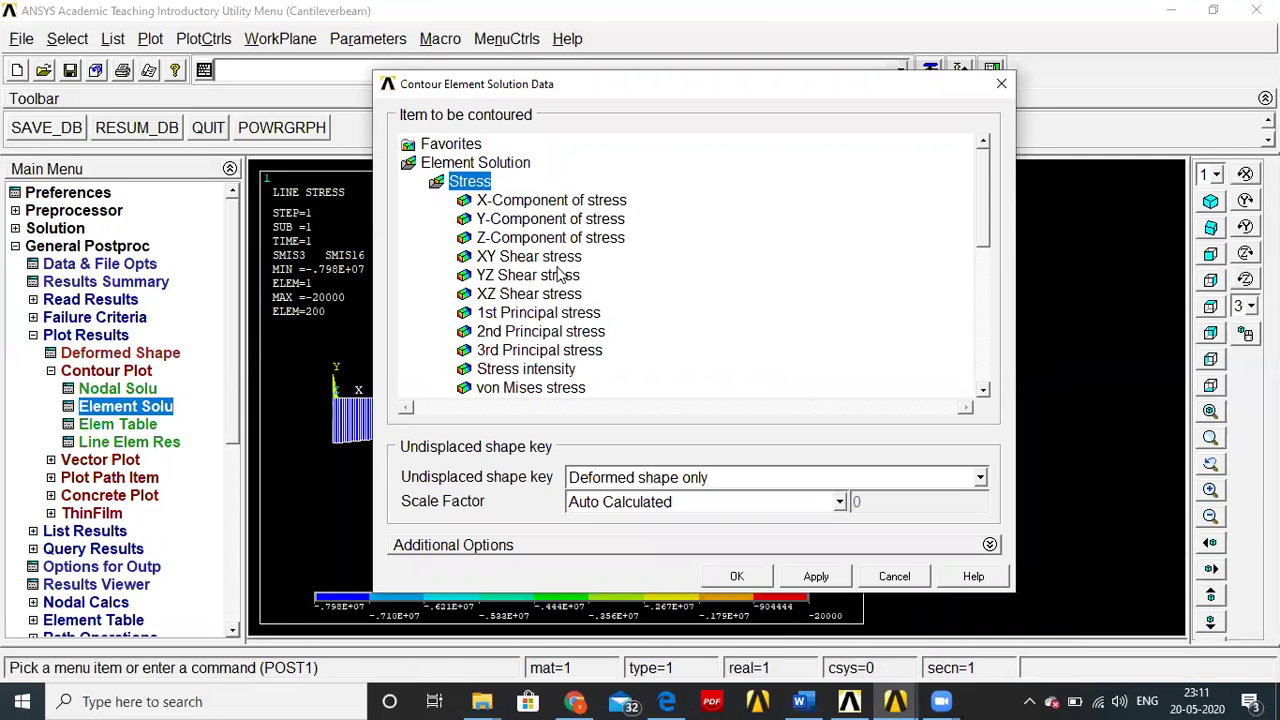
pyautogui.click(533, 389)
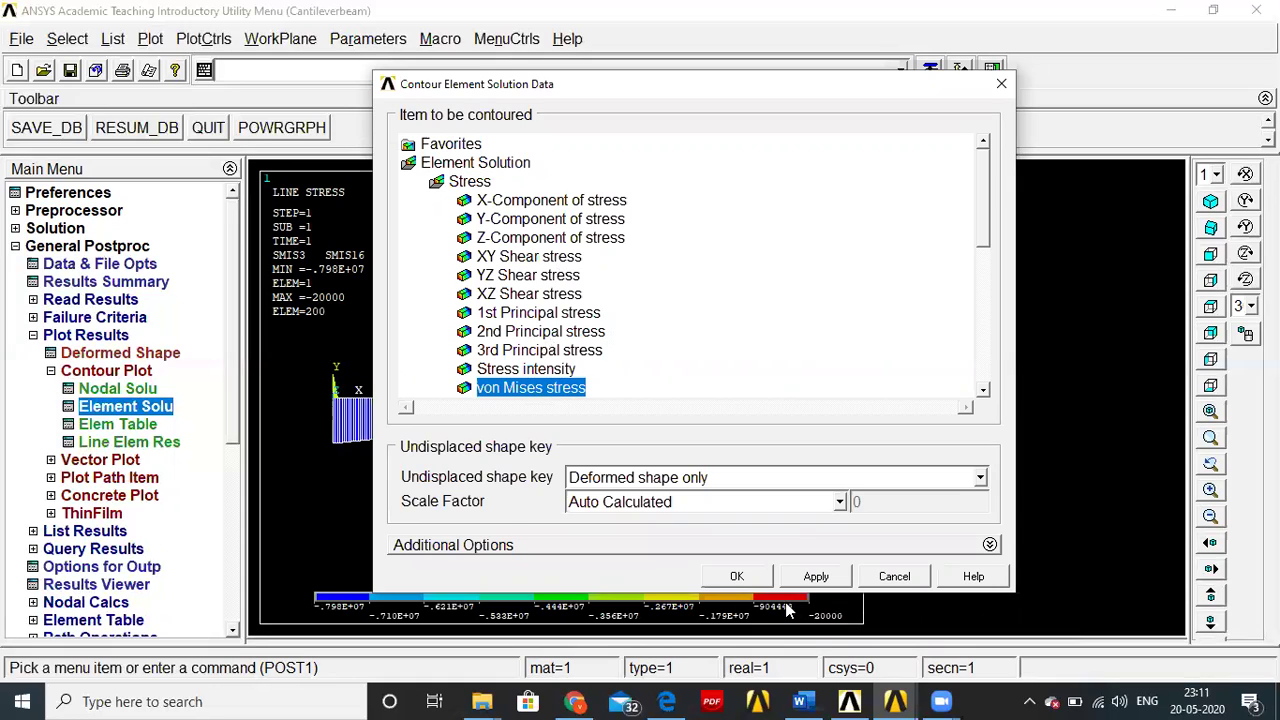
pyautogui.click(740, 577)
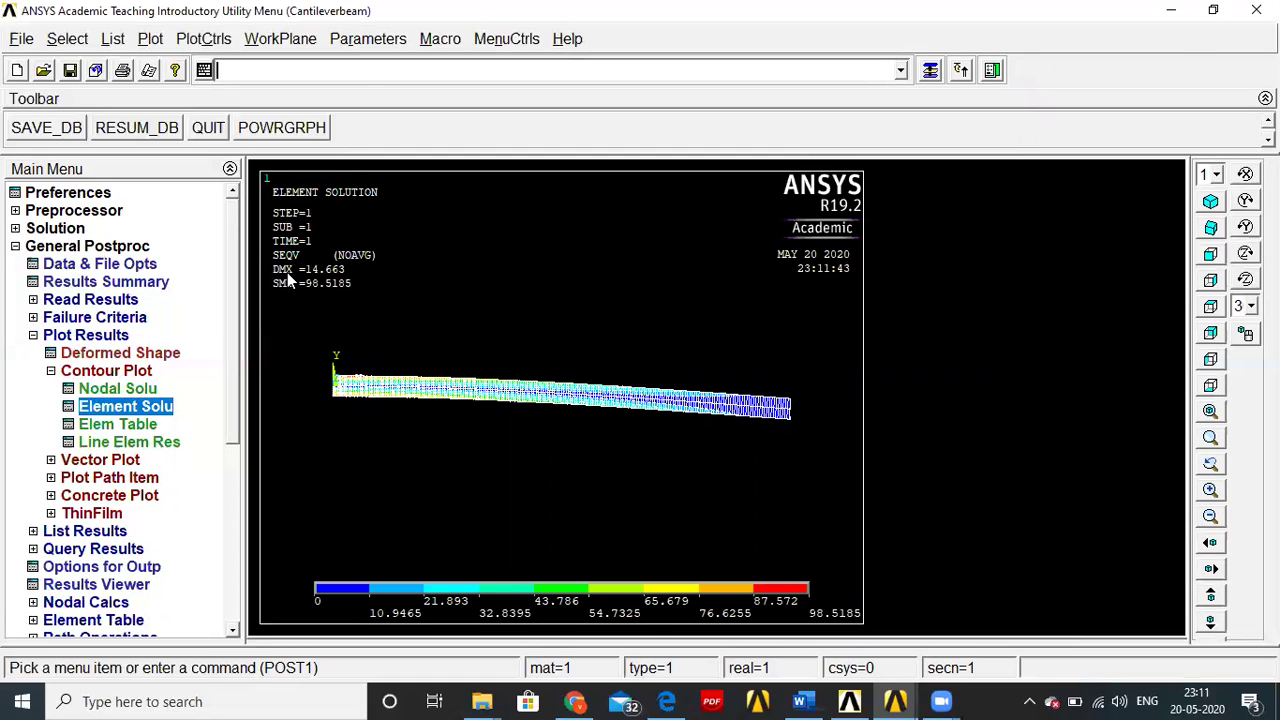
# Step: Compare the plot's maximum deflection and maximum stress with the hand calculations in the Word lab manual and return to ANSYS
pyautogui.click(812, 700)
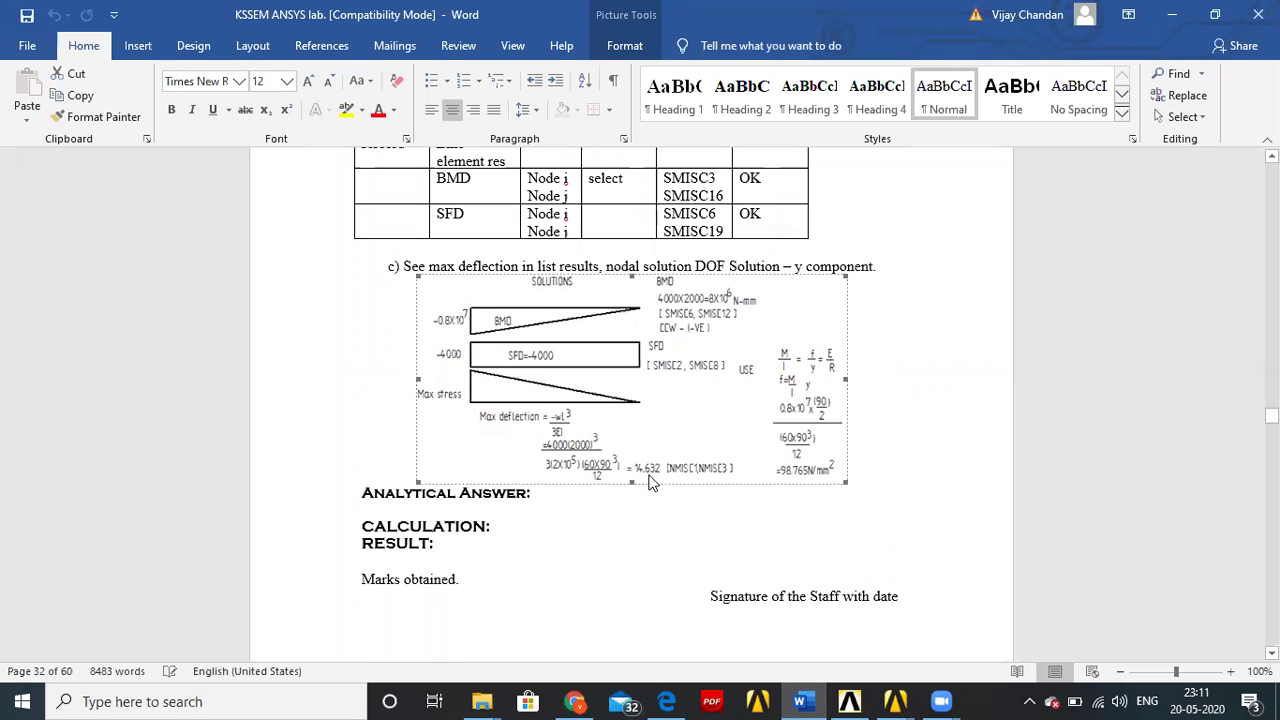
pyautogui.moveTo(889, 697)
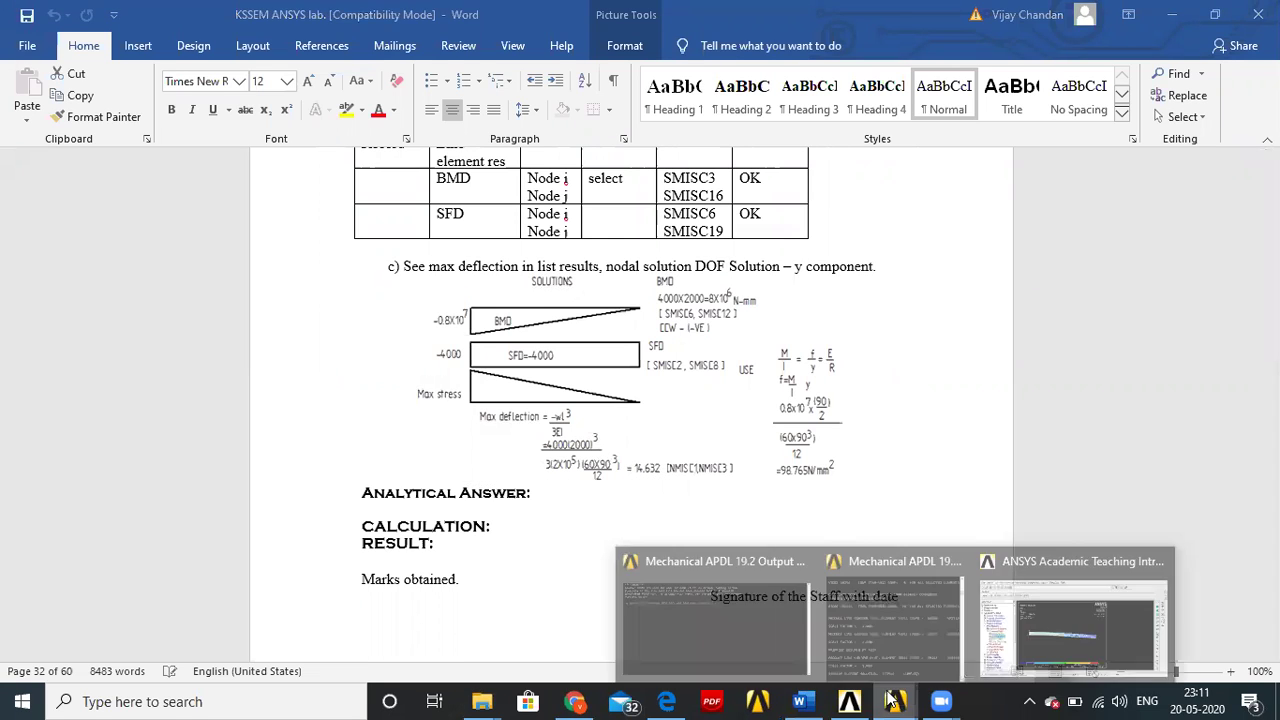
pyautogui.click(1052, 638)
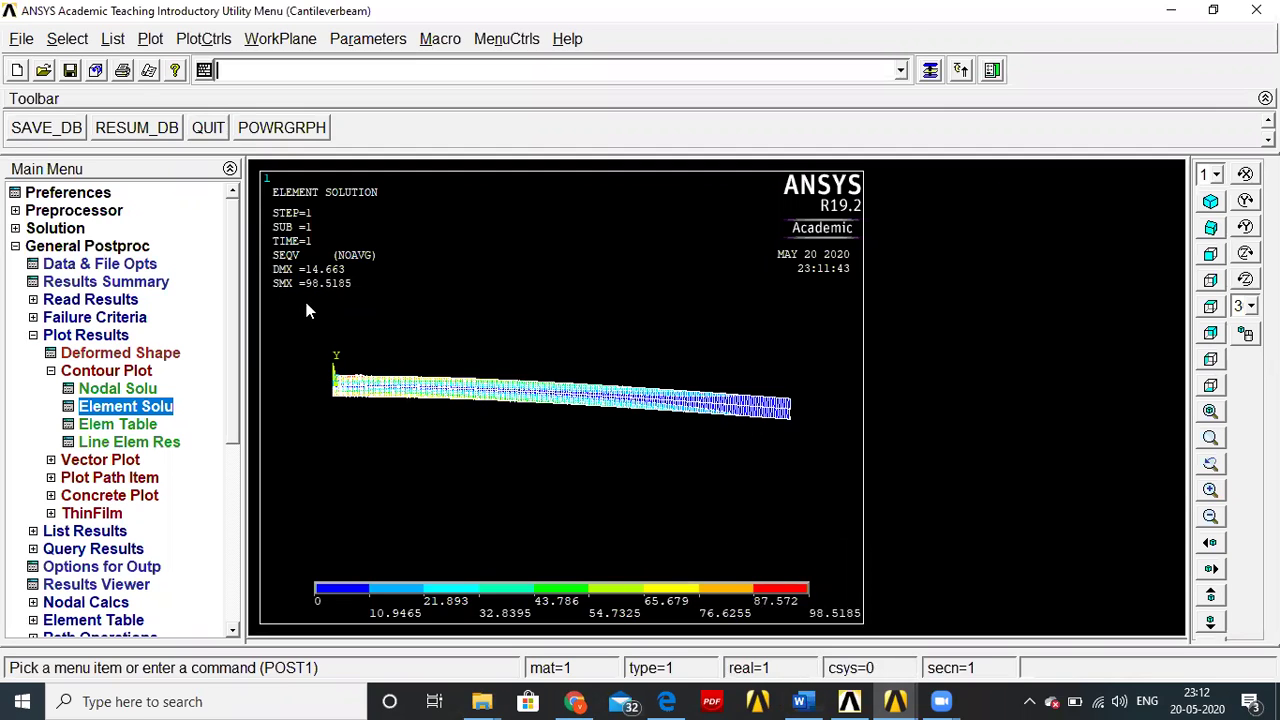
pyautogui.click(806, 700)
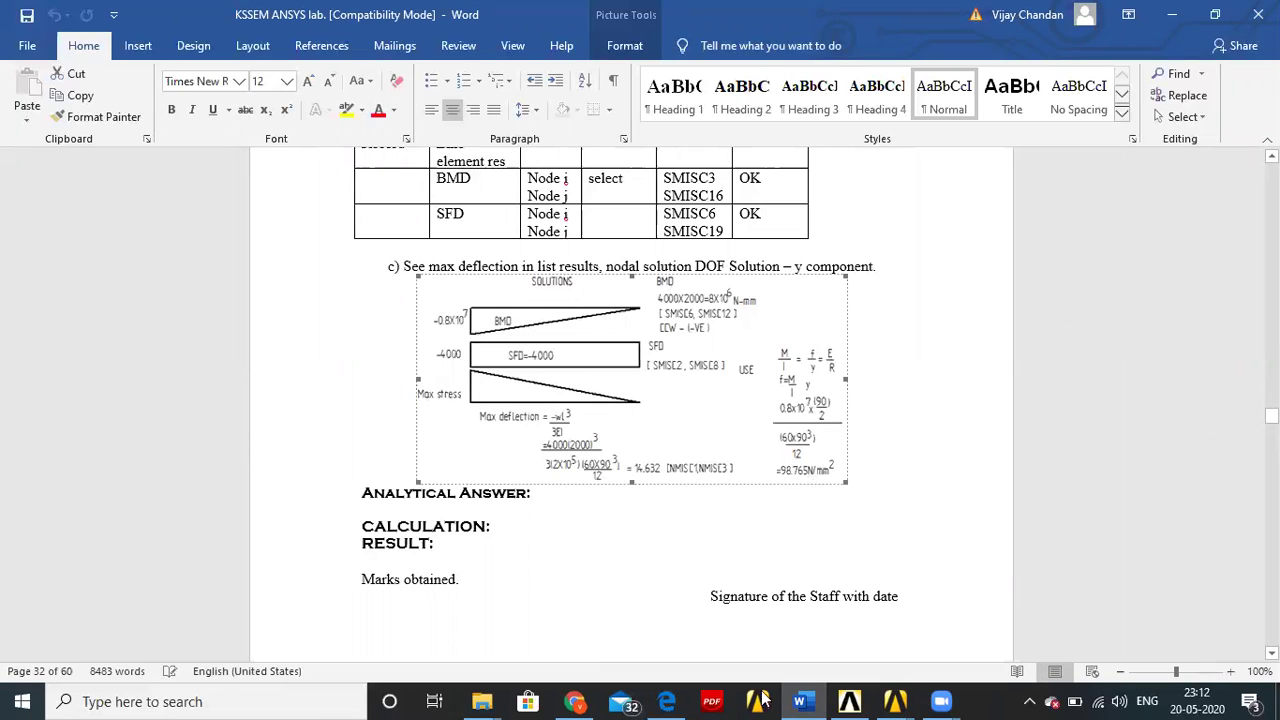
pyautogui.moveTo(838, 700)
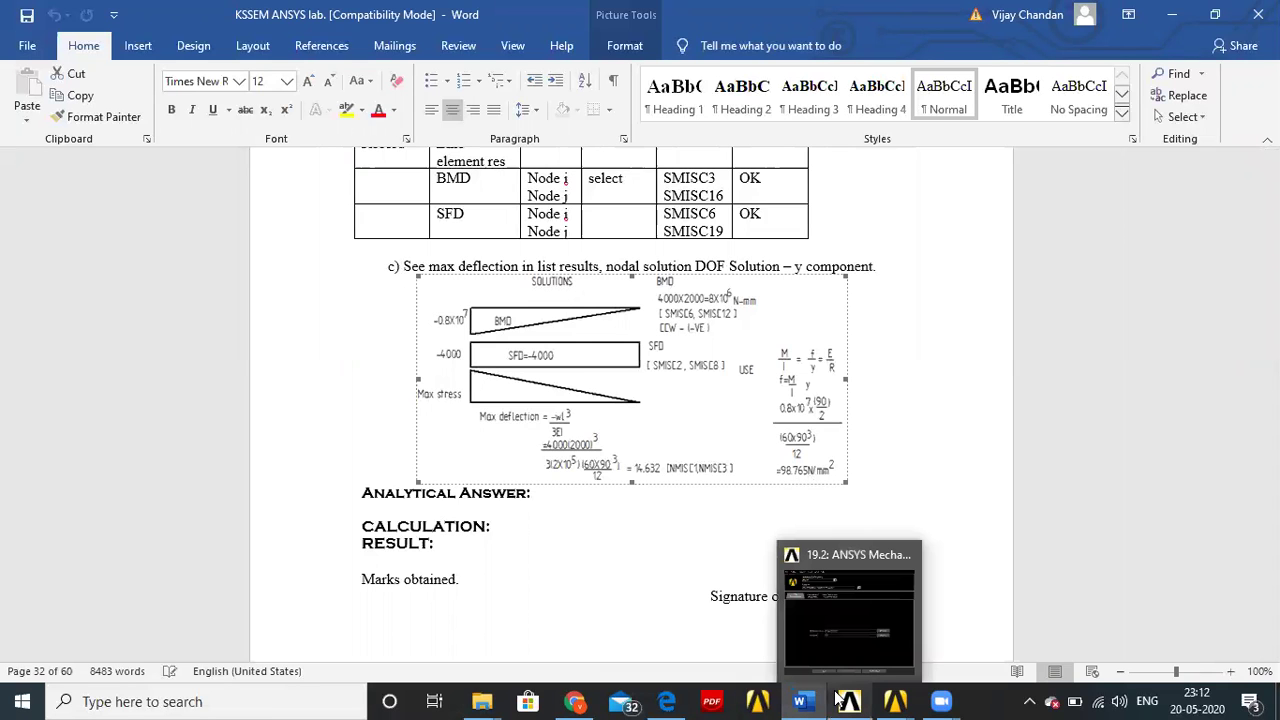
pyautogui.moveTo(895, 700)
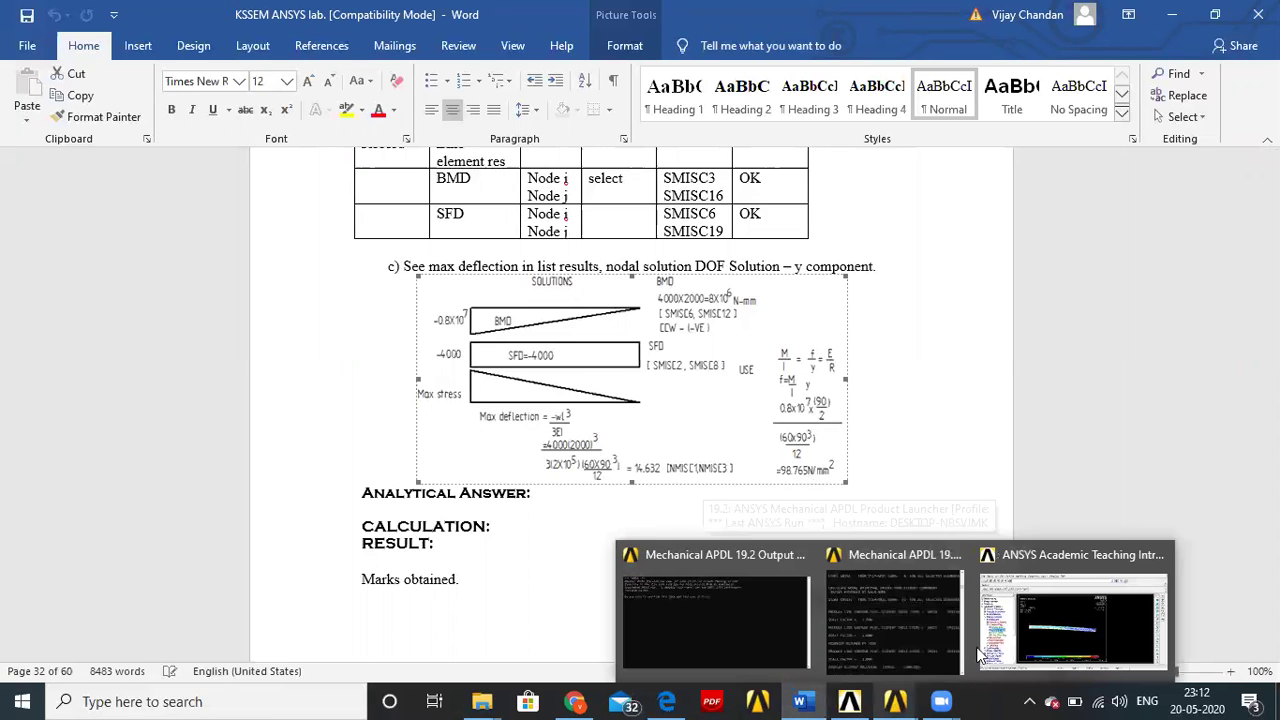
pyautogui.click(1044, 621)
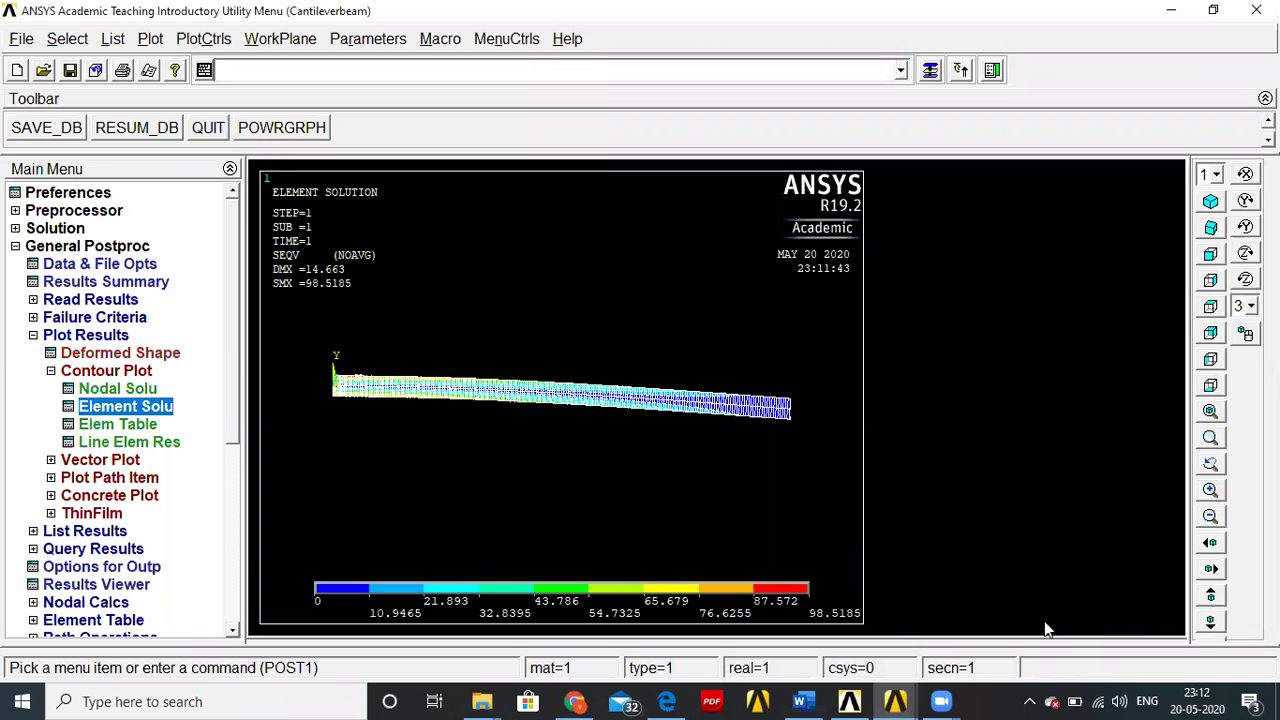